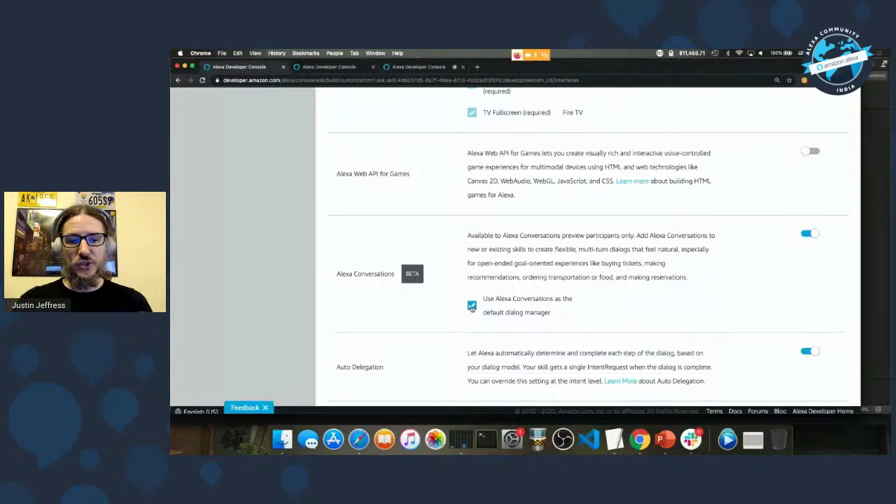
Switch to Safari and bring up the About Alexa Conversations page of the developer guide
{"action": "left_click", "coordinate": [363, 436]}
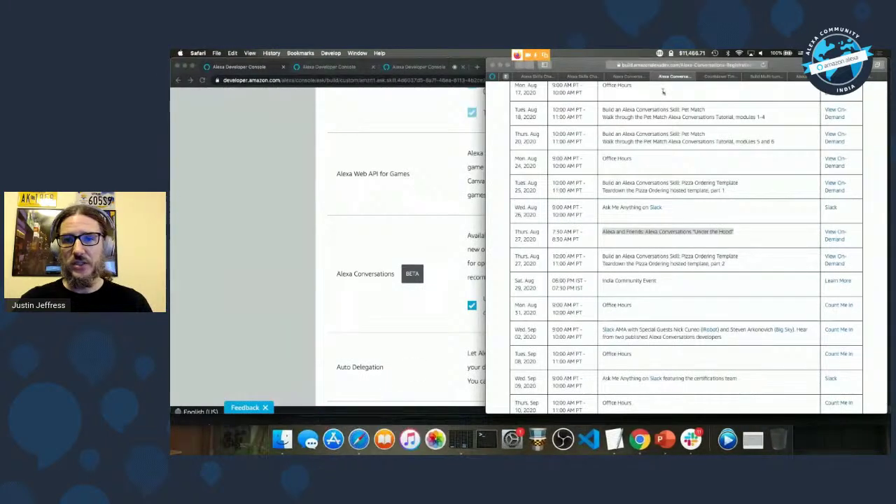
{"action": "left_click", "coordinate": [765, 77]}
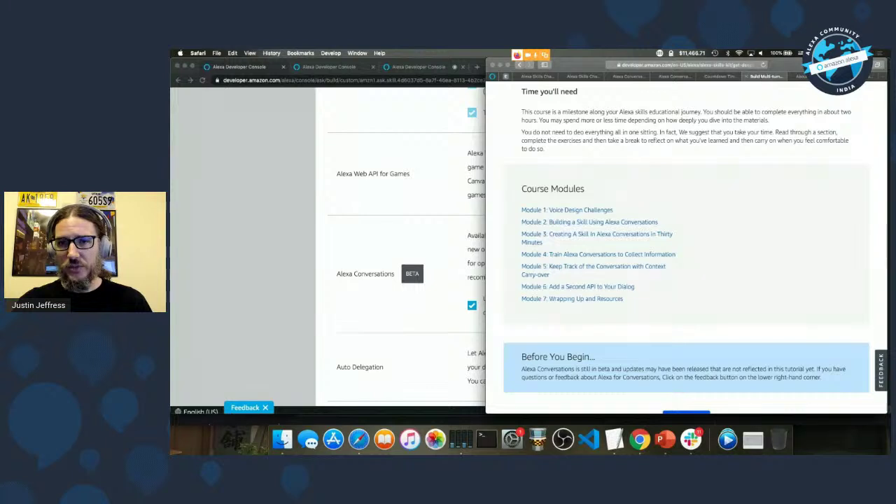
{"action": "left_click", "coordinate": [797, 75]}
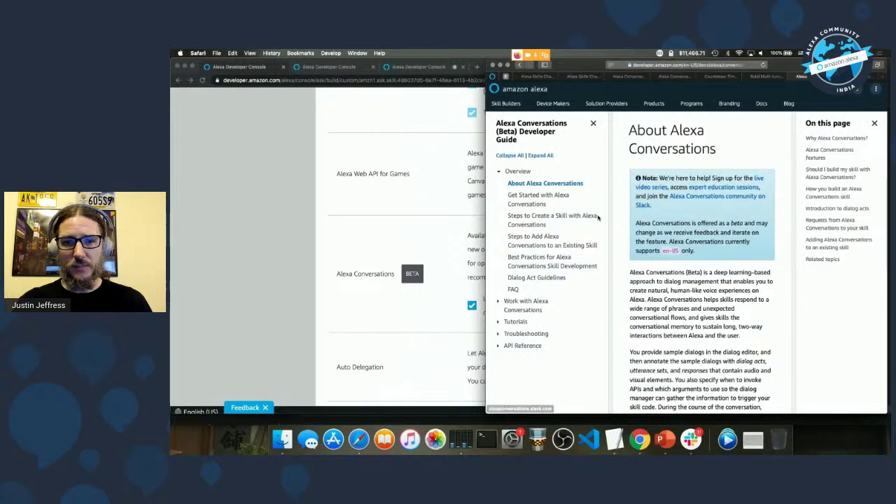
{"action": "scroll", "coordinate": [567, 268], "scroll_direction": "down", "scroll_amount": 1}
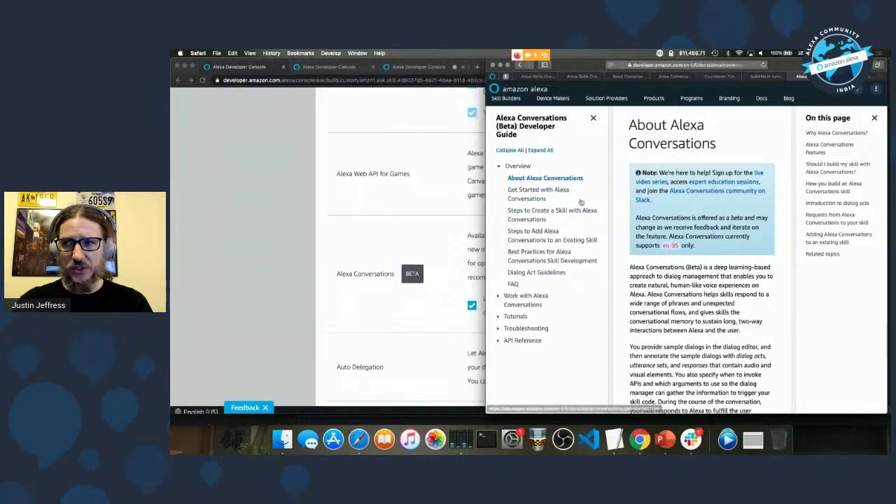
{"action": "scroll", "coordinate": [520, 277], "scroll_direction": "down", "scroll_amount": 1}
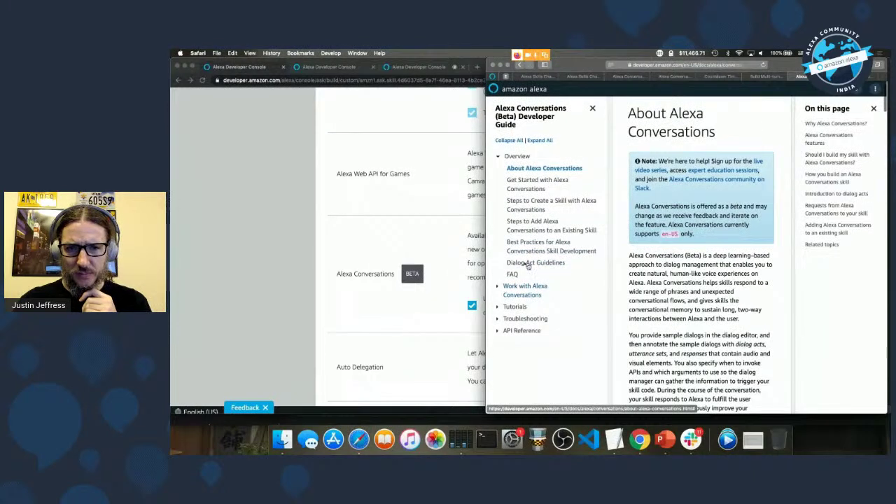
Open the guide page on adding Alexa Conversations to an existing skill and review its steps through Step 4: Update skill code
{"action": "left_click", "coordinate": [527, 226]}
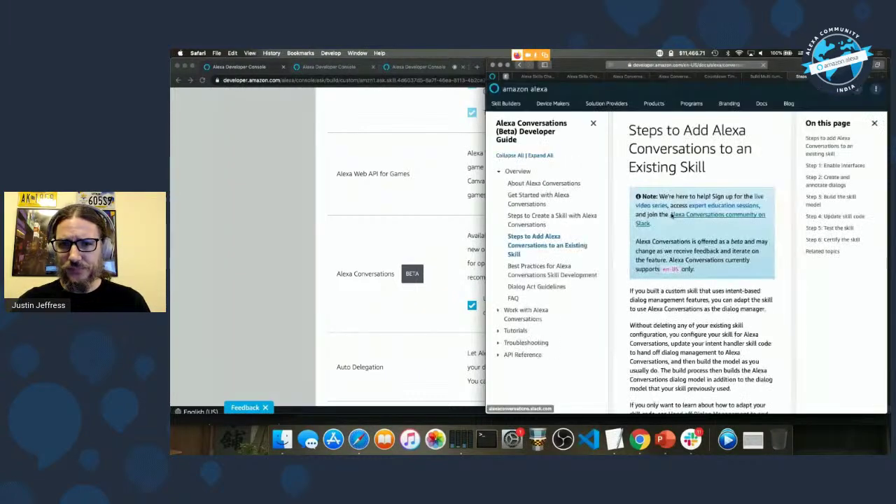
{"action": "scroll", "coordinate": [673, 220], "scroll_direction": "down", "scroll_amount": 15}
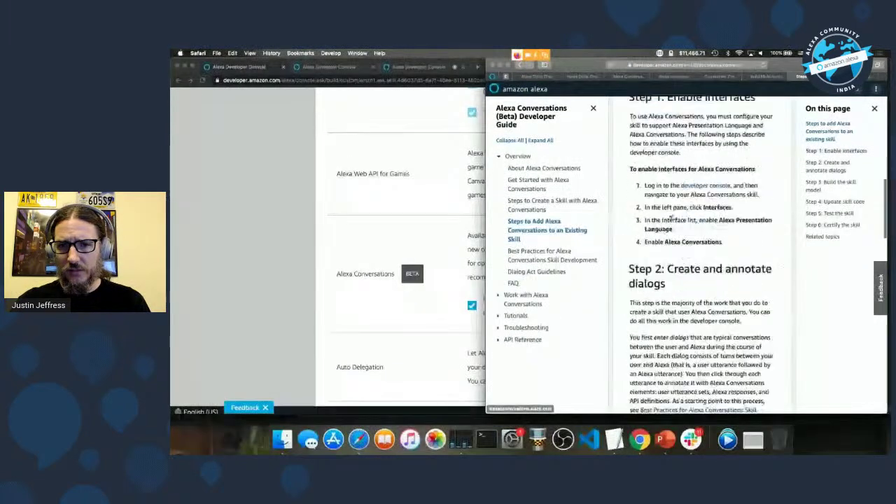
{"action": "scroll", "coordinate": [672, 214], "scroll_direction": "down", "scroll_amount": 7}
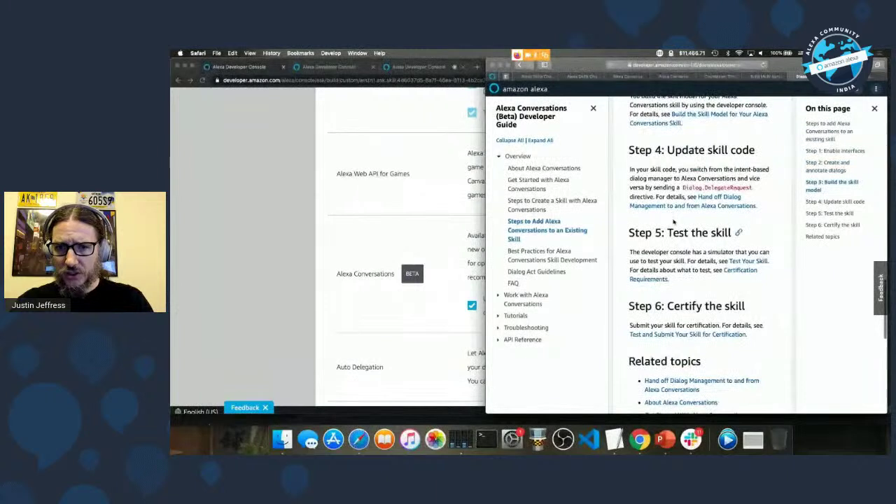
{"action": "scroll", "coordinate": [709, 223], "scroll_direction": "up", "scroll_amount": 3}
Open the documentation on handing off dialog management to and from Alexa Conversations and review the Dialog.DelegateRequest format
{"action": "left_click", "coordinate": [707, 216]}
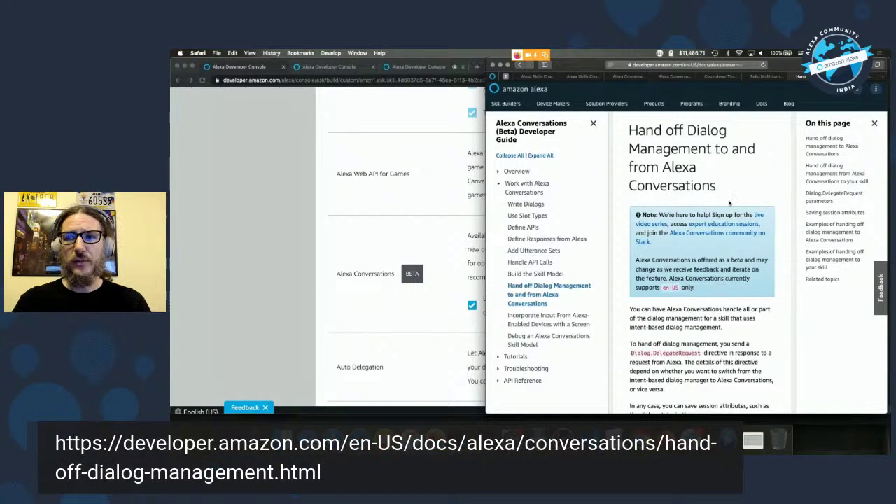
{"action": "scroll", "coordinate": [696, 193], "scroll_direction": "down", "scroll_amount": 10}
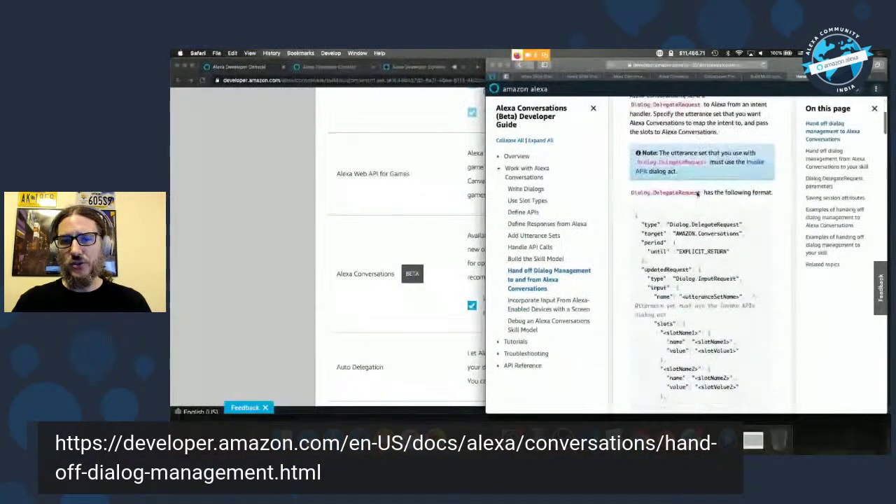
{"action": "scroll", "coordinate": [733, 230], "scroll_direction": "up", "scroll_amount": 2}
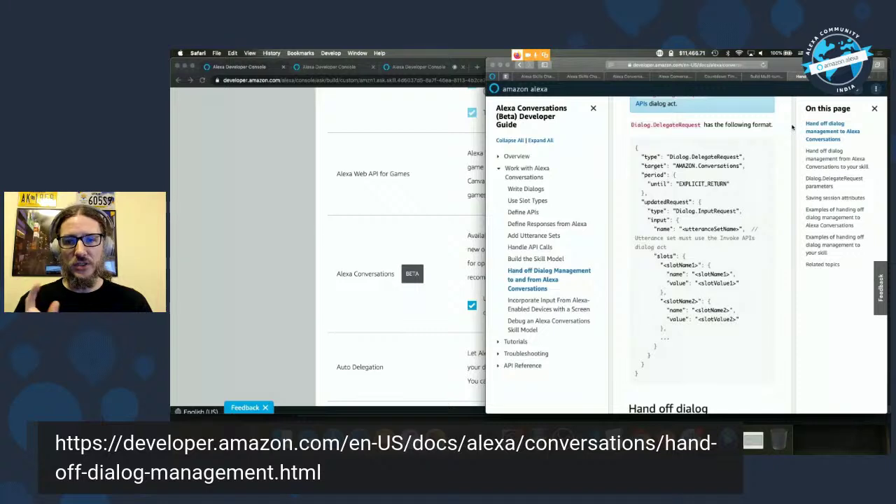
In the alexa-cookbook GitHub repository's alexa-conversations folder, open index.js from the pizza-reference-skill folder
{"action": "left_click", "coordinate": [713, 236]}
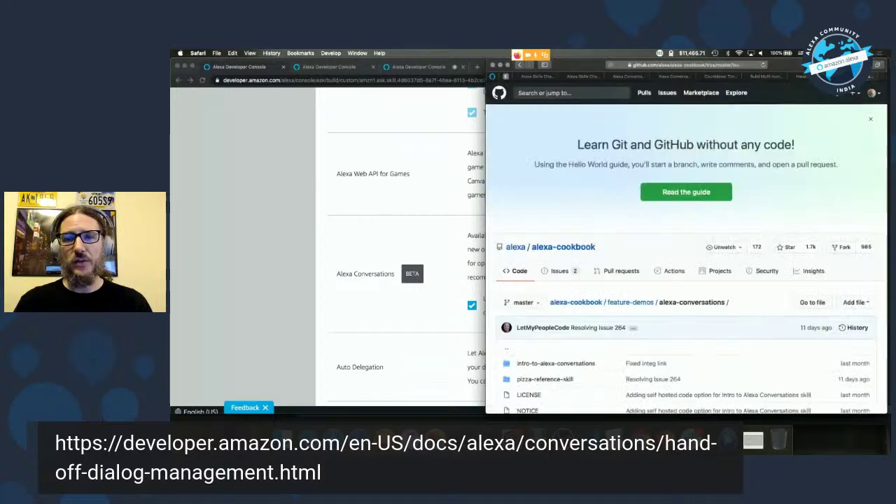
{"action": "scroll", "coordinate": [712, 235], "scroll_direction": "down", "scroll_amount": 3}
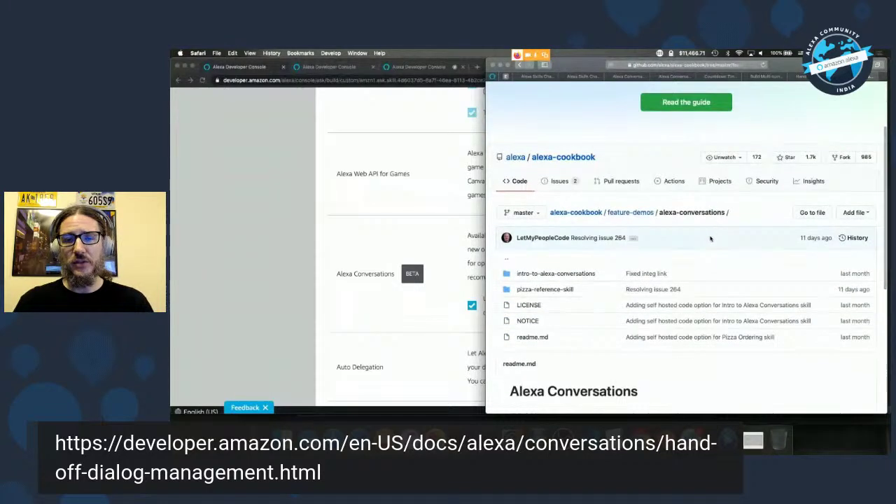
{"action": "scroll", "coordinate": [690, 244], "scroll_direction": "up", "scroll_amount": 2}
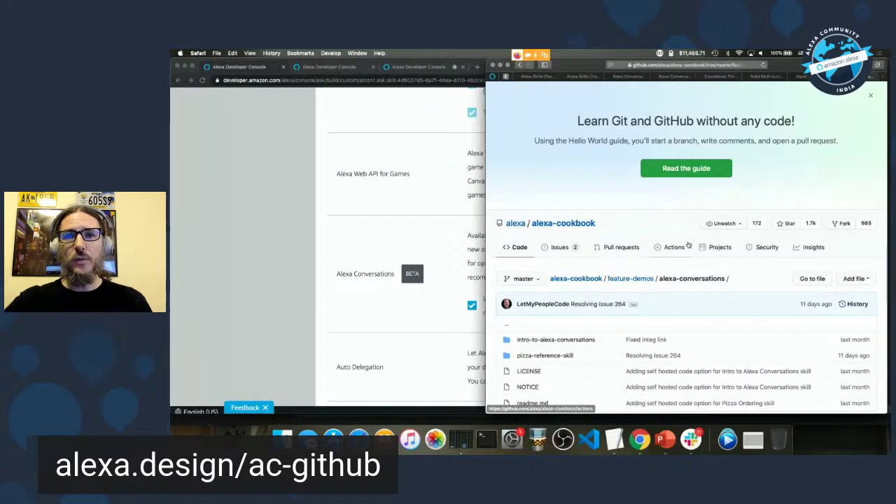
{"action": "scroll", "coordinate": [658, 238], "scroll_direction": "down", "scroll_amount": 3}
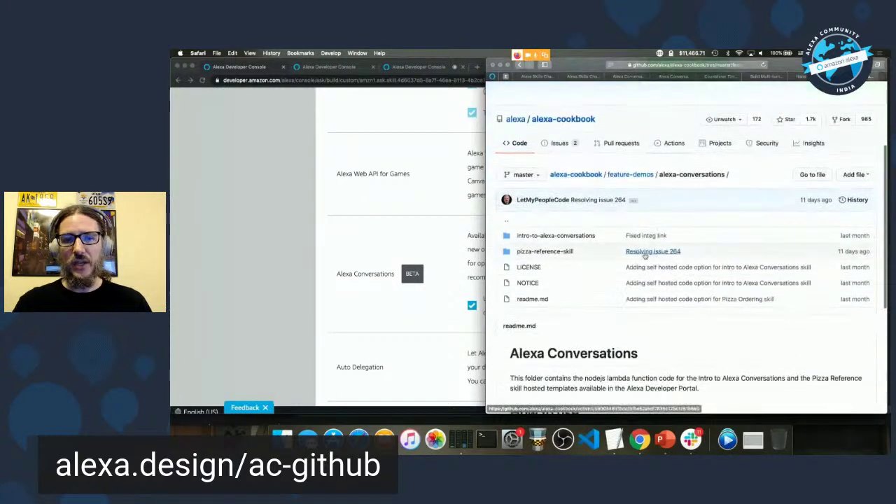
{"action": "left_click", "coordinate": [536, 252]}
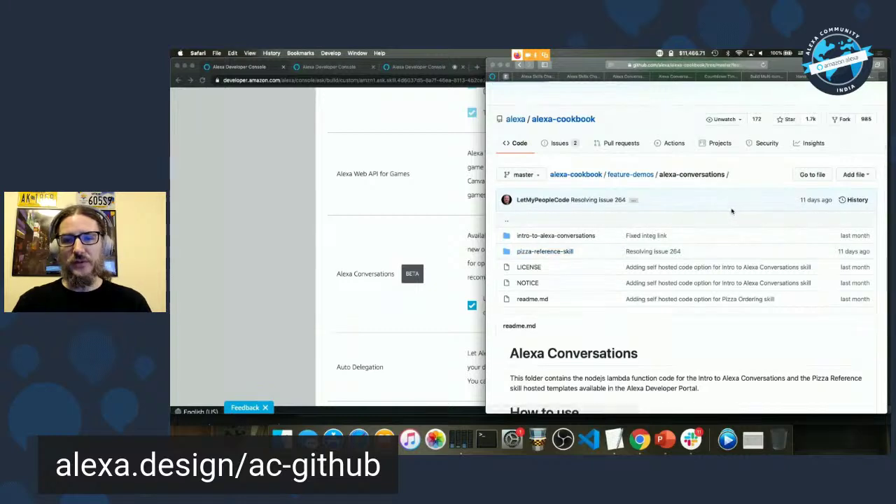
{"action": "scroll", "coordinate": [591, 241], "scroll_direction": "down", "scroll_amount": 3}
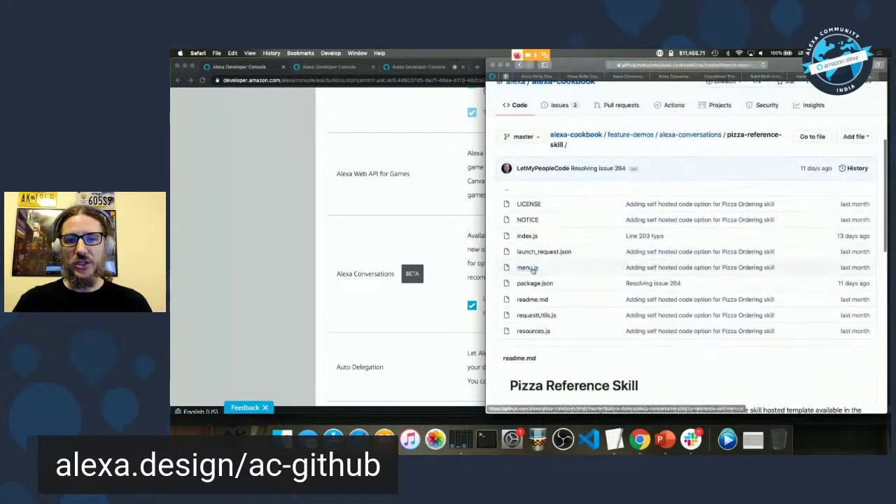
{"action": "left_click", "coordinate": [545, 240]}
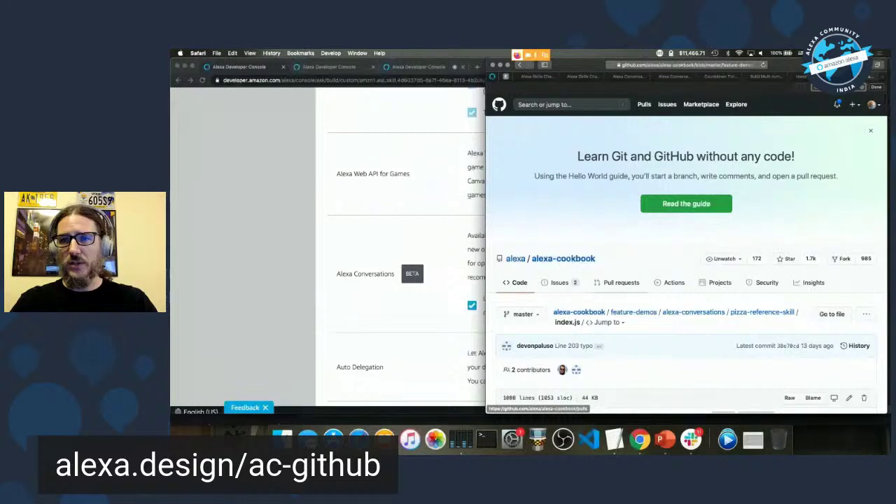
Find "amazon.conversat" in index.js and highlight the return block that adds the Dialog.DelegateRequest directive
{"action": "key", "text": "super+f"}
{"action": "type", "text": "amazon.conversat"}
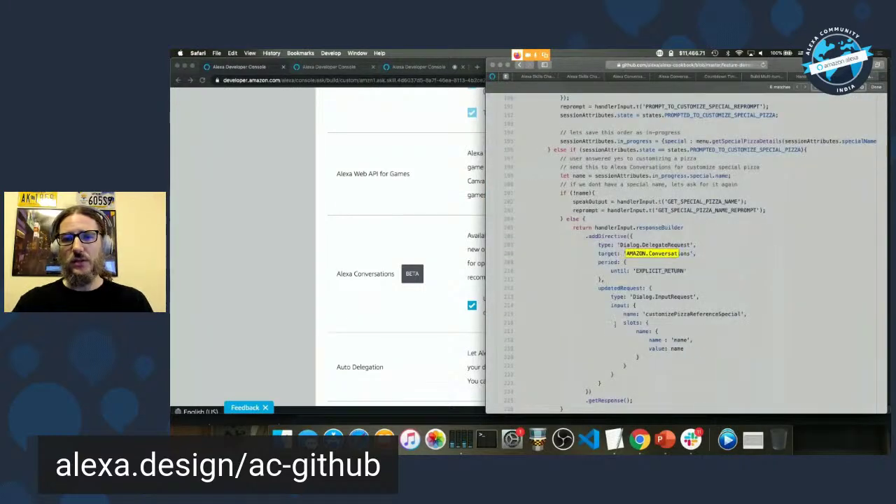
{"action": "left_click", "coordinate": [615, 325]}
{"action": "scroll", "coordinate": [637, 350], "scroll_direction": "down", "scroll_amount": 2}
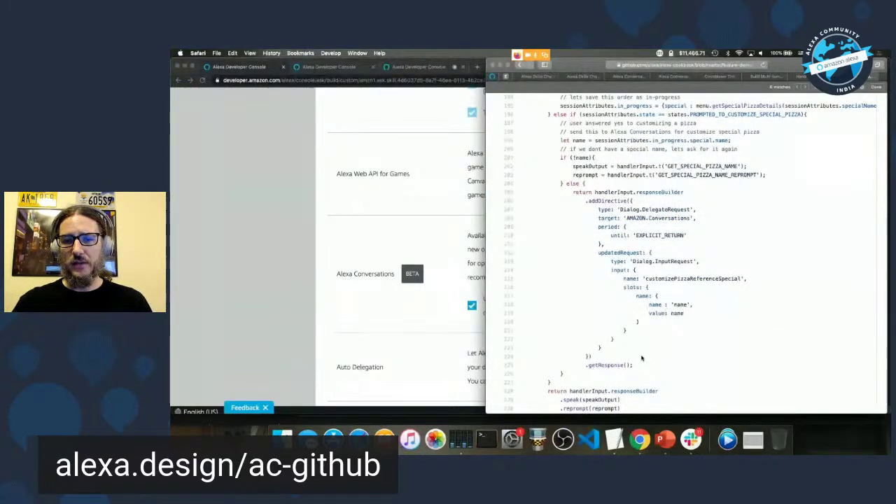
{"action": "left_click_drag", "start_coordinate": [648, 364], "coordinate": [573, 194]}
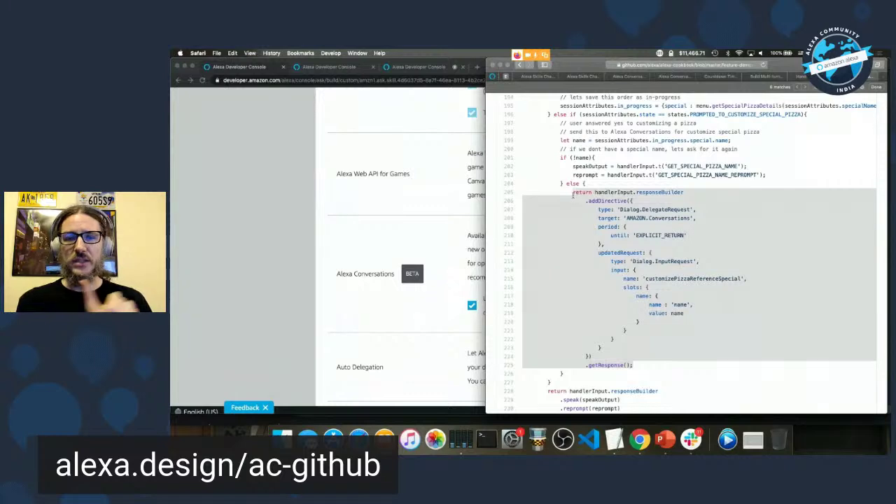
Return to the Alexa Developer Console in Chrome and open dialog0 from the Alexa Conversations dialogs for editing
{"action": "left_click", "coordinate": [325, 169]}
{"action": "scroll", "coordinate": [367, 259], "scroll_direction": "up", "scroll_amount": 5}
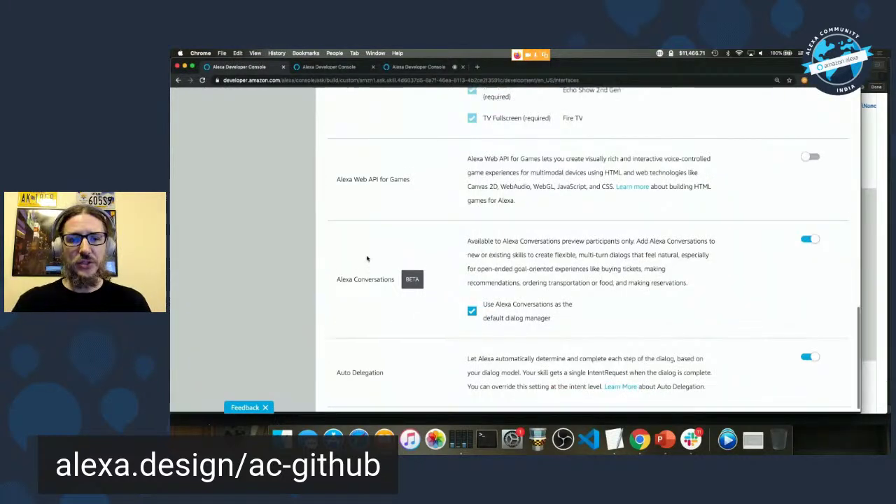
{"action": "scroll", "coordinate": [367, 259], "scroll_direction": "up", "scroll_amount": 5}
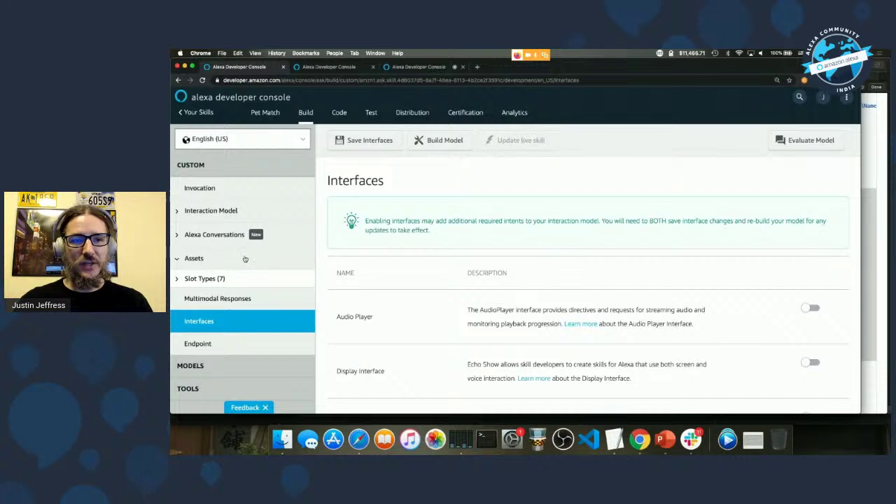
{"action": "left_click", "coordinate": [179, 236]}
{"action": "scroll", "coordinate": [315, 315], "scroll_direction": "down", "scroll_amount": 2}
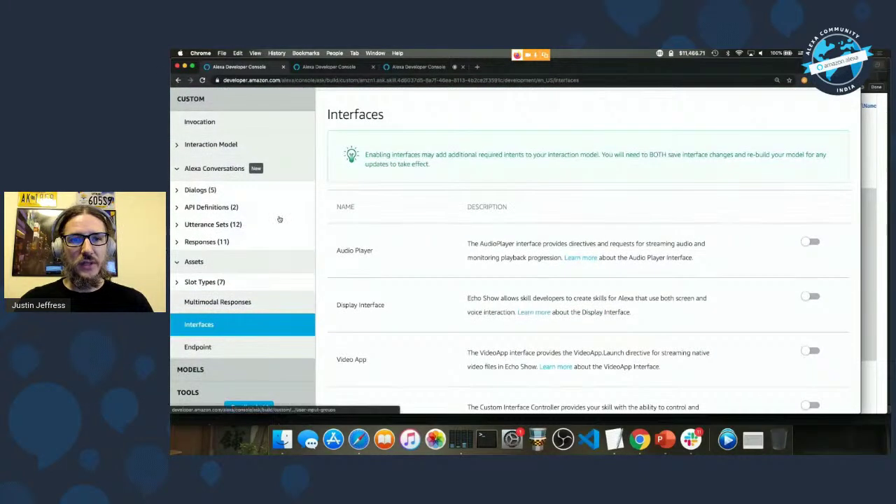
{"action": "left_click", "coordinate": [194, 190]}
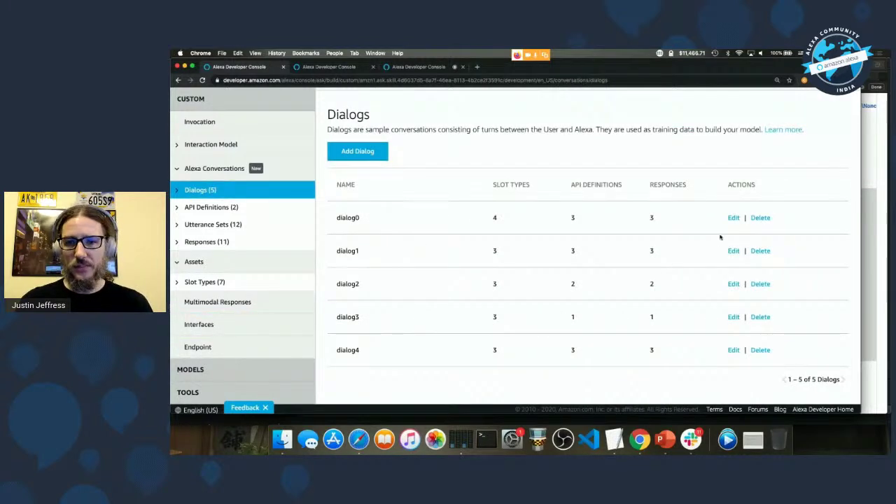
{"action": "left_click", "coordinate": [733, 218]}
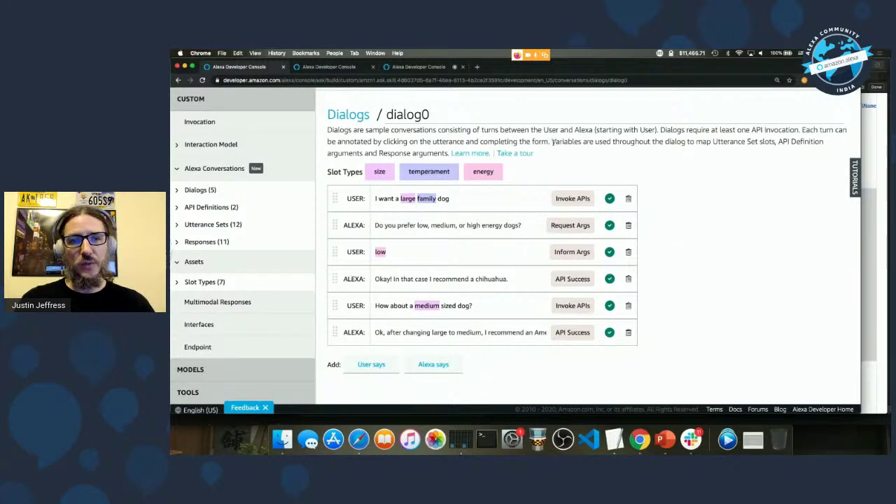
Inspect the dialog act settings of dialog0's "large family dog" request, Alexa's energy question and the final recommendation turn
{"action": "scroll", "coordinate": [407, 118], "scroll_direction": "up", "scroll_amount": 2}
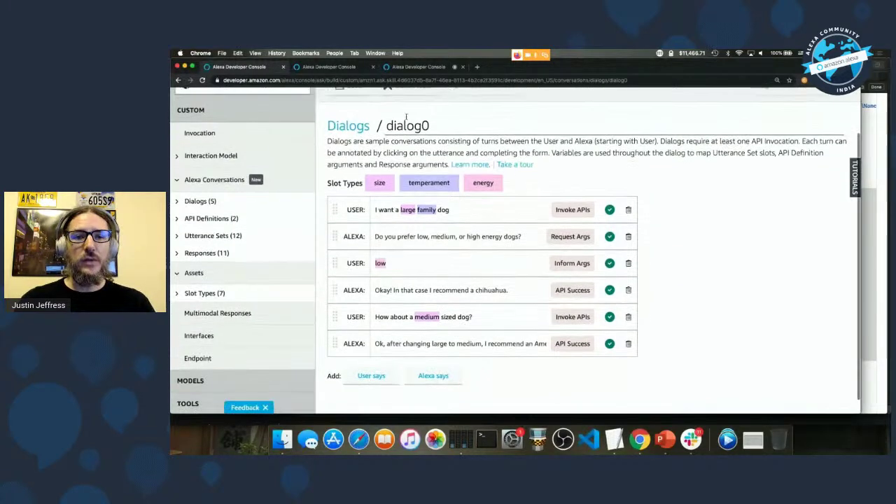
{"action": "scroll", "coordinate": [406, 118], "scroll_direction": "down", "scroll_amount": 1}
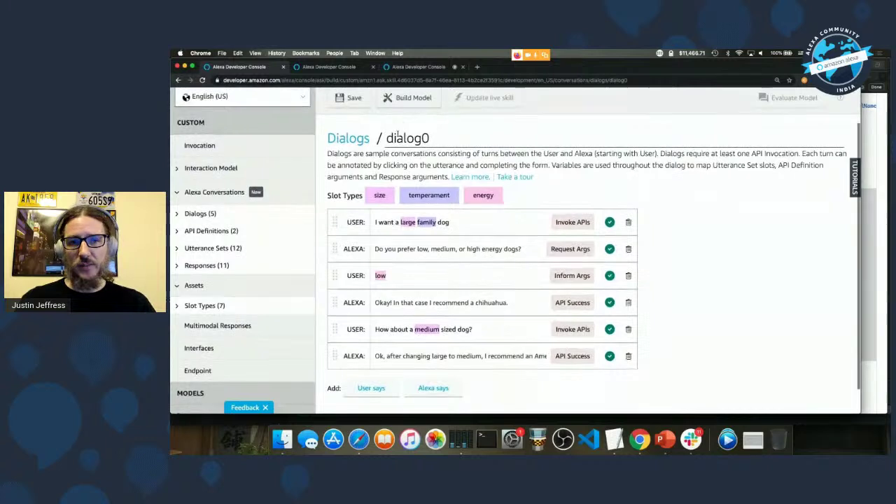
{"action": "left_click", "coordinate": [435, 139]}
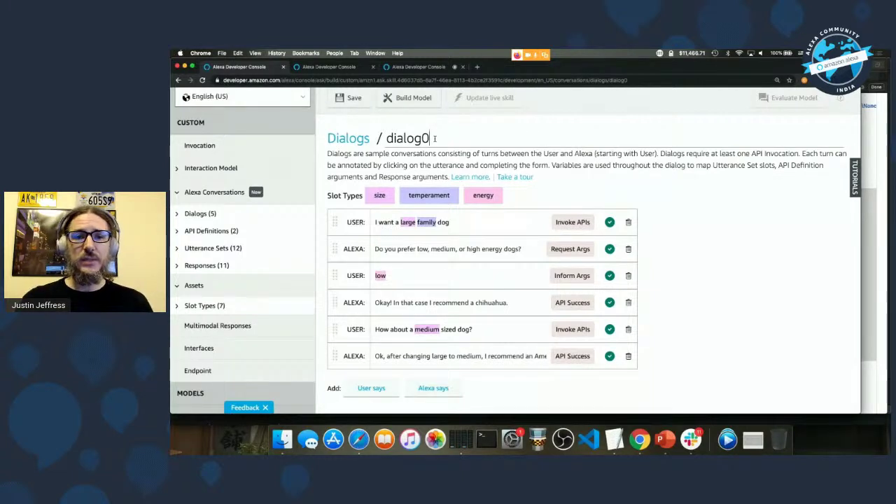
{"action": "scroll", "coordinate": [435, 138], "scroll_direction": "down", "scroll_amount": 2}
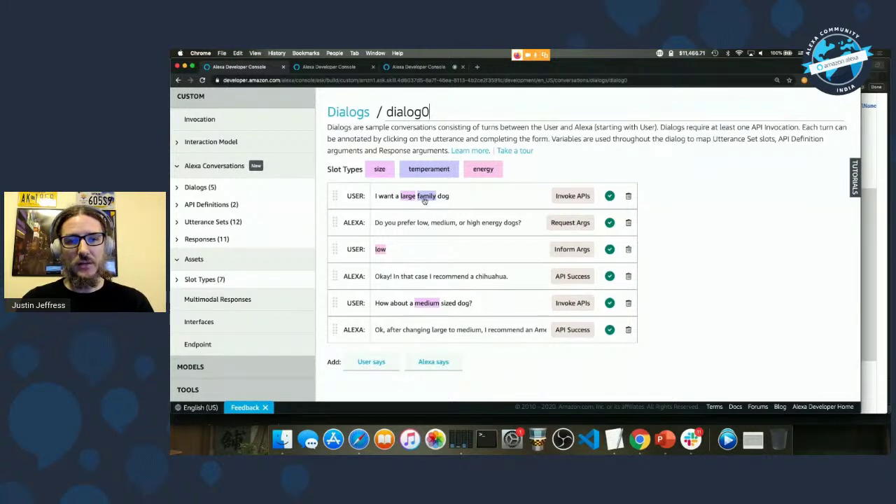
{"action": "left_click", "coordinate": [427, 199]}
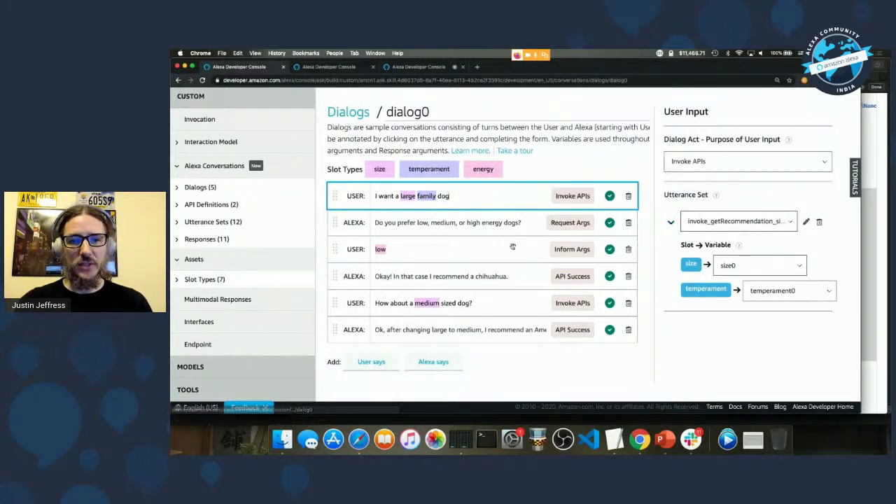
{"action": "left_click", "coordinate": [413, 224]}
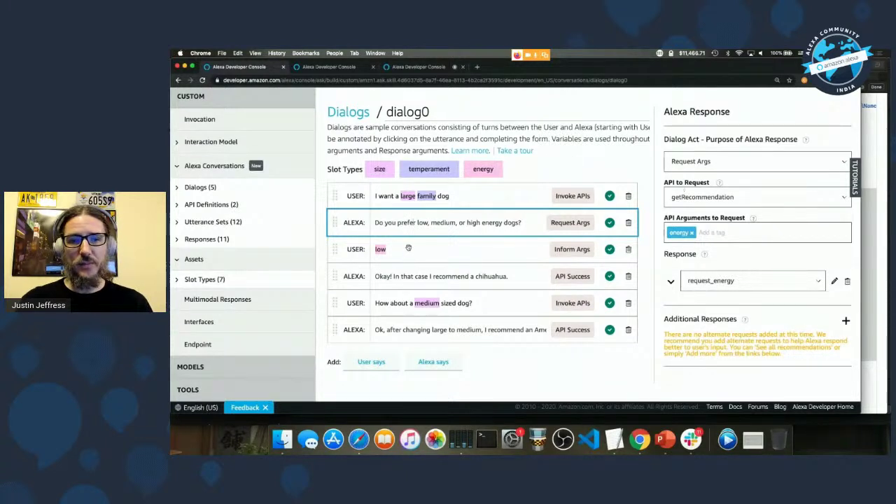
{"action": "left_click", "coordinate": [412, 331]}
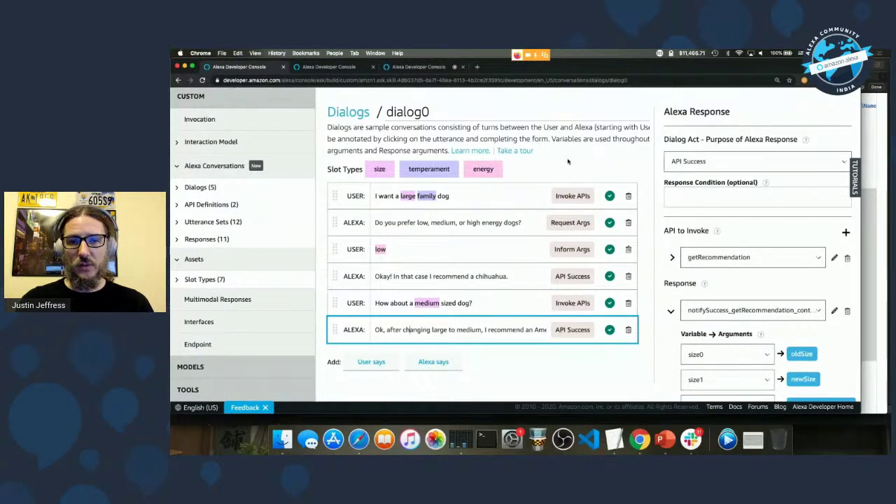
{"action": "left_click", "coordinate": [529, 192]}
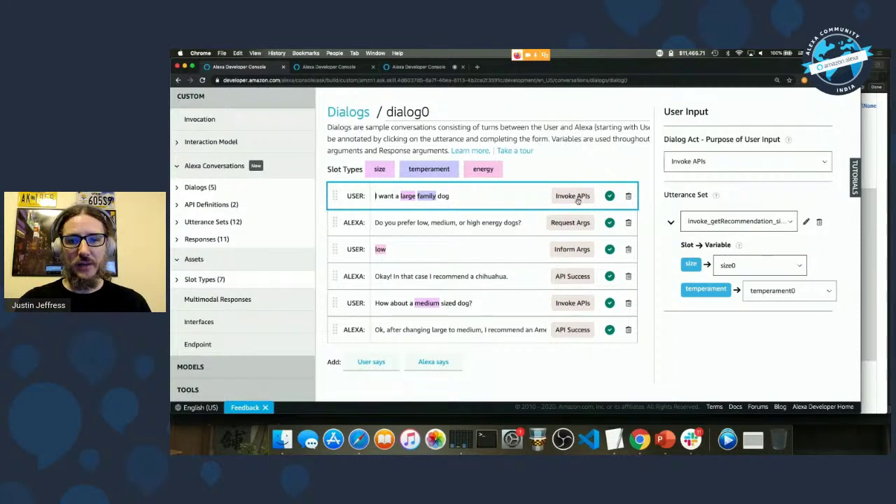
{"action": "left_click", "coordinate": [433, 232]}
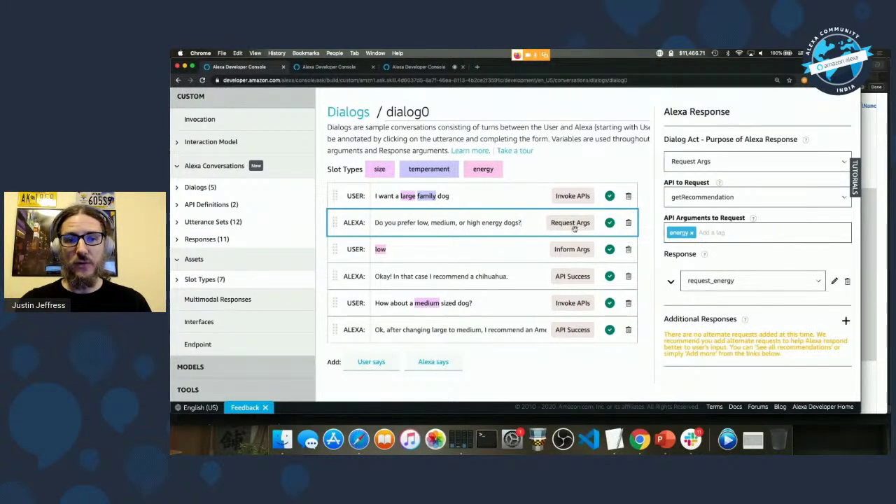
Compare the dialog acts of dialog0's "low" answer, chihuahua recommendation, "medium sized dog" request and final recommendation turn
{"action": "left_click", "coordinate": [499, 249]}
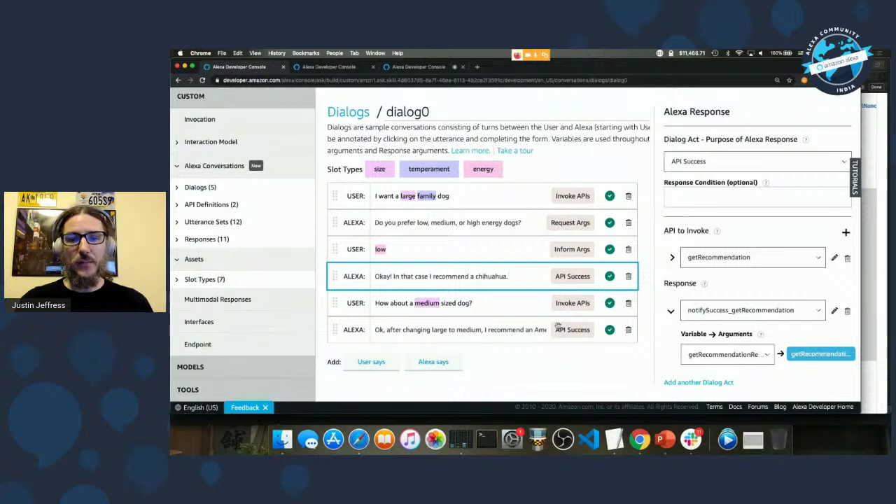
{"action": "left_click", "coordinate": [528, 315]}
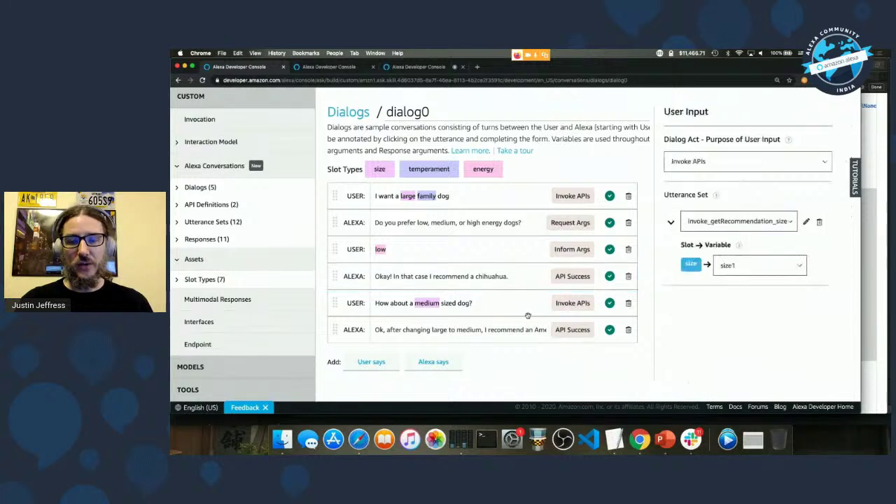
{"action": "left_click", "coordinate": [569, 329]}
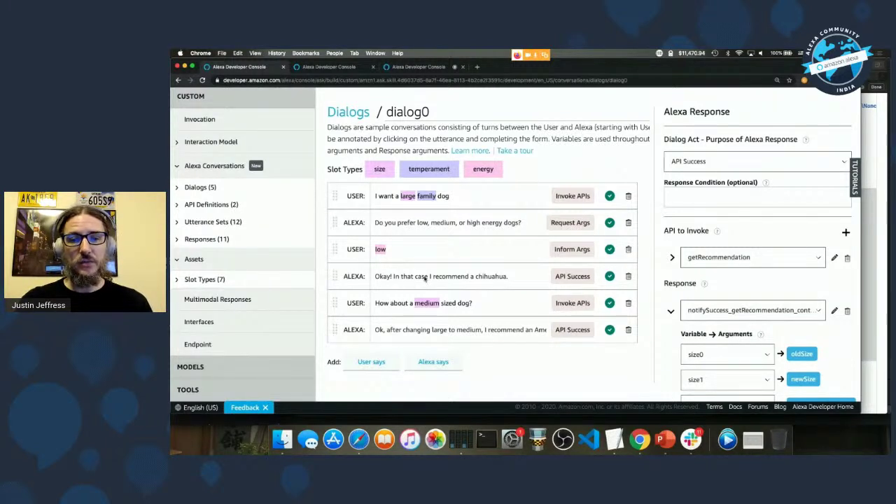
{"action": "left_click", "coordinate": [401, 278]}
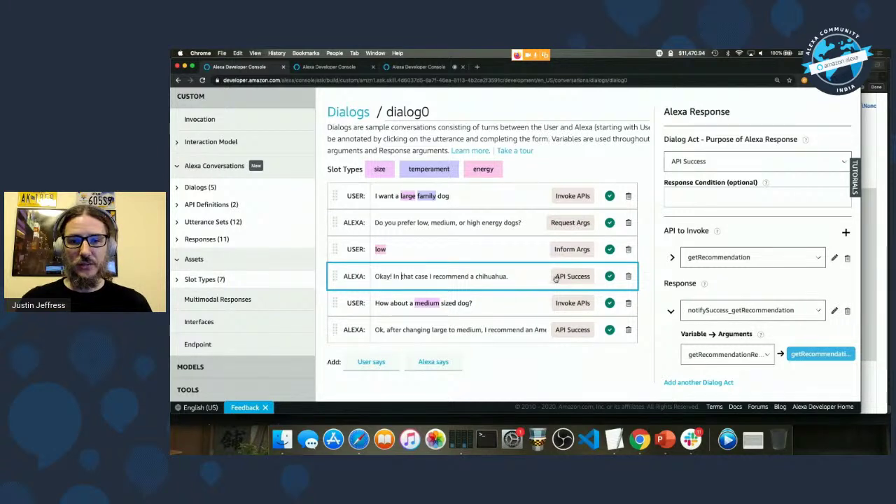
{"action": "left_click", "coordinate": [456, 327]}
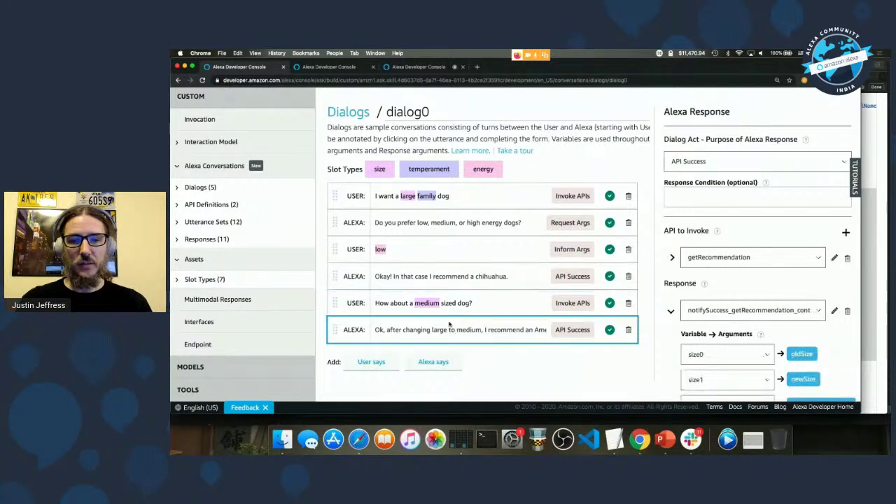
{"action": "left_click", "coordinate": [403, 304]}
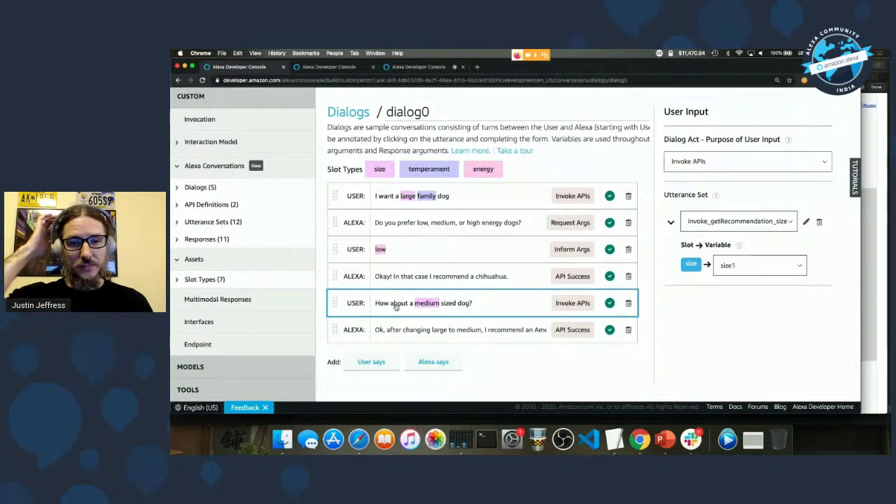
{"action": "left_click", "coordinate": [510, 341]}
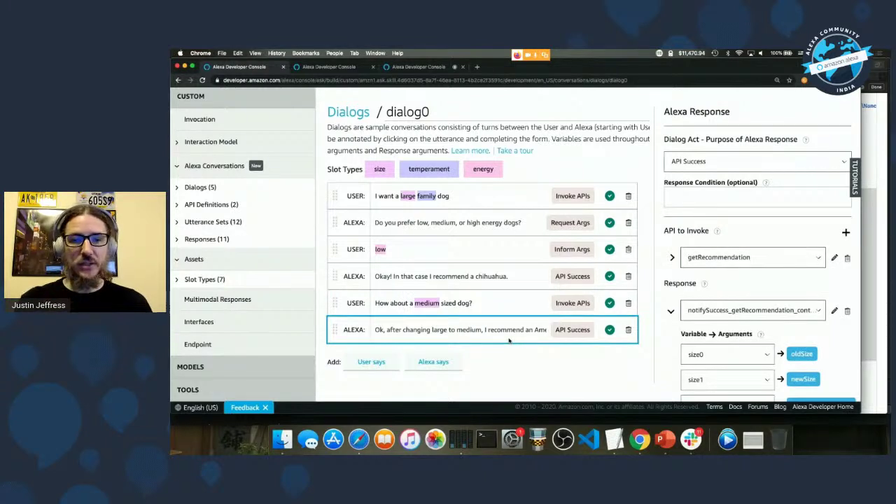
Review Alexa's low, medium or high energy question and highlight "chihuahua." in the recommendation that follows the user's answer
{"action": "left_click", "coordinate": [456, 224]}
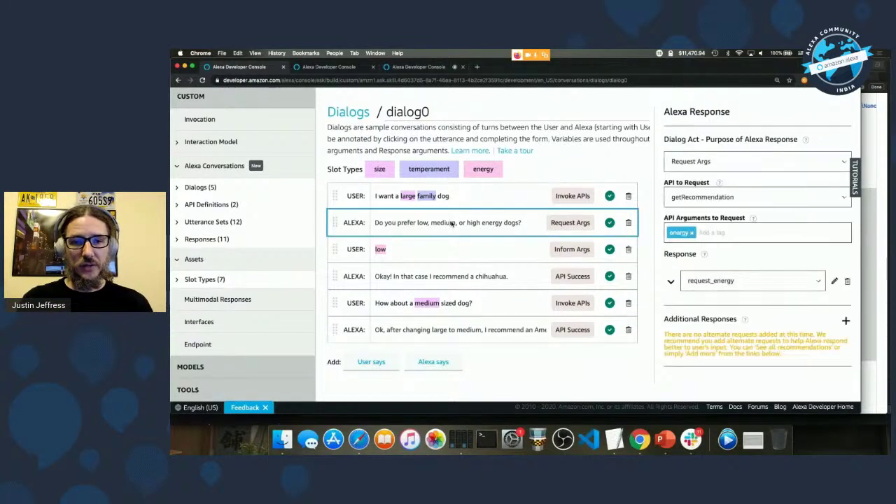
{"action": "left_click_drag", "start_coordinate": [376, 222], "coordinate": [527, 225]}
{"action": "left_click", "coordinate": [527, 225]}
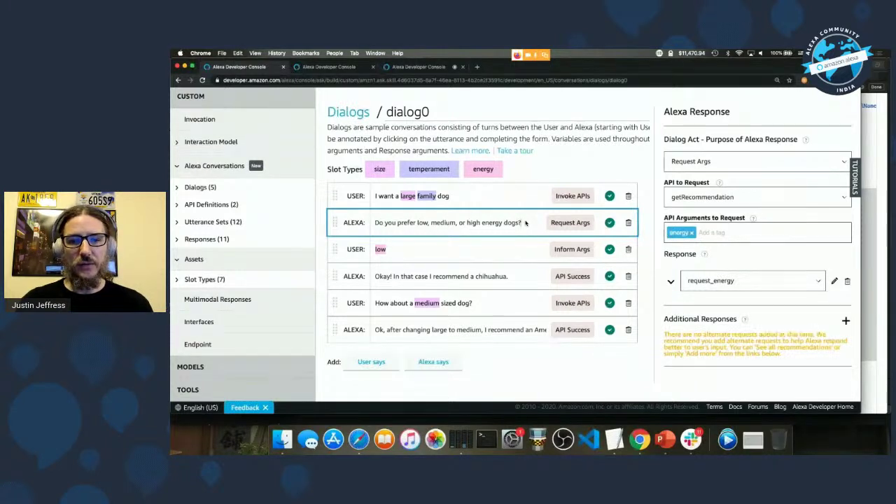
{"action": "left_click", "coordinate": [476, 277]}
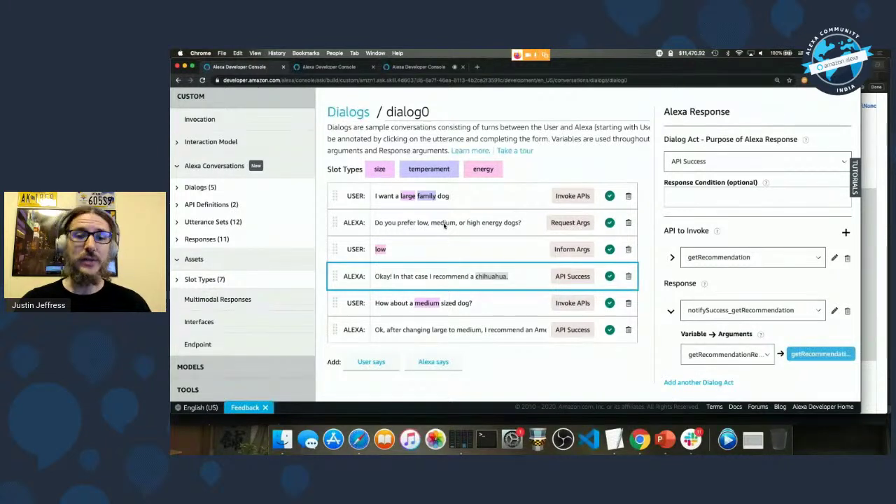
Open the utterance set of the "I want a large family dog" turn, review its sample utterances and close it without saving
{"action": "left_click", "coordinate": [454, 202]}
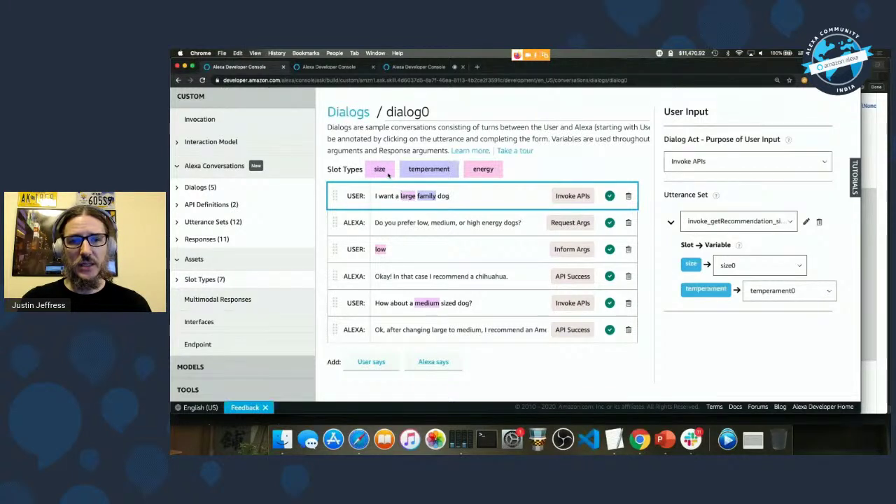
{"action": "scroll", "coordinate": [426, 198], "scroll_direction": "up", "scroll_amount": 1}
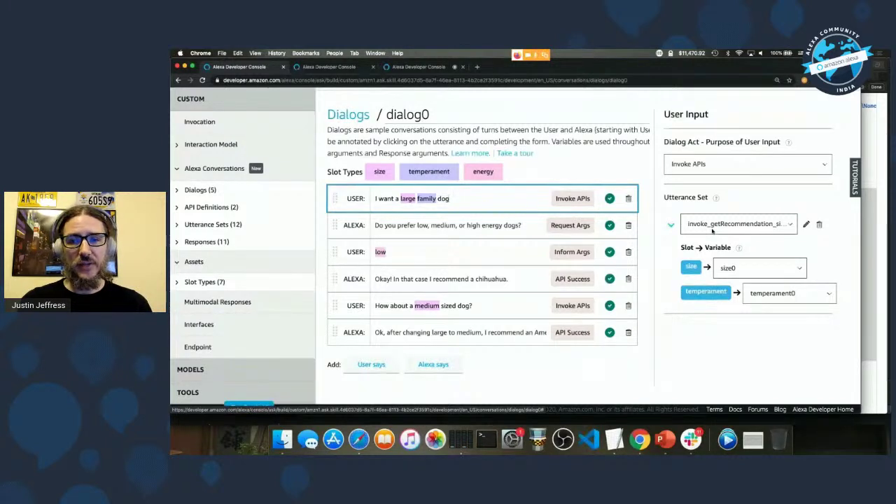
{"action": "left_click", "coordinate": [804, 225]}
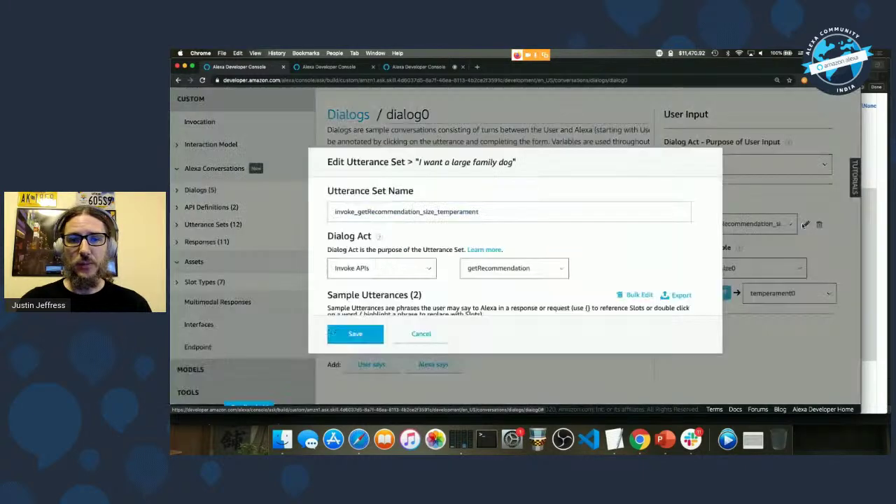
{"action": "scroll", "coordinate": [639, 257], "scroll_direction": "down", "scroll_amount": 5}
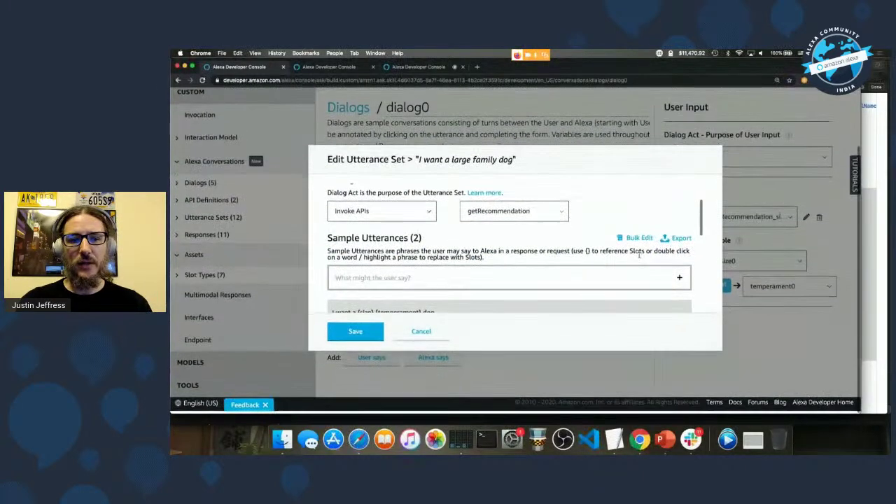
{"action": "scroll", "coordinate": [588, 237], "scroll_direction": "down", "scroll_amount": 2}
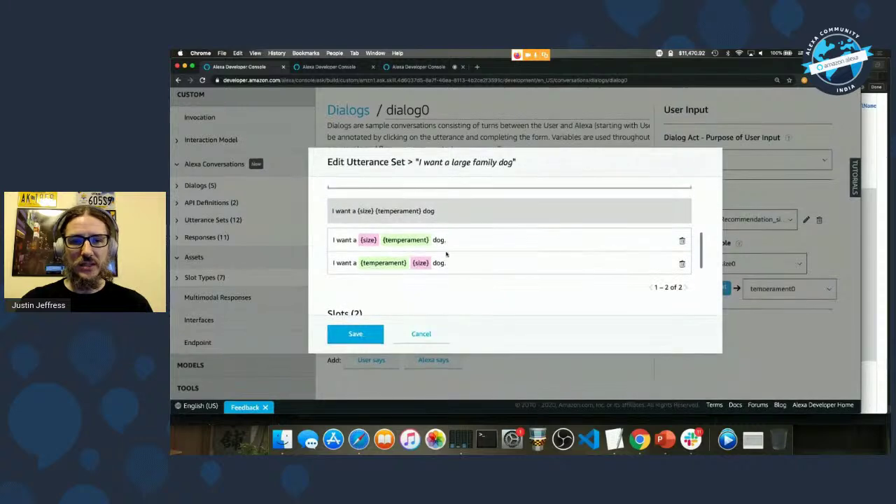
{"action": "scroll", "coordinate": [413, 245], "scroll_direction": "up", "scroll_amount": 2}
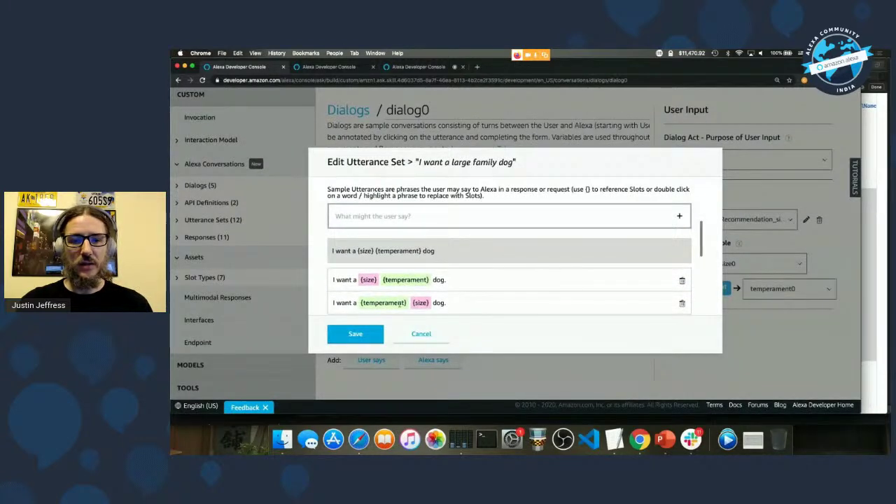
{"action": "left_click", "coordinate": [434, 336]}
Reopen the "I want a large family dog" utterance set, examine its sample utterances and slot types, and close it without saving
{"action": "left_click", "coordinate": [806, 219]}
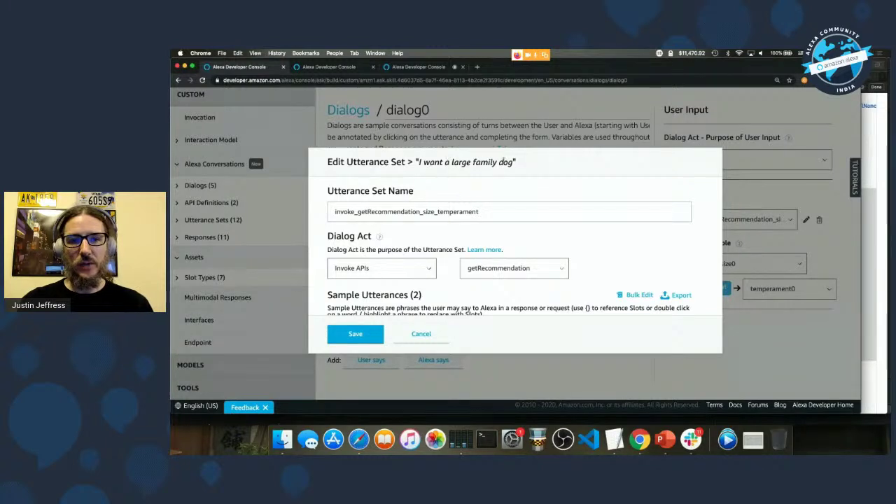
{"action": "scroll", "coordinate": [452, 227], "scroll_direction": "down", "scroll_amount": 5}
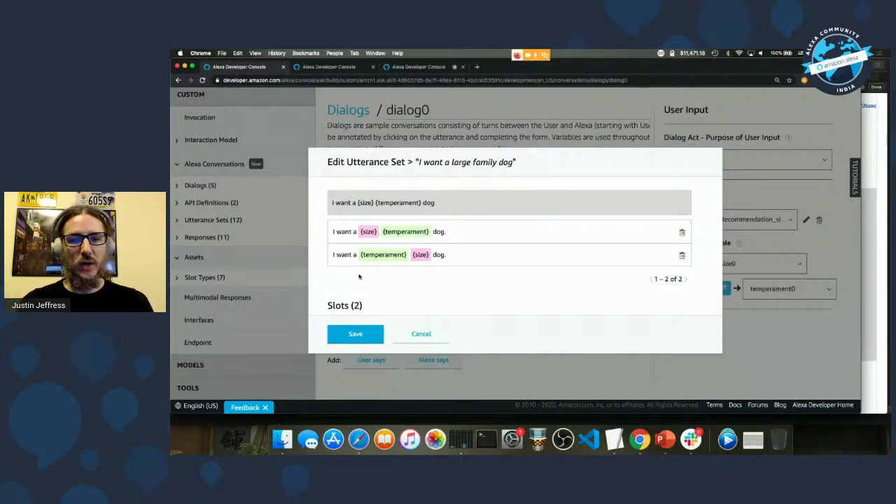
{"action": "scroll", "coordinate": [420, 284], "scroll_direction": "down", "scroll_amount": 3}
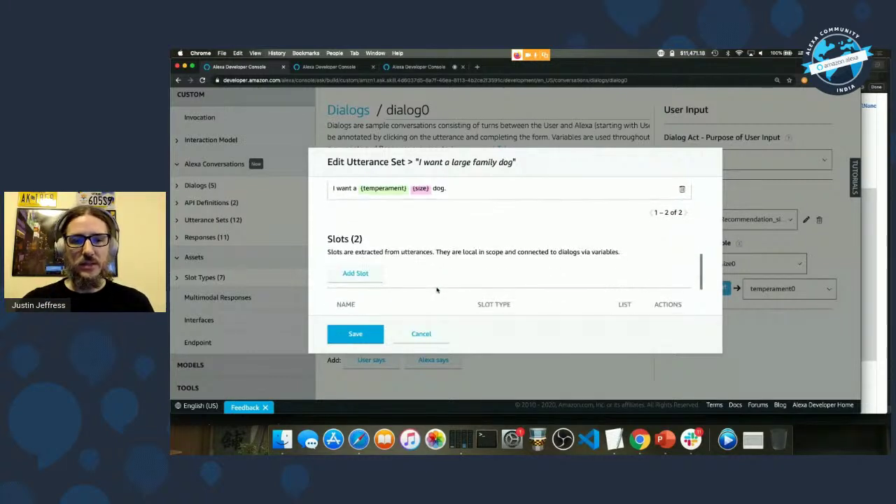
{"action": "scroll", "coordinate": [437, 289], "scroll_direction": "up", "scroll_amount": 1}
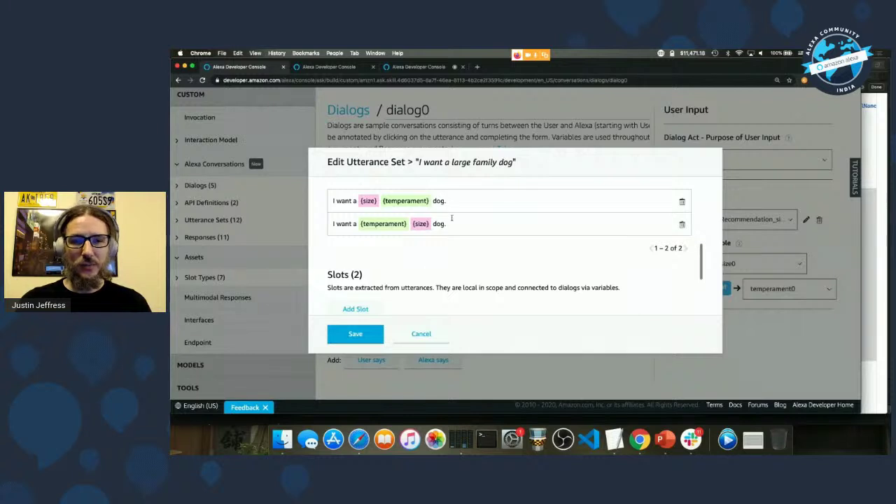
{"action": "scroll", "coordinate": [584, 254], "scroll_direction": "up", "scroll_amount": 3}
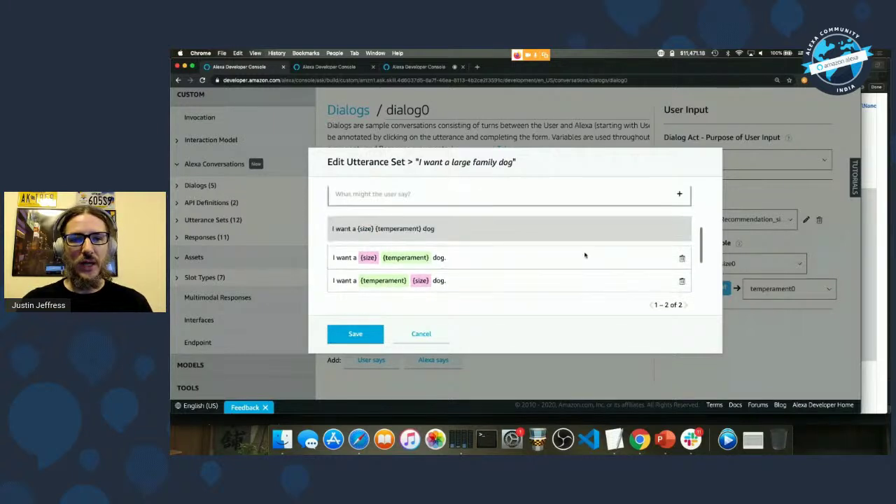
{"action": "scroll", "coordinate": [584, 254], "scroll_direction": "down", "scroll_amount": 5}
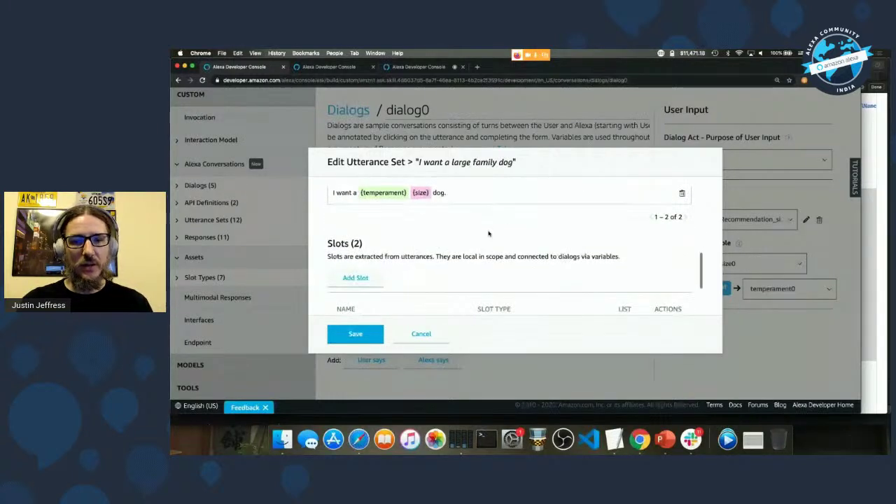
{"action": "scroll", "coordinate": [490, 234], "scroll_direction": "down", "scroll_amount": 5}
{"action": "scroll", "coordinate": [357, 245], "scroll_direction": "up", "scroll_amount": 2}
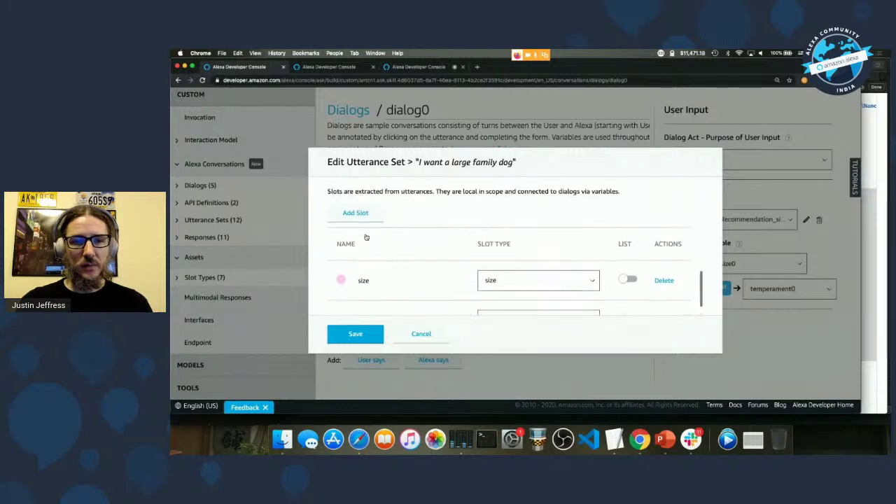
{"action": "scroll", "coordinate": [357, 252], "scroll_direction": "down", "scroll_amount": 2}
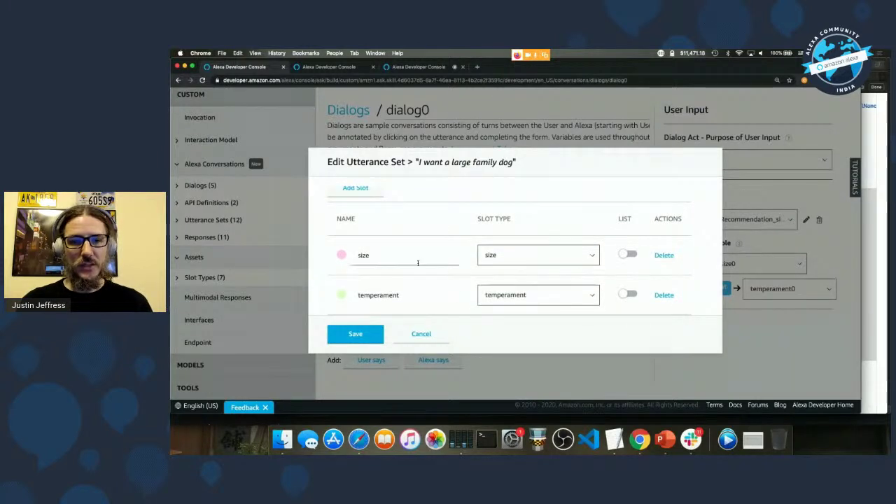
{"action": "left_click", "coordinate": [420, 334]}
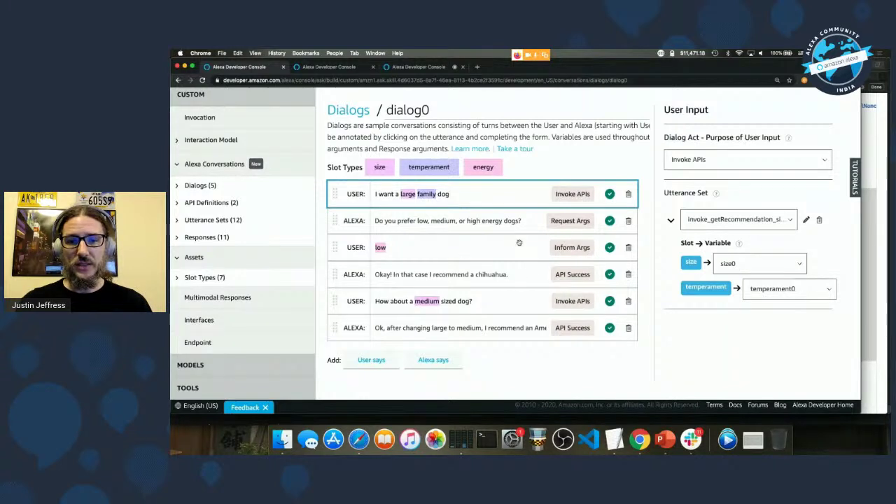
Expand the getRecommendation API of the chihuahua recommendation turn to examine its argument variables and return variable
{"action": "left_click", "coordinate": [499, 275]}
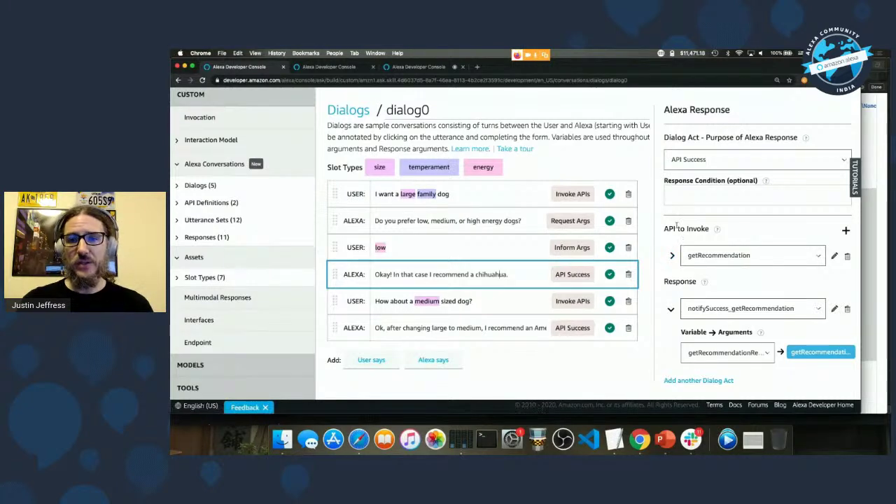
{"action": "left_click", "coordinate": [672, 255]}
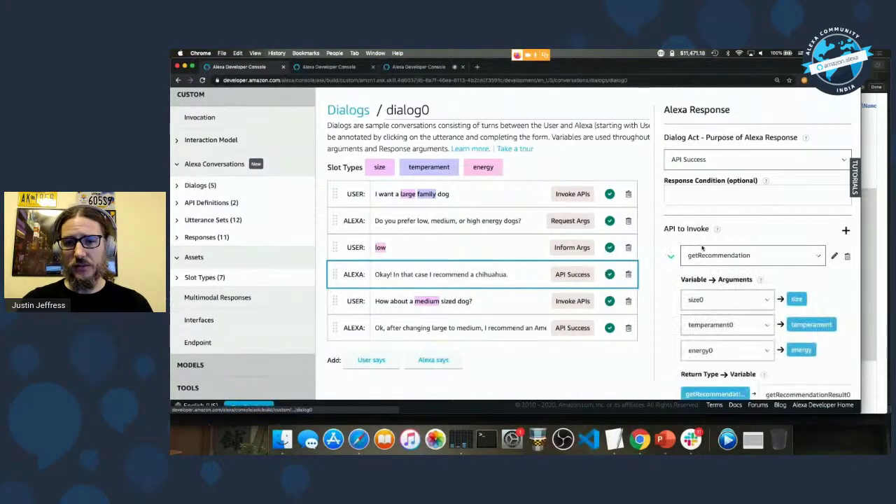
{"action": "scroll", "coordinate": [700, 245], "scroll_direction": "down", "scroll_amount": 2}
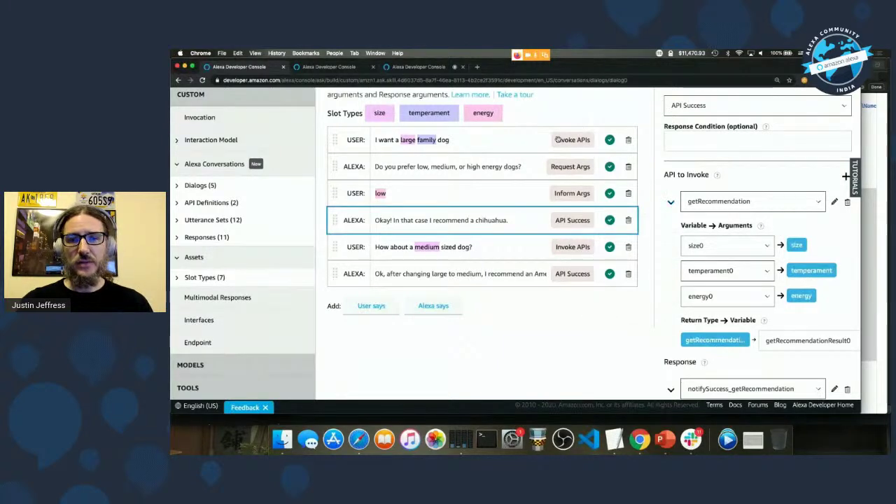
Trace the slot variables from the "large family dog" request and the "low" answer to the chihuahua turn's getRecommendation arguments
{"action": "left_click", "coordinate": [552, 150]}
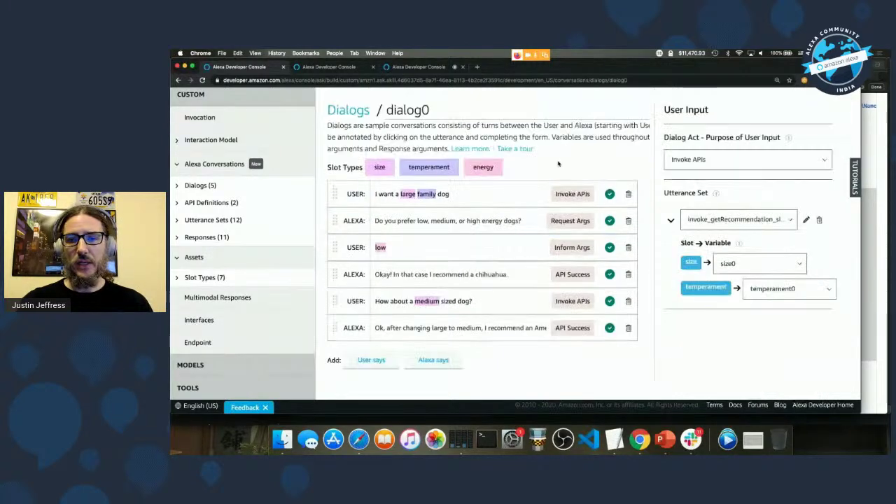
{"action": "left_click", "coordinate": [504, 247]}
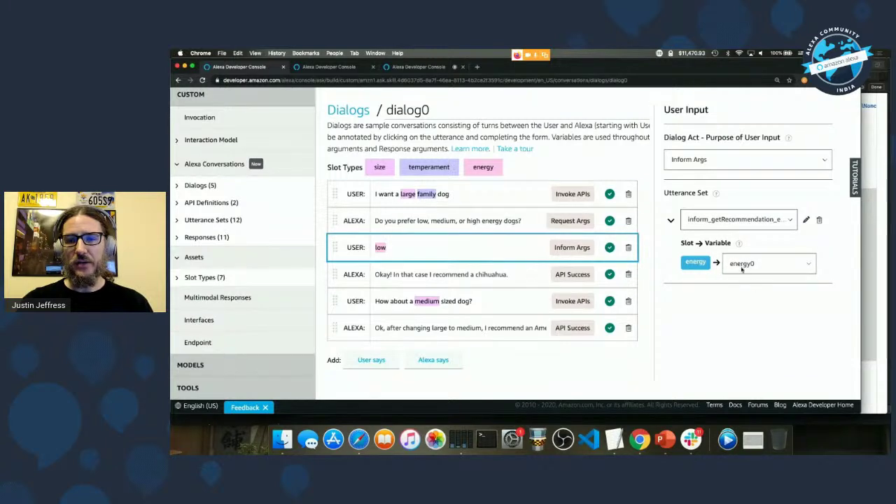
{"action": "left_click", "coordinate": [560, 279]}
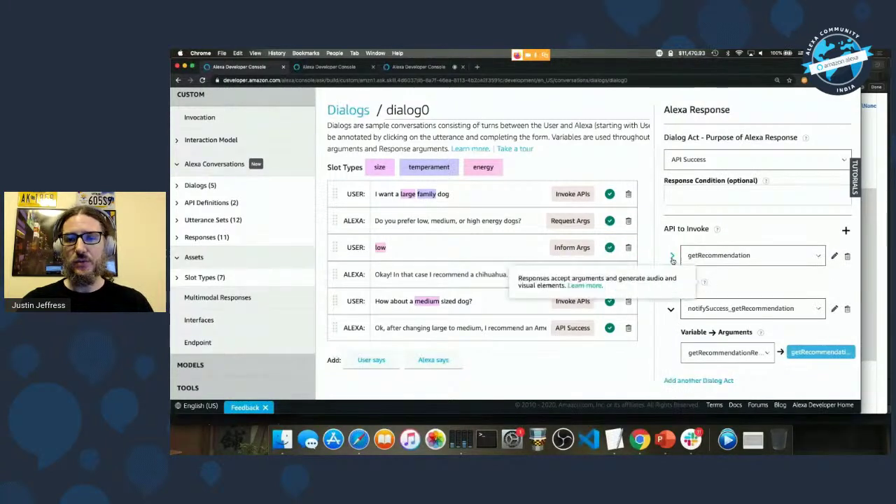
{"action": "scroll", "coordinate": [732, 277], "scroll_direction": "down", "scroll_amount": 2}
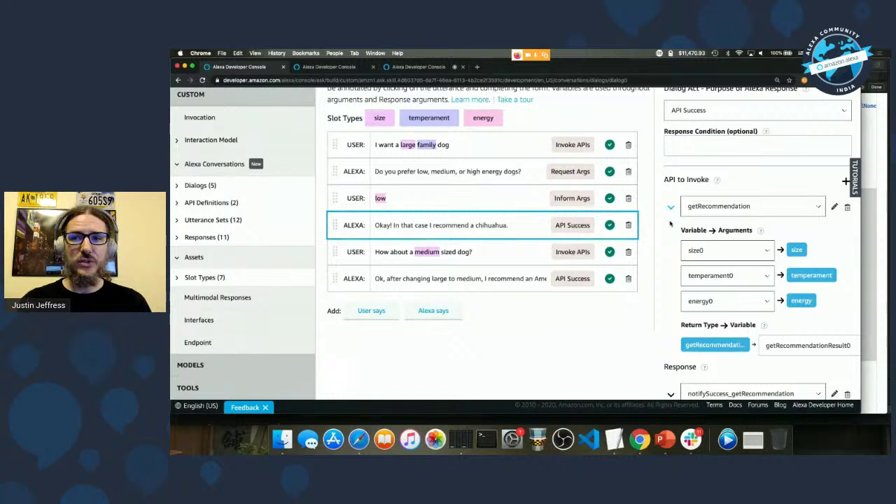
Check the size variable of the "medium sized dog" request and expand the final recommendation turn's getRecommendation arguments
{"action": "left_click", "coordinate": [485, 254]}
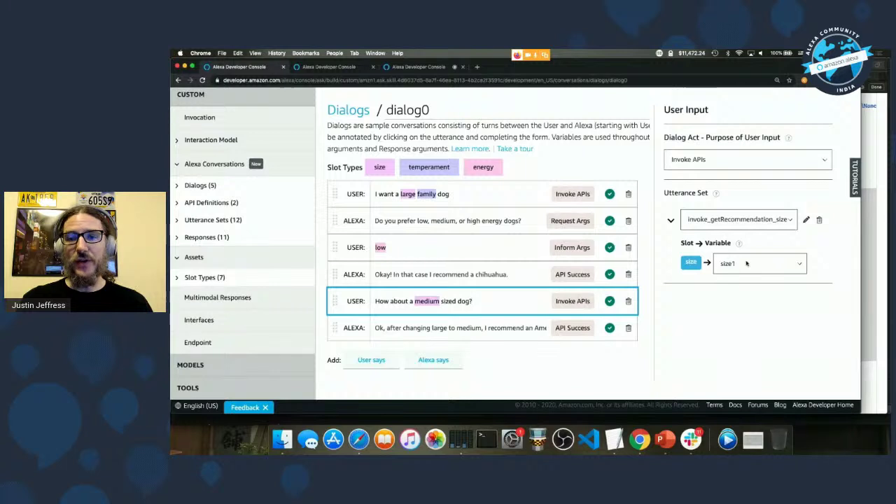
{"action": "left_click", "coordinate": [477, 327]}
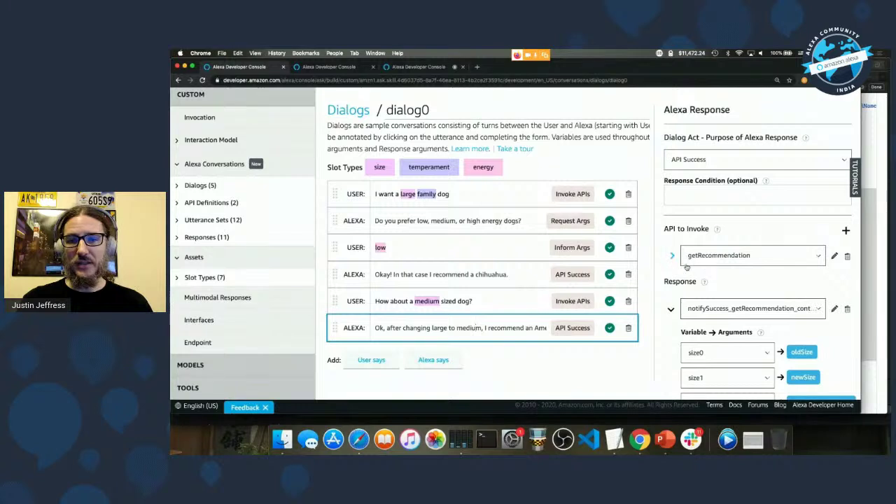
{"action": "left_click", "coordinate": [672, 257]}
{"action": "scroll", "coordinate": [700, 257], "scroll_direction": "down", "scroll_amount": 2}
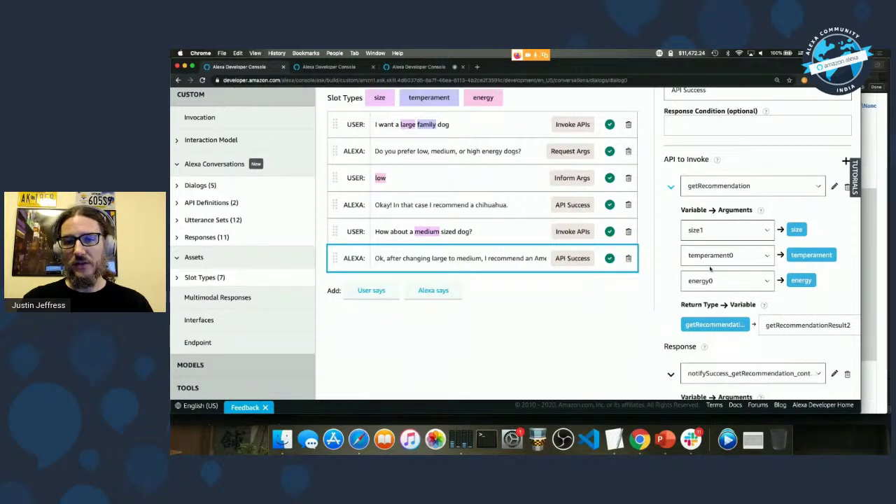
Examine the final recommendation turn's getRecommendation return variable and the argument variables of its notifySuccess response
{"action": "scroll", "coordinate": [777, 266], "scroll_direction": "down", "scroll_amount": 2}
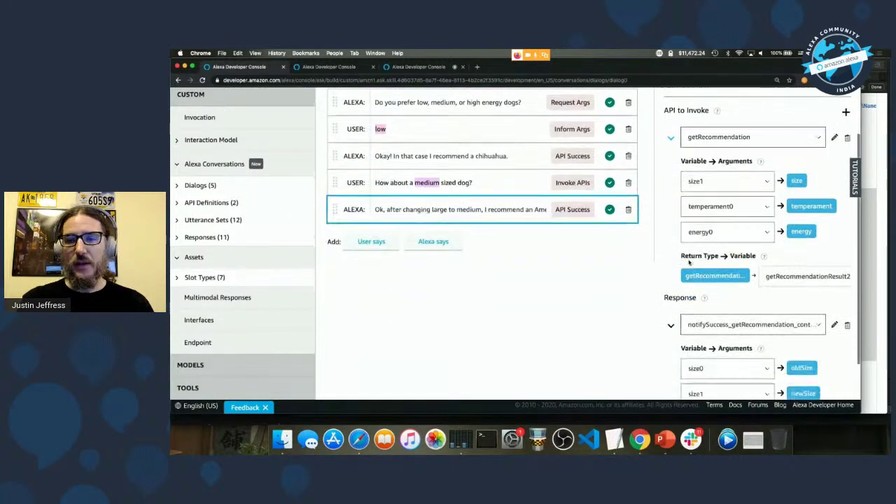
{"action": "scroll", "coordinate": [697, 278], "scroll_direction": "down", "scroll_amount": 1}
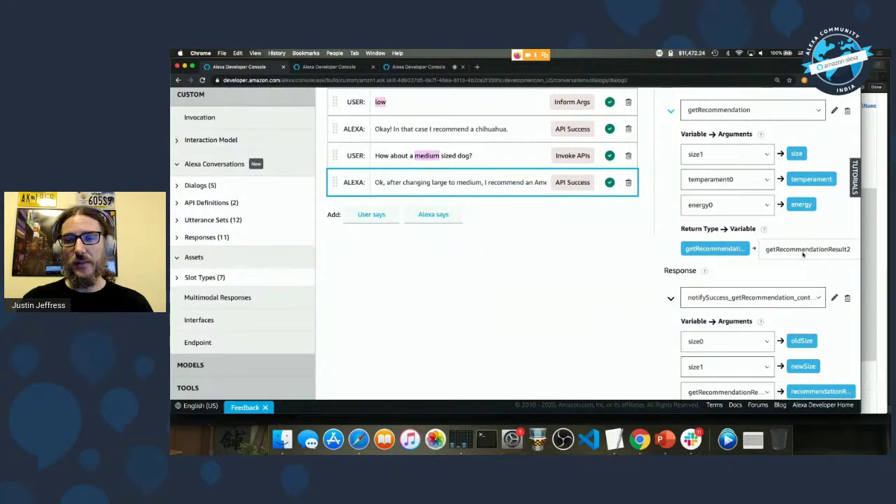
{"action": "scroll", "coordinate": [787, 258], "scroll_direction": "right", "scroll_amount": 1}
{"action": "scroll", "coordinate": [787, 258], "scroll_direction": "down", "scroll_amount": 2}
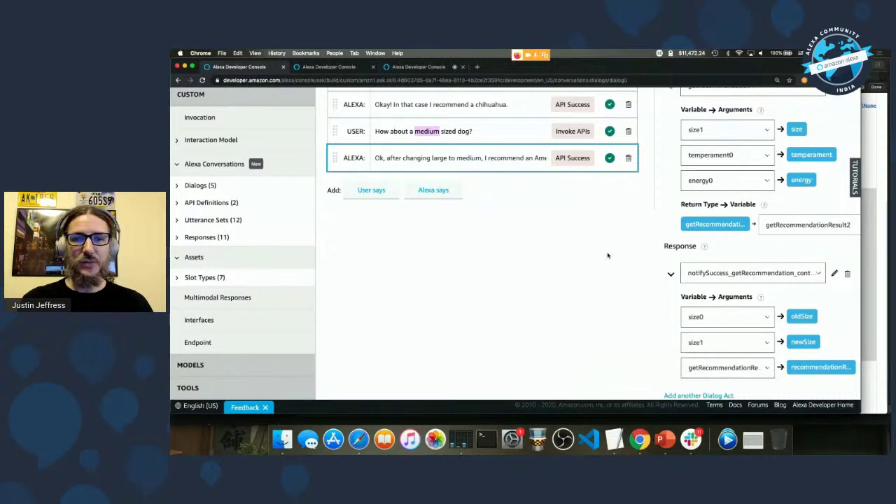
Expand the slot types, open getRecommendationResult and examine its properties and their slot types, highlighting the name property
{"action": "scroll", "coordinate": [617, 259], "scroll_direction": "up", "scroll_amount": 4}
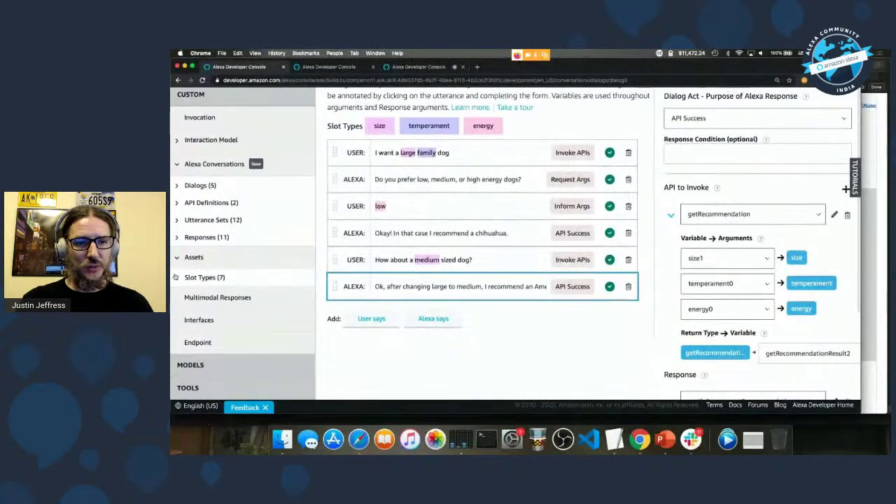
{"action": "left_click", "coordinate": [219, 278]}
{"action": "scroll", "coordinate": [222, 294], "scroll_direction": "down", "scroll_amount": 3}
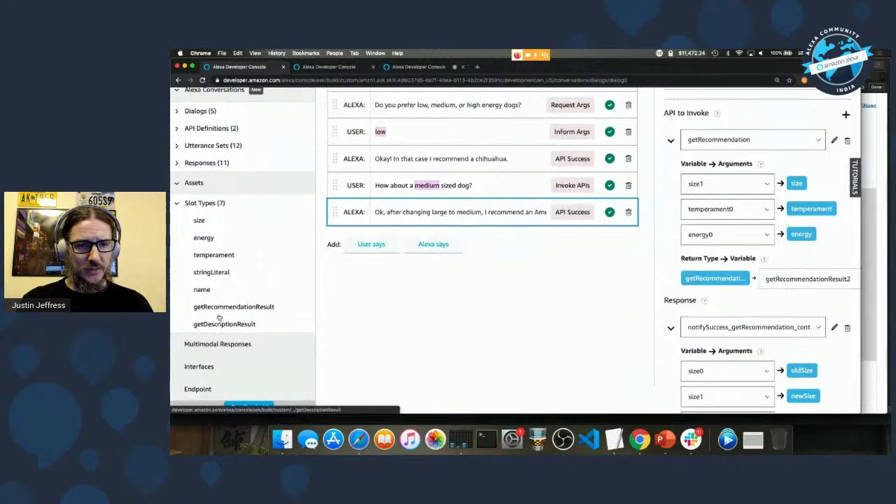
{"action": "left_click", "coordinate": [226, 308]}
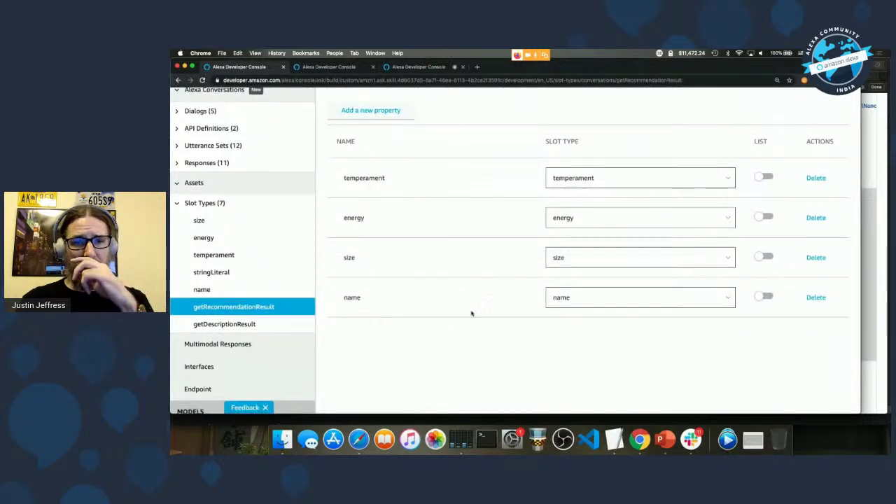
{"action": "scroll", "coordinate": [472, 310], "scroll_direction": "up", "scroll_amount": 4}
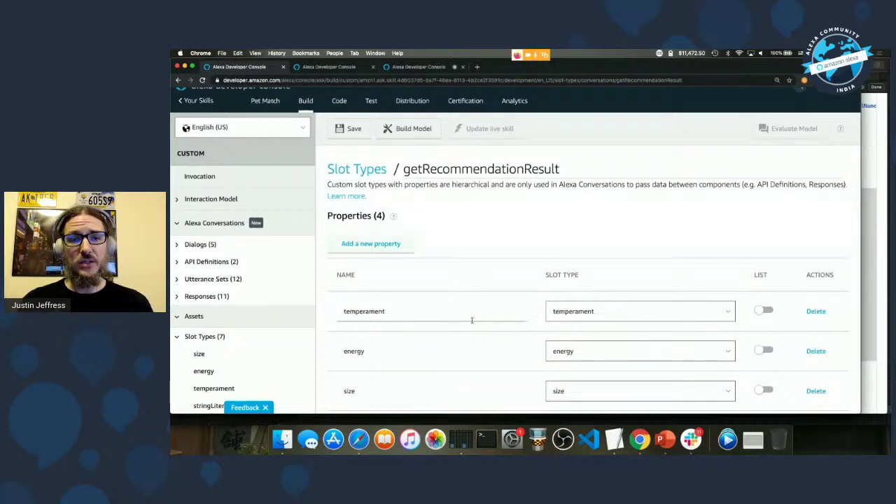
{"action": "scroll", "coordinate": [471, 320], "scroll_direction": "down", "scroll_amount": 2}
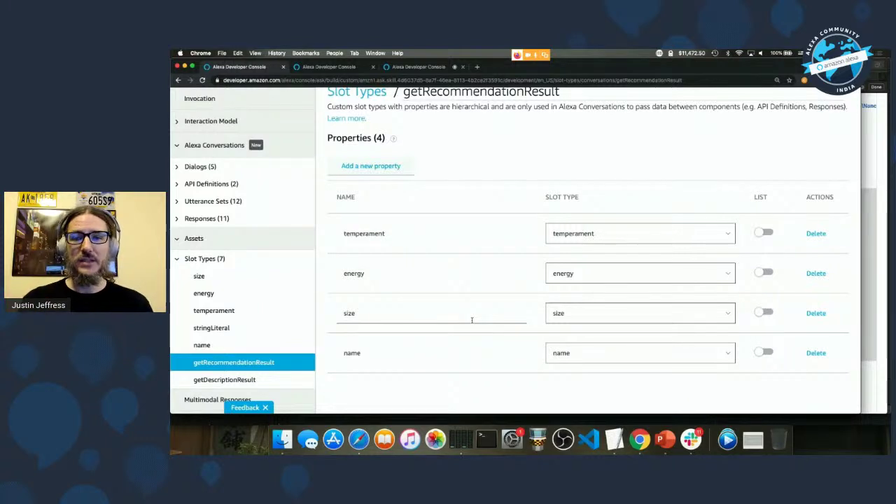
{"action": "scroll", "coordinate": [448, 237], "scroll_direction": "down", "scroll_amount": 1}
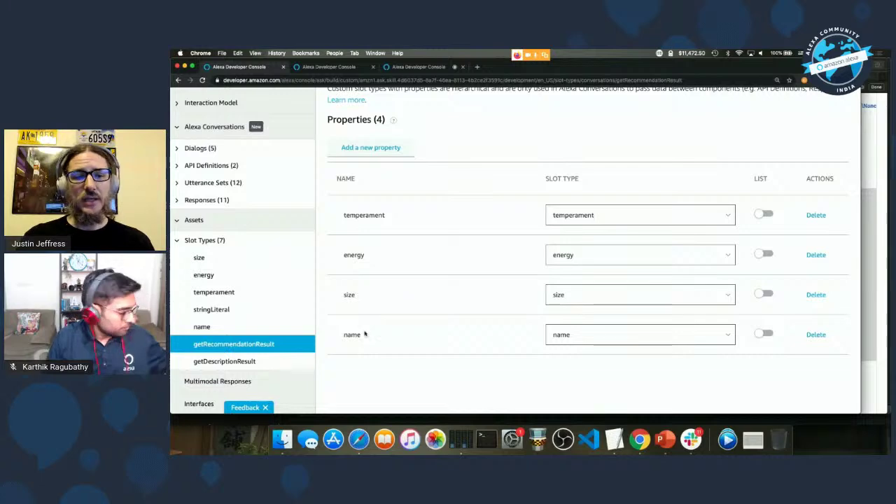
{"action": "left_click_drag", "start_coordinate": [365, 334], "coordinate": [334, 336]}
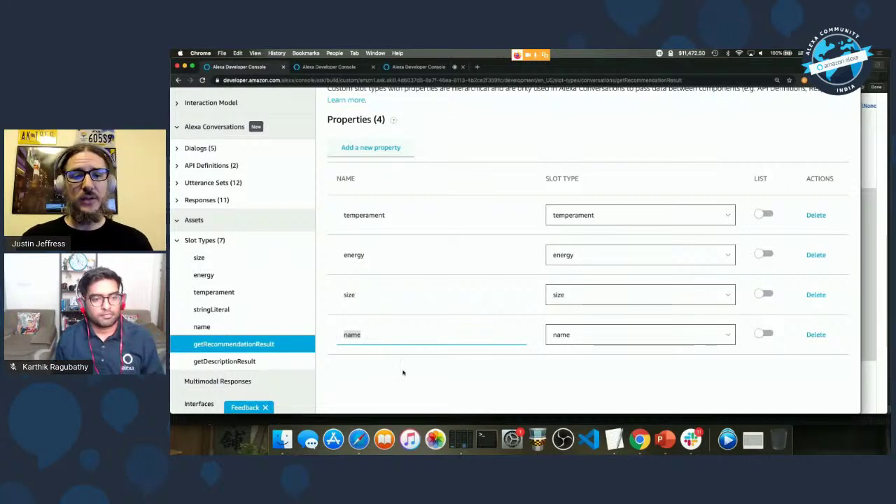
{"action": "scroll", "coordinate": [402, 372], "scroll_direction": "up", "scroll_amount": 3}
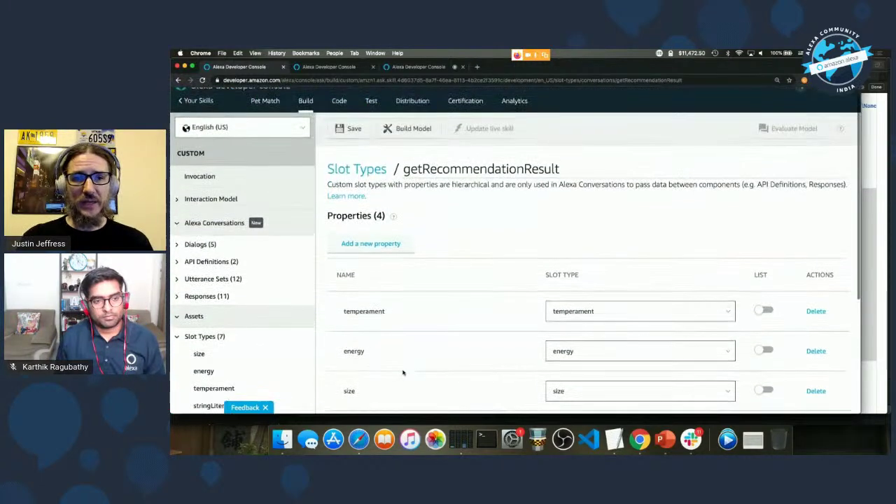
{"action": "scroll", "coordinate": [462, 189], "scroll_direction": "down", "scroll_amount": 1}
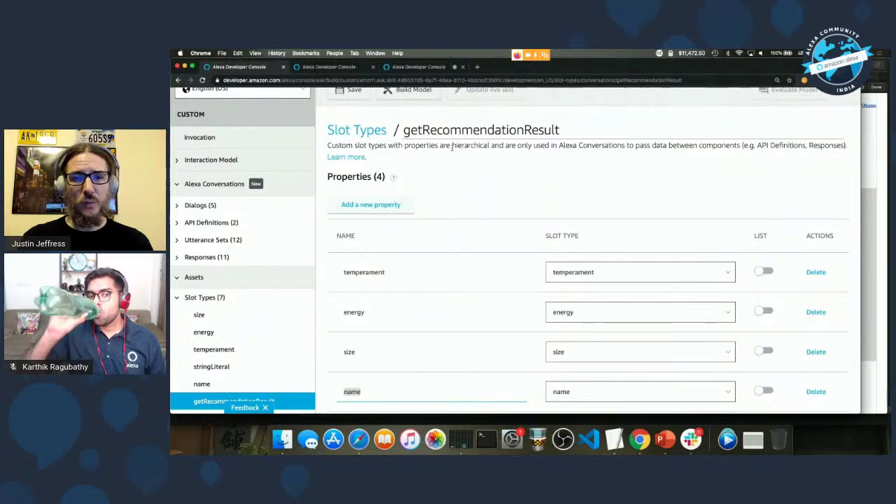
{"action": "scroll", "coordinate": [441, 170], "scroll_direction": "down", "scroll_amount": 1}
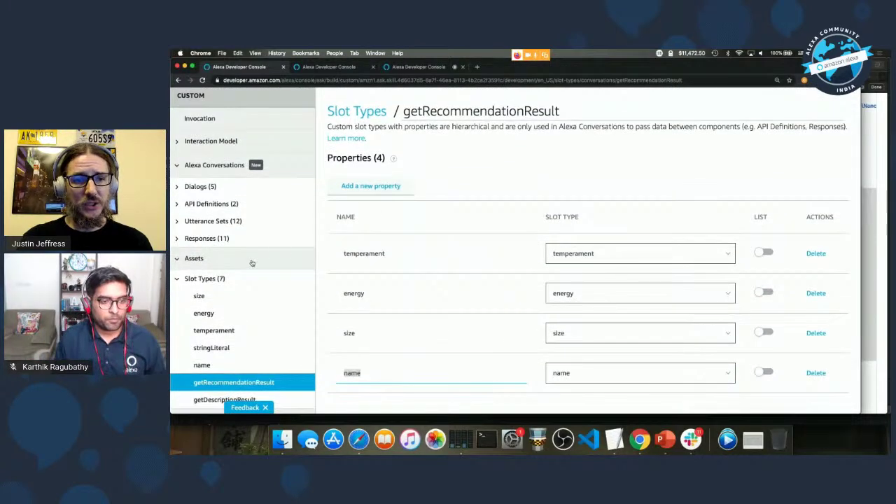
Return to dialog0 and expand the chihuahua turn's getRecommendation API to trace its return variable into the notifySuccess_getRecommendation response
{"action": "left_click", "coordinate": [203, 187]}
{"action": "left_click", "coordinate": [733, 214]}
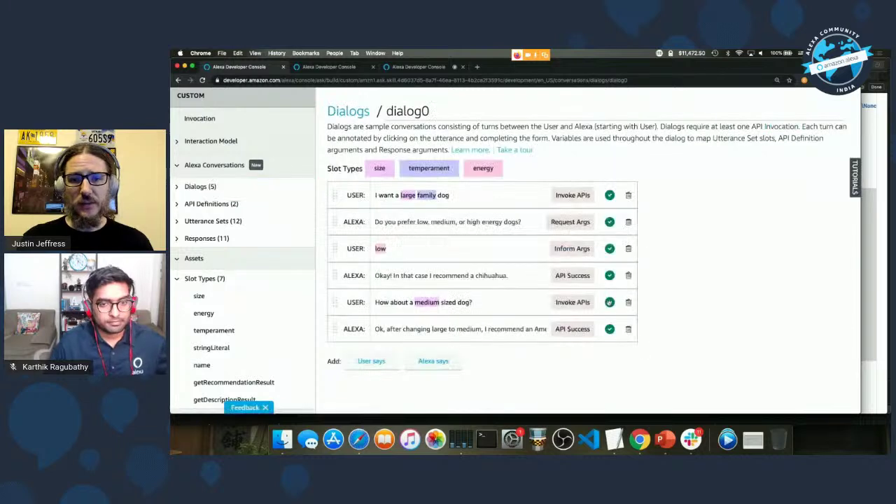
{"action": "left_click", "coordinate": [456, 306]}
{"action": "left_click", "coordinate": [544, 275]}
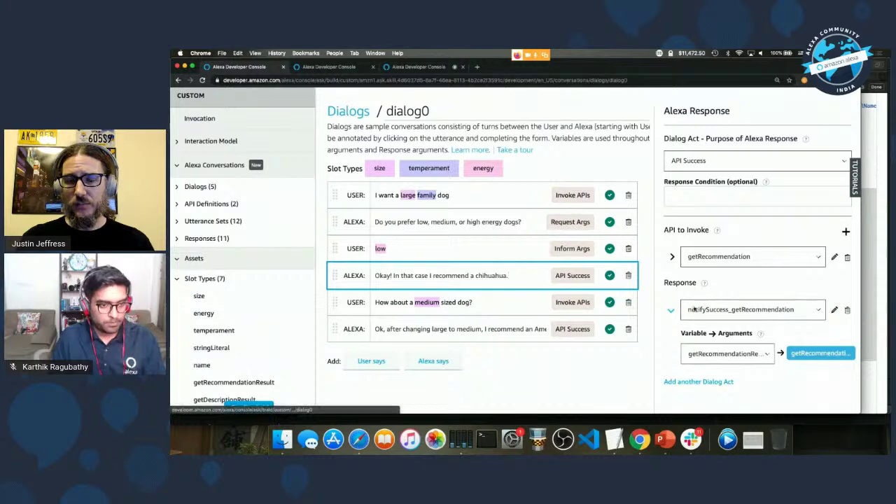
{"action": "left_click", "coordinate": [672, 256]}
{"action": "scroll", "coordinate": [765, 296], "scroll_direction": "down", "scroll_amount": 3}
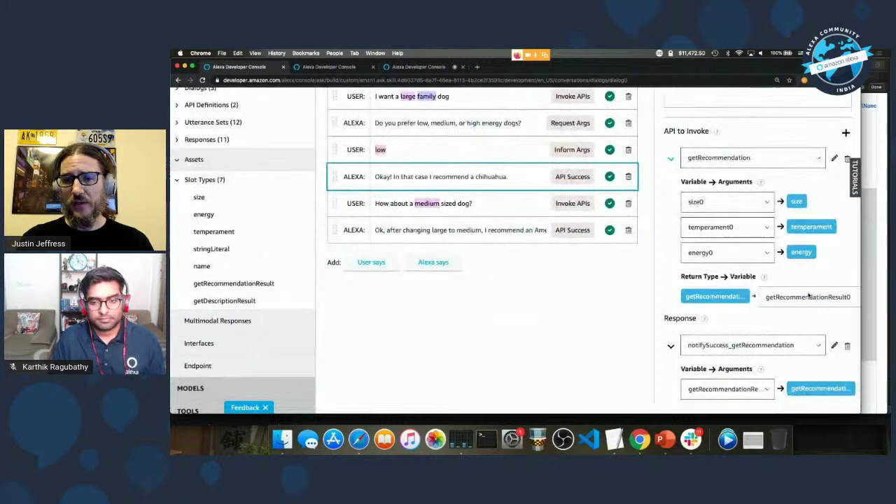
{"action": "scroll", "coordinate": [765, 301], "scroll_direction": "down", "scroll_amount": 1}
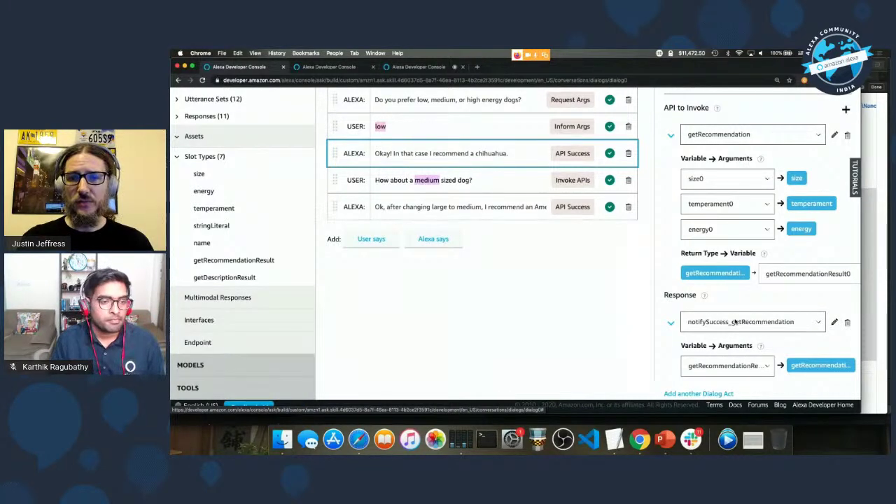
{"action": "scroll", "coordinate": [730, 298], "scroll_direction": "up", "scroll_amount": 3}
{"action": "scroll", "coordinate": [730, 298], "scroll_direction": "up", "scroll_amount": 4}
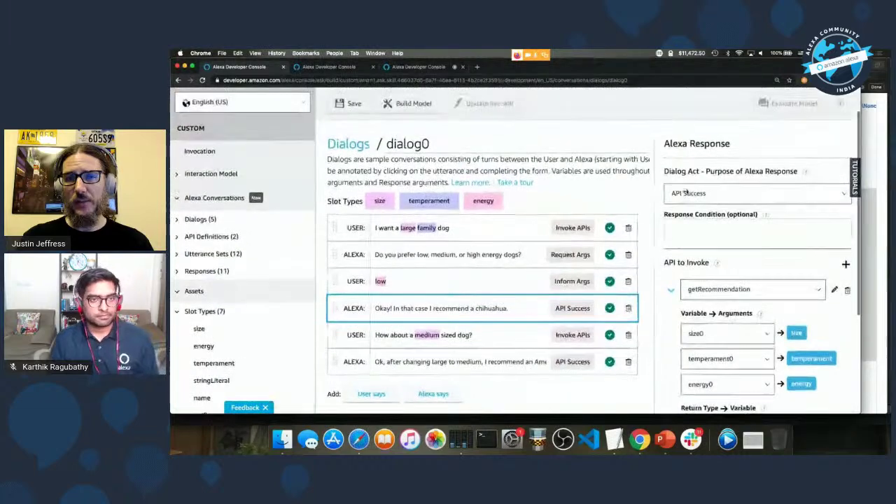
{"action": "scroll", "coordinate": [686, 197], "scroll_direction": "down", "scroll_amount": 6}
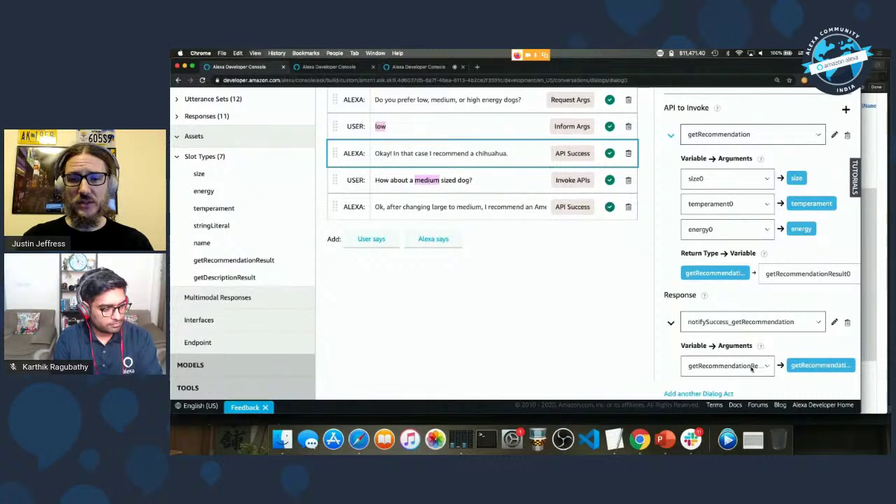
Compare the response arguments of the final recommendation turn with those of the chihuahua turn
{"action": "left_click", "coordinate": [483, 208]}
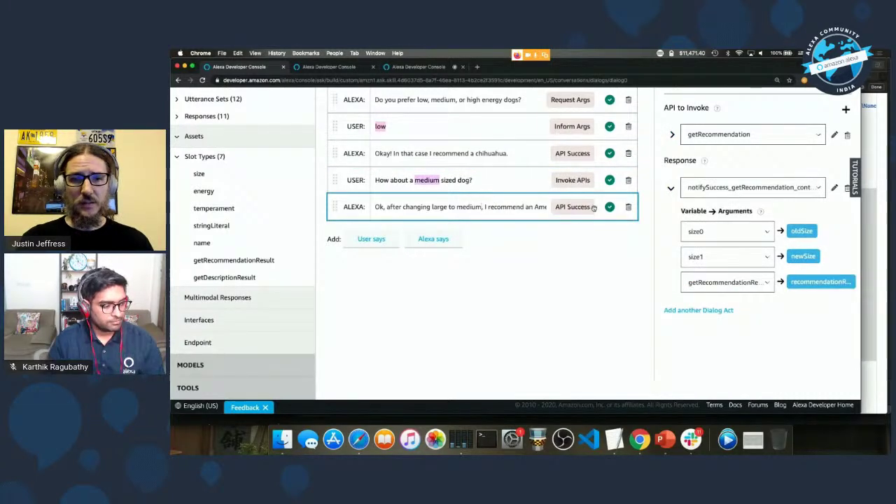
{"action": "scroll", "coordinate": [546, 221], "scroll_direction": "up", "scroll_amount": 1}
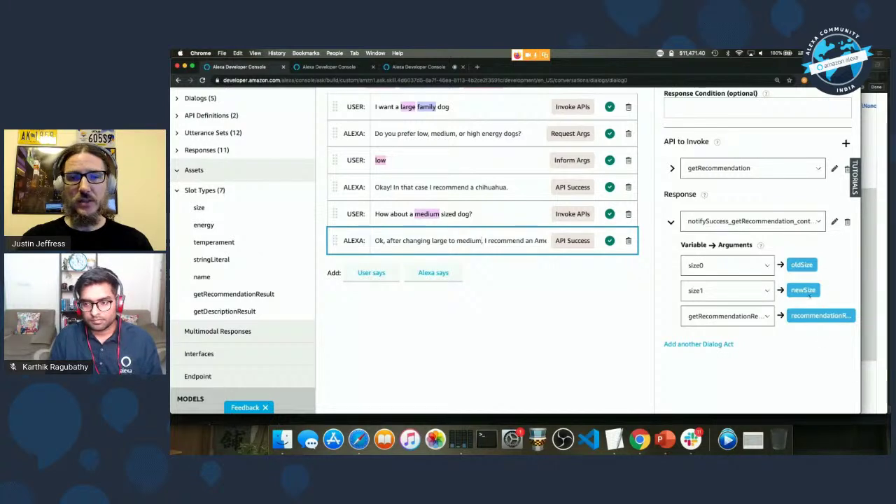
{"action": "left_click", "coordinate": [465, 197]}
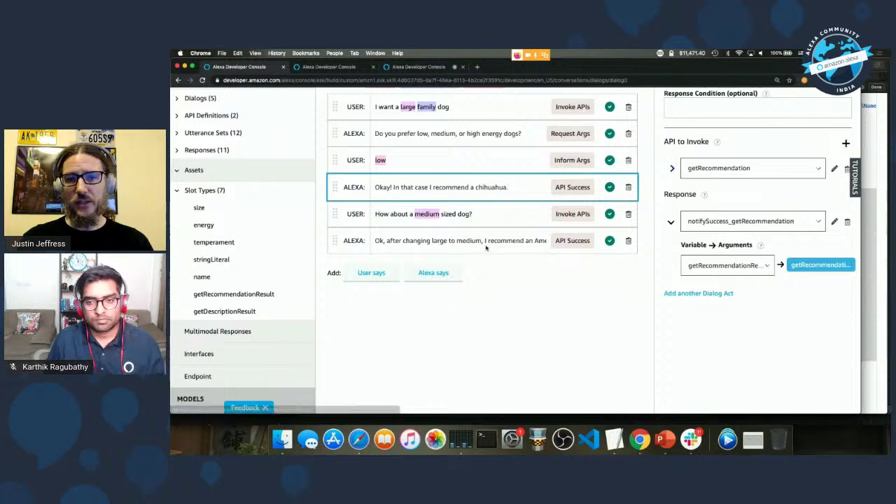
{"action": "key", "text": "Down"}
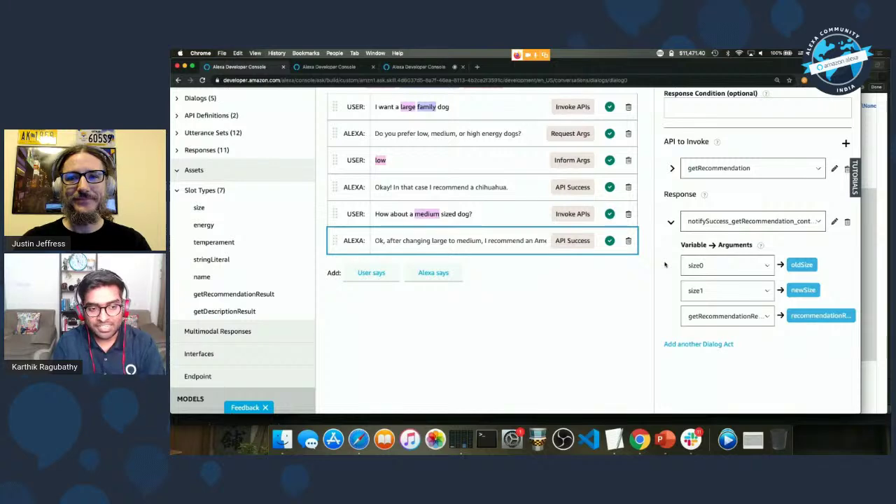
{"action": "scroll", "coordinate": [618, 307], "scroll_direction": "up", "scroll_amount": 2}
{"action": "scroll", "coordinate": [618, 307], "scroll_direction": "up", "scroll_amount": 2}
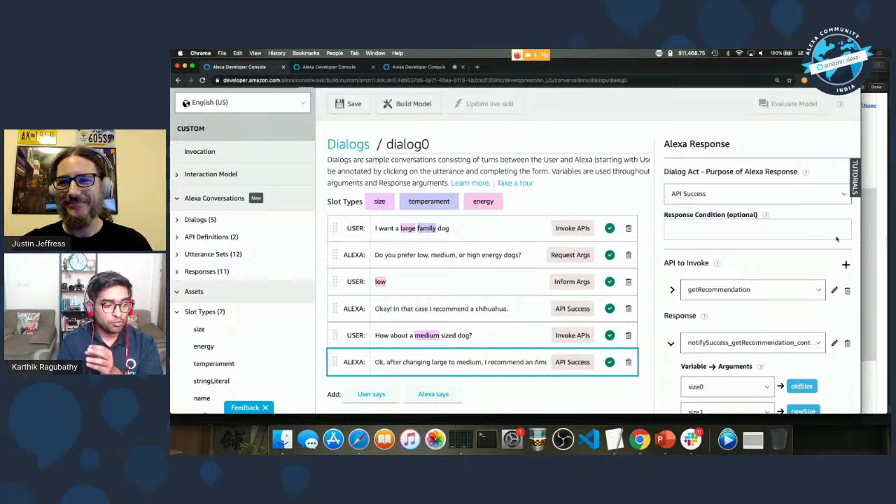
Switch to Safari, bring up the "Hand off dialog management to Alexa Conversations" documentation and move the window clear for reading
{"action": "left_click", "coordinate": [875, 193]}
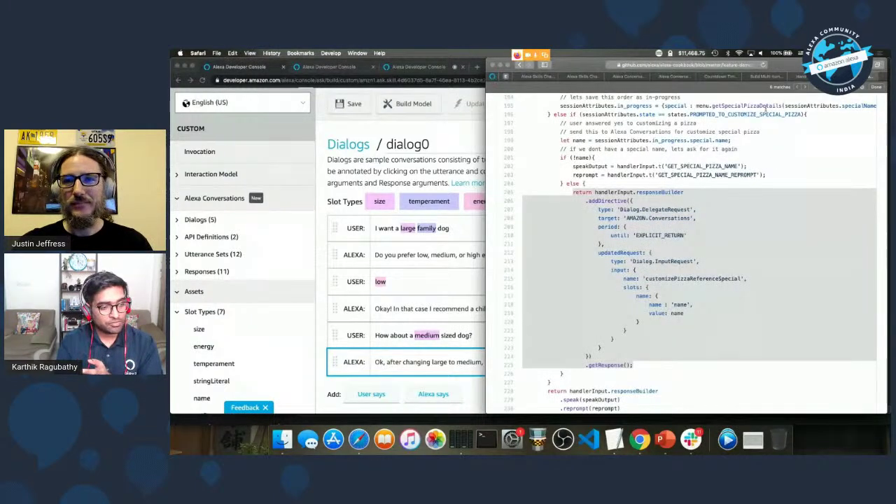
{"action": "key", "text": "ctrl+Tab"}
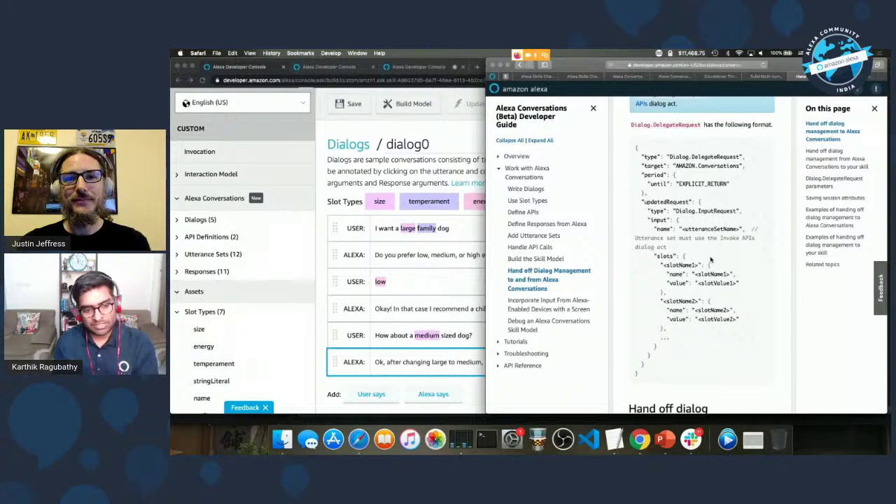
{"action": "left_click_drag", "start_coordinate": [844, 65], "coordinate": [713, 65]}
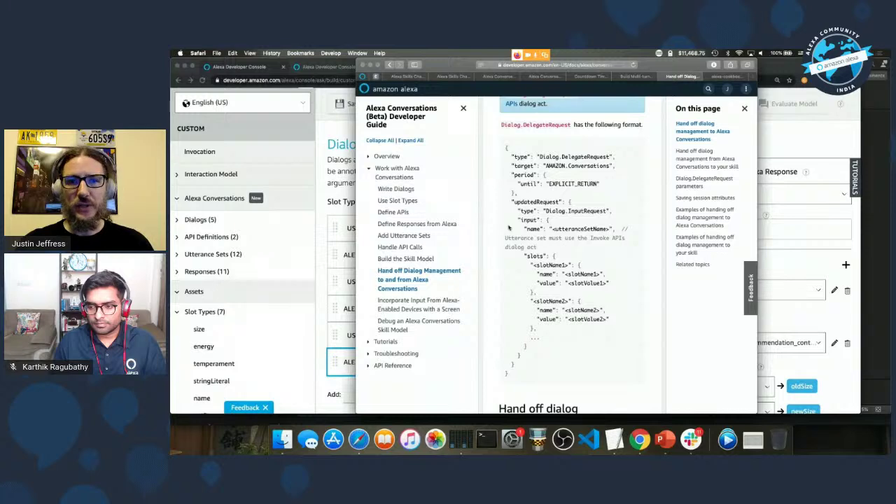
{"action": "scroll", "coordinate": [581, 165], "scroll_direction": "down", "scroll_amount": 1}
{"action": "scroll", "coordinate": [582, 166], "scroll_direction": "up", "scroll_amount": 5}
{"action": "scroll", "coordinate": [583, 168], "scroll_direction": "up", "scroll_amount": 2}
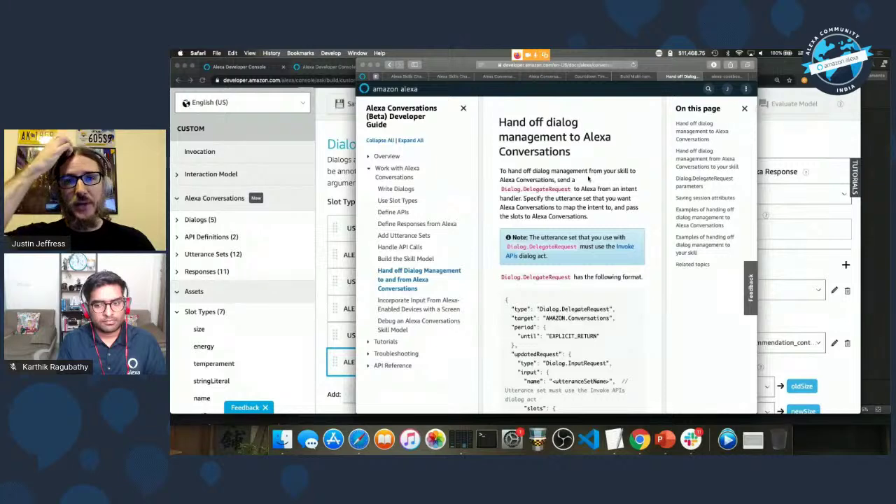
Examine the Dialog.DelegateRequest format, highlighting updatedRequest, the utterance set name and the slots block
{"action": "scroll", "coordinate": [588, 180], "scroll_direction": "down", "scroll_amount": 5}
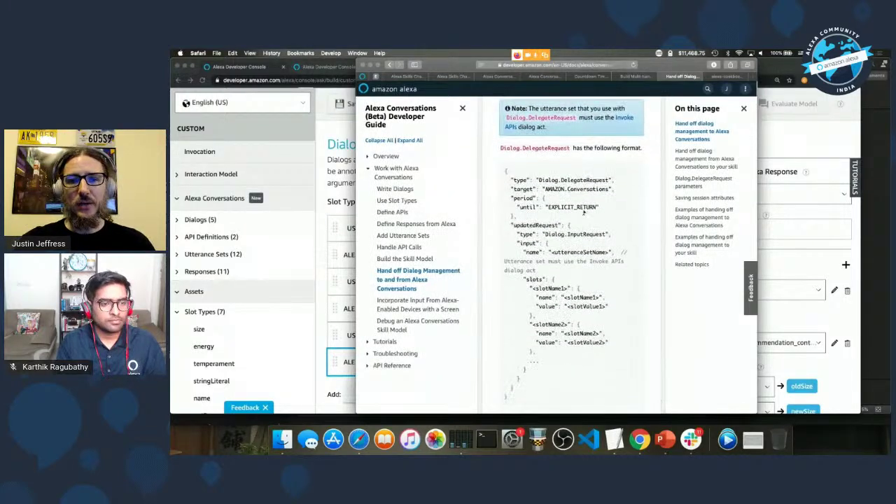
{"action": "double_click", "coordinate": [533, 226]}
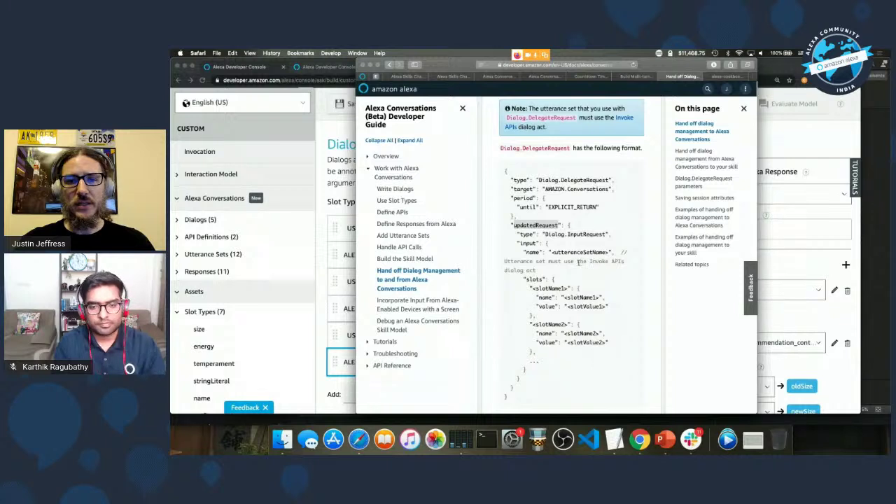
{"action": "scroll", "coordinate": [594, 265], "scroll_direction": "down", "scroll_amount": 2}
{"action": "left_click_drag", "start_coordinate": [549, 210], "coordinate": [608, 210]}
{"action": "left_click_drag", "start_coordinate": [522, 237], "coordinate": [562, 320]}
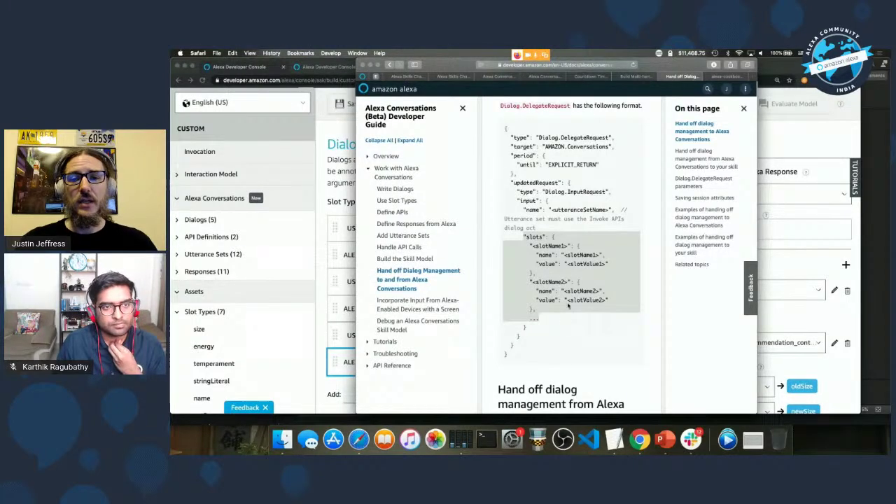
Switch back to Chrome and select the "I want a large family dog" request to check its utterance set and slot variables
{"action": "key", "text": "super+Tab"}
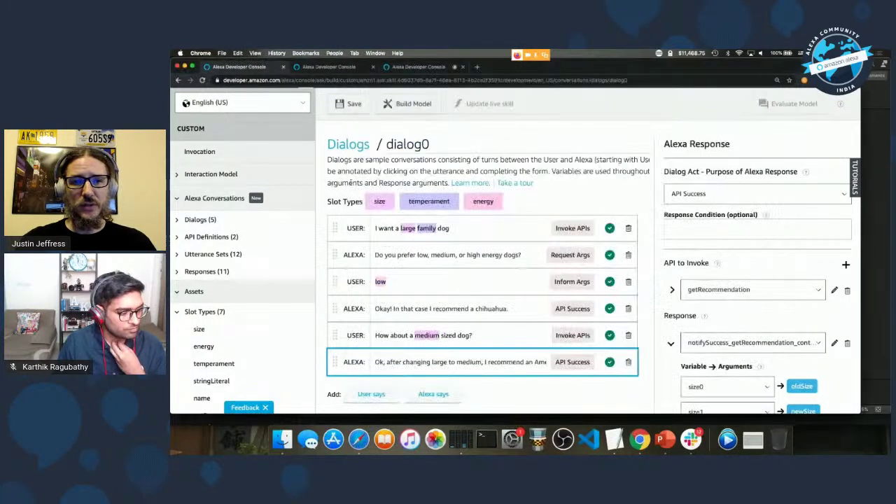
{"action": "scroll", "coordinate": [690, 277], "scroll_direction": "down", "scroll_amount": 2}
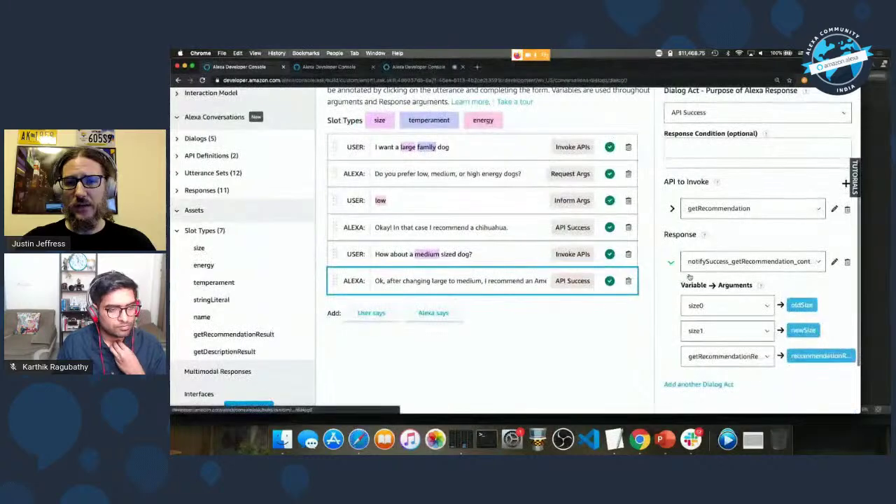
{"action": "scroll", "coordinate": [518, 224], "scroll_direction": "up", "scroll_amount": 1}
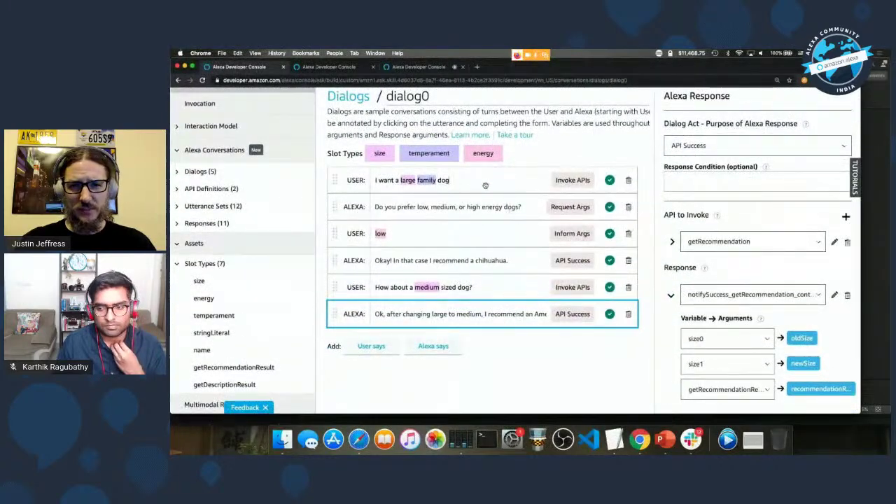
{"action": "left_click", "coordinate": [485, 184]}
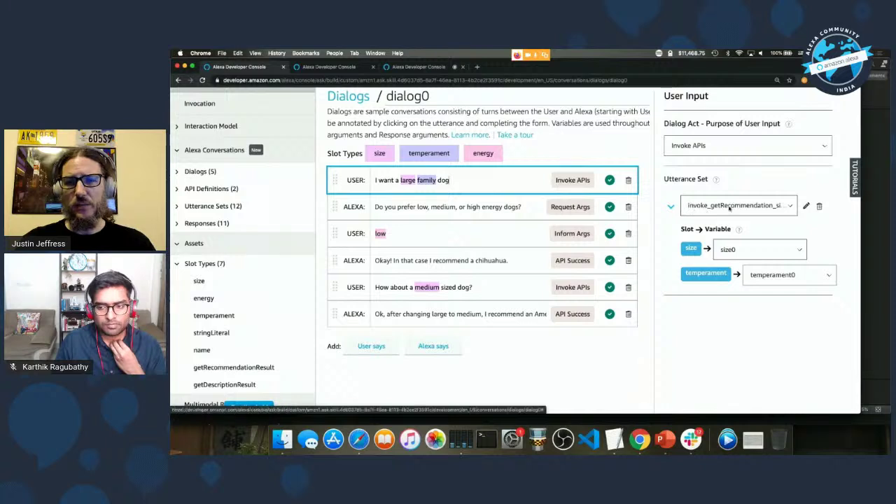
Check which utterance sets are available for the "I want a large family dog" request and its slot variables
{"action": "left_click", "coordinate": [737, 207]}
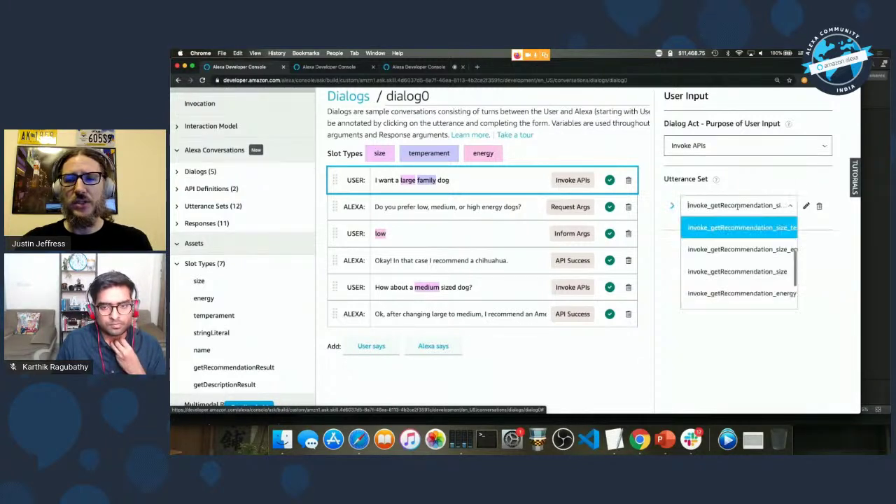
{"action": "left_click", "coordinate": [670, 206]}
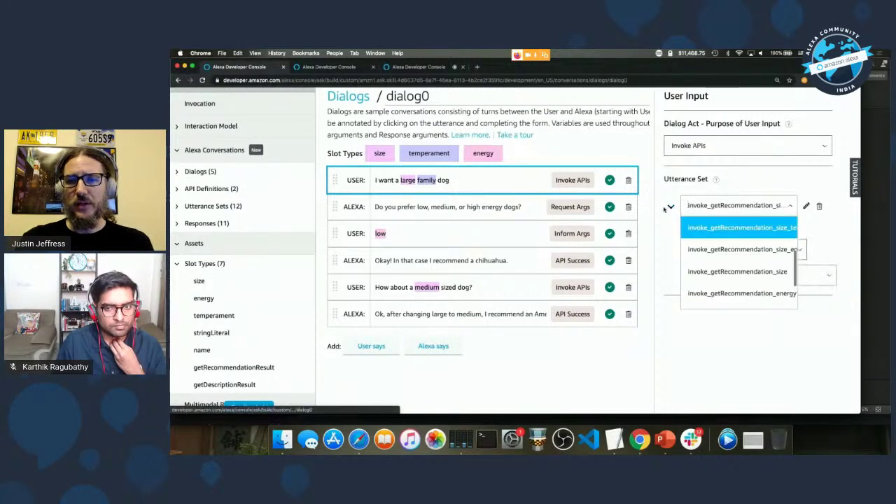
{"action": "left_click", "coordinate": [665, 210]}
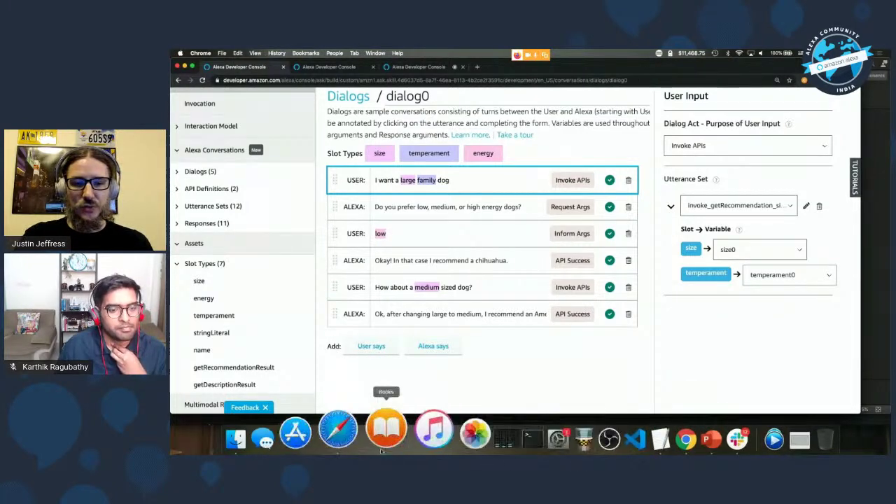
Switch to Safari to review the slots block of Dialog.DelegateRequest, and return to dialog0 in Chrome
{"action": "left_click", "coordinate": [357, 435]}
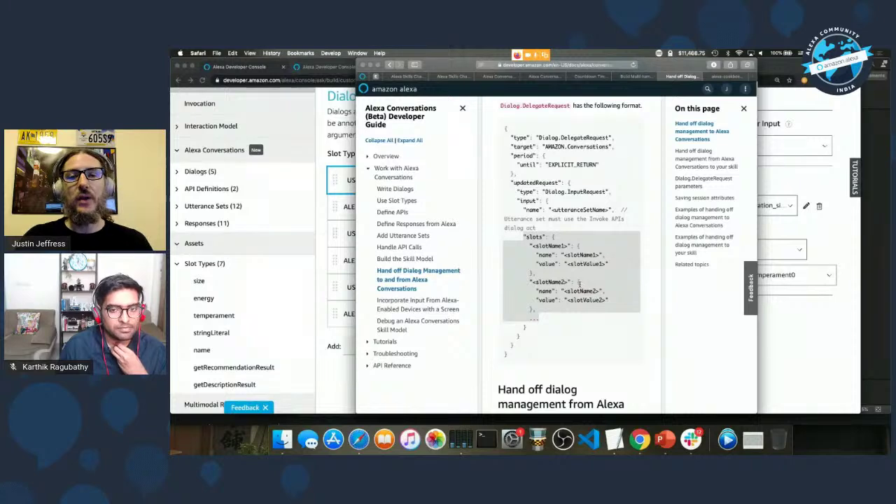
{"action": "key", "text": "super+Tab"}
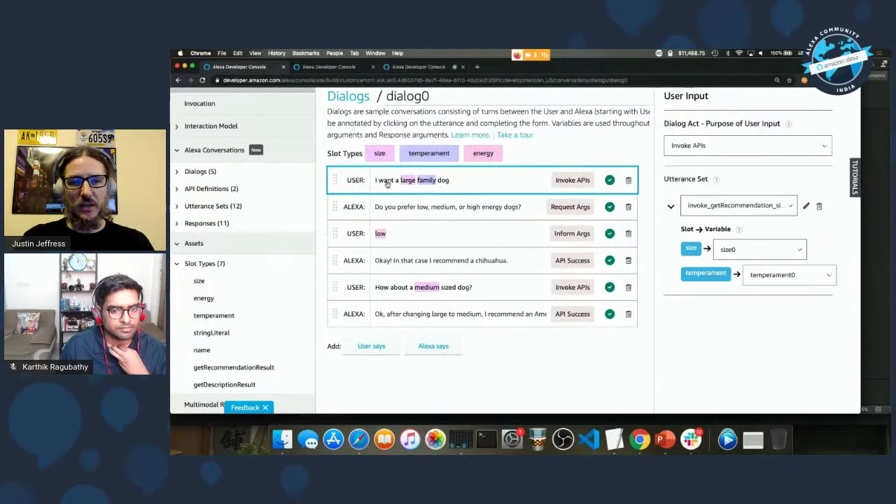
{"action": "scroll", "coordinate": [387, 185], "scroll_direction": "down", "scroll_amount": 1}
{"action": "scroll", "coordinate": [387, 186], "scroll_direction": "up", "scroll_amount": 2}
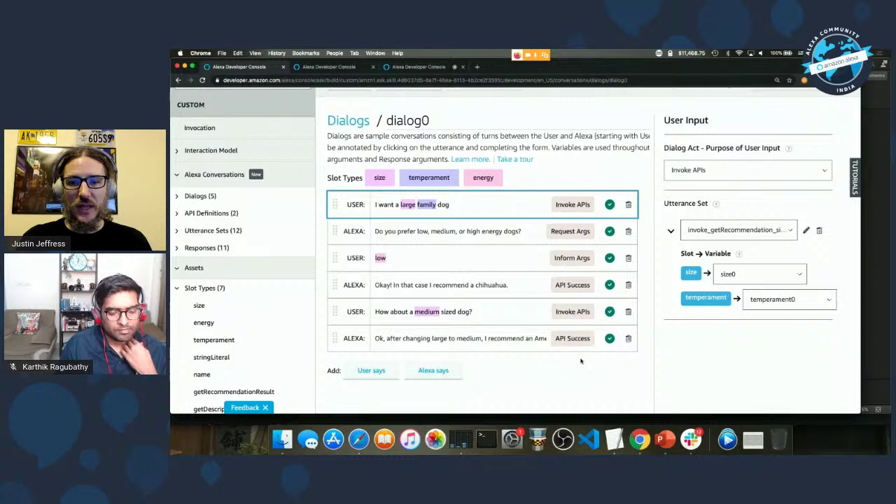
Recheck the Dialog.DelegateRequest format in Safari, and select the chihuahua recommendation turn of dialog0 in Chrome
{"action": "left_click", "coordinate": [360, 423]}
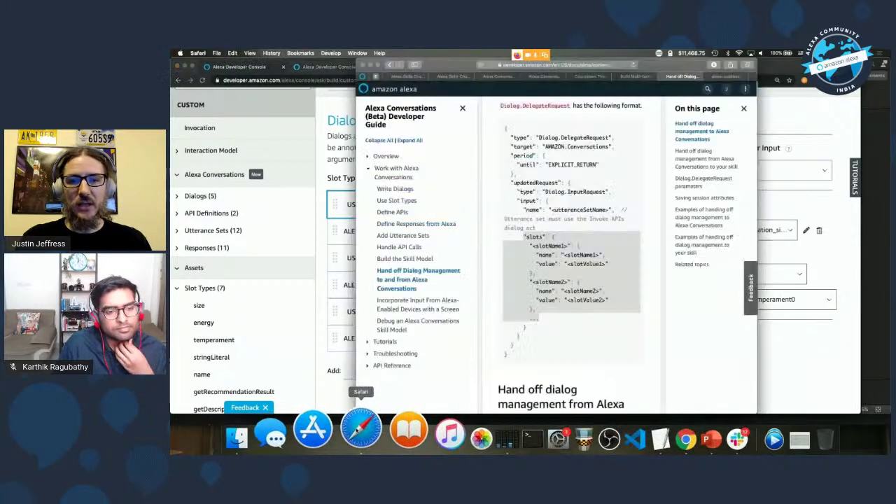
{"action": "left_click", "coordinate": [346, 203]}
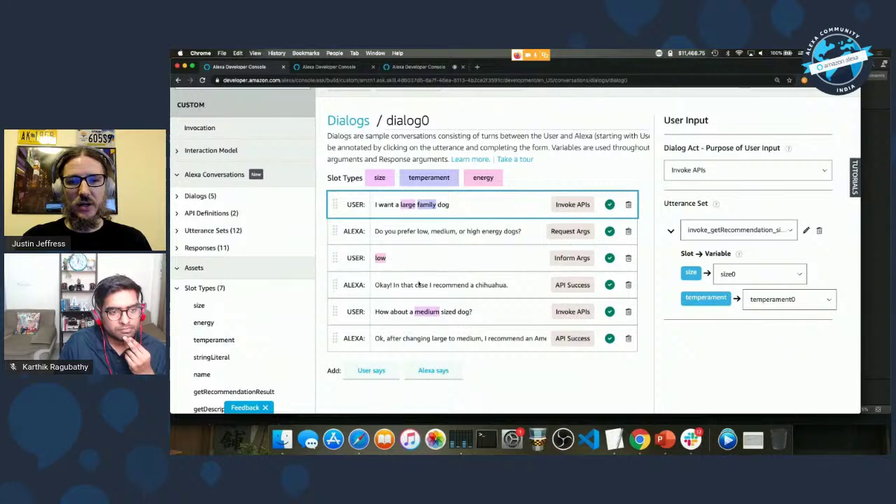
{"action": "left_click", "coordinate": [420, 290]}
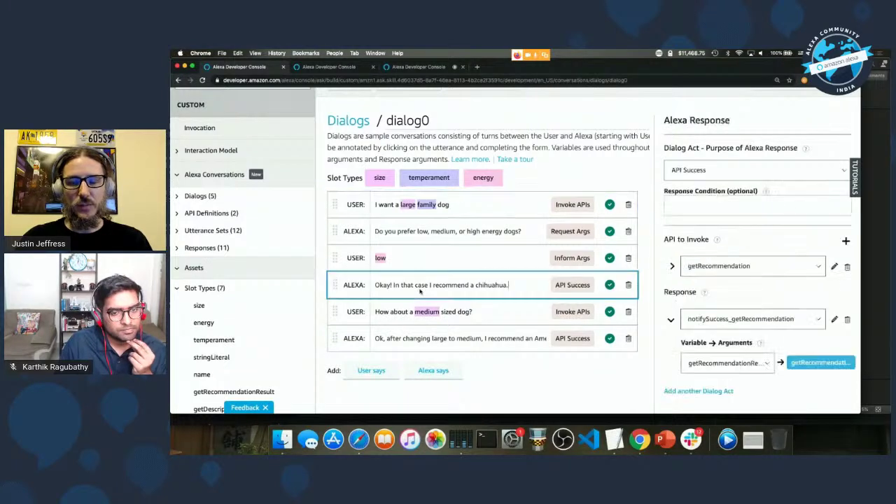
Switch to Safari and bring up the alexa-cookbook page with the pizza-reference-skill index.js code
{"action": "left_click", "coordinate": [357, 431]}
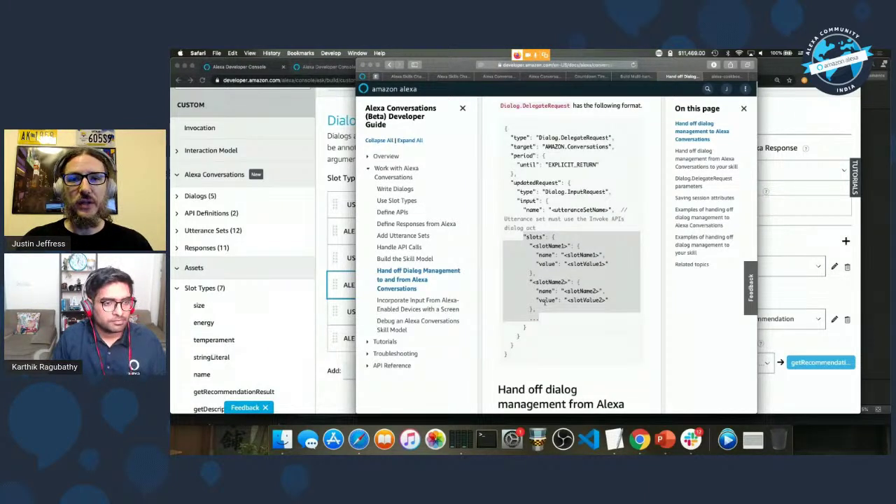
{"action": "left_click", "coordinate": [728, 76]}
{"action": "left_click", "coordinate": [583, 244]}
{"action": "scroll", "coordinate": [583, 244], "scroll_direction": "up", "scroll_amount": 10}
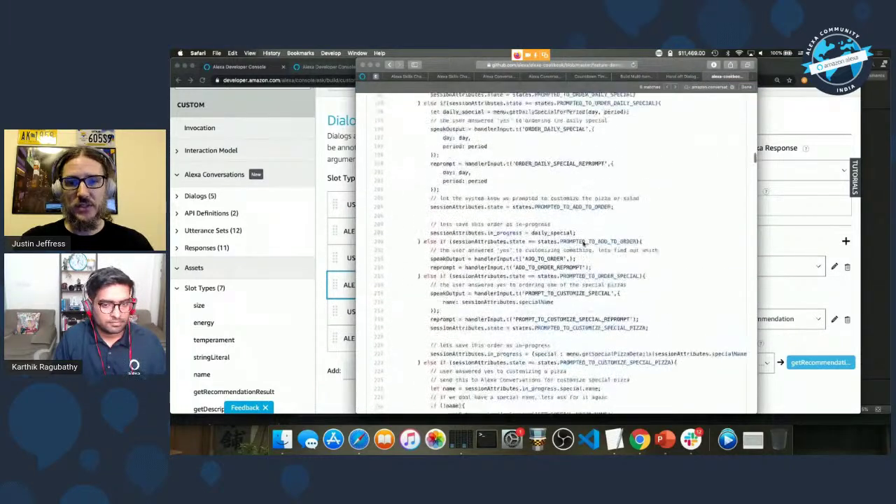
{"action": "scroll", "coordinate": [583, 244], "scroll_direction": "up", "scroll_amount": 2}
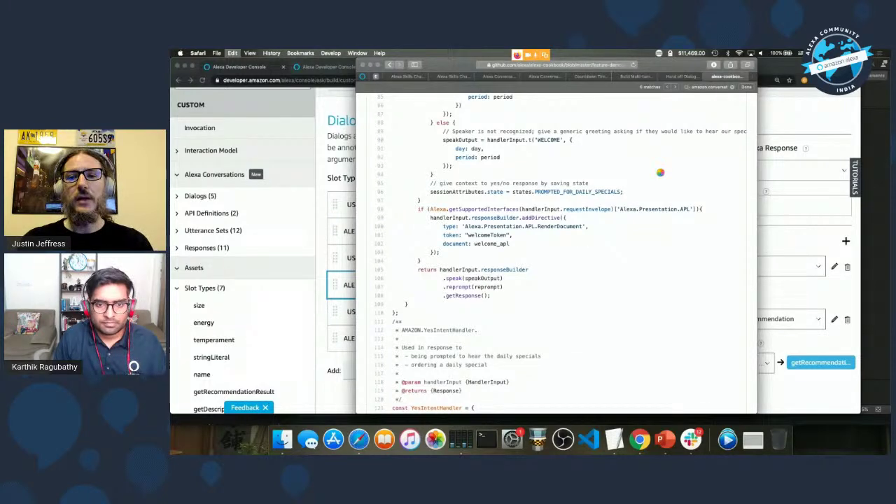
Search the index.js code for "progress"
{"action": "type", "text": "in"}
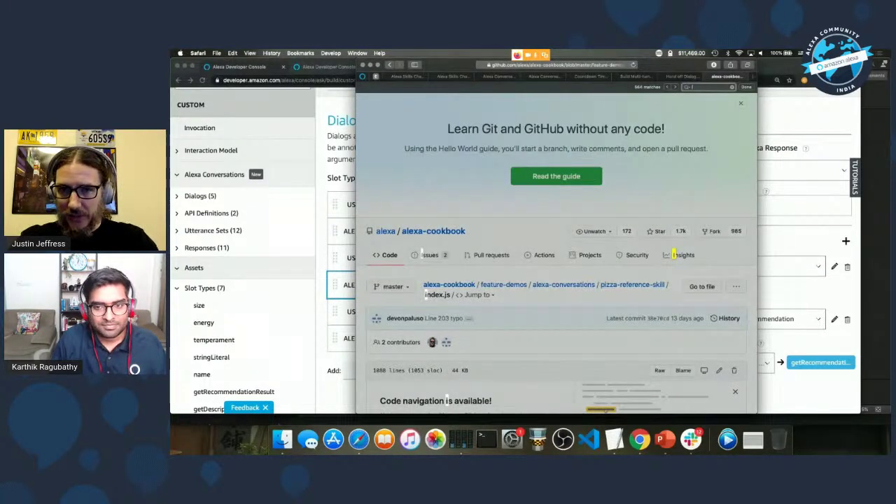
{"action": "type", "text": "ve"}
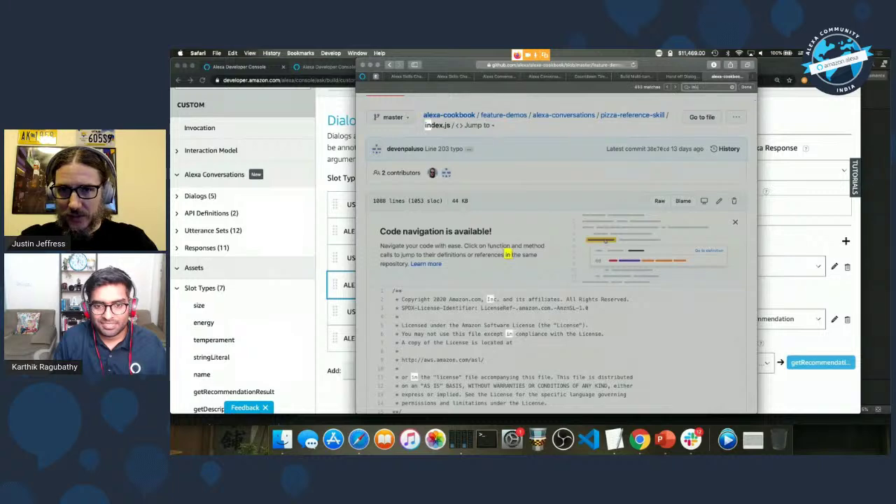
{"action": "key", "text": "BackSpace"}
{"action": "key", "text": "BackSpace"}
{"action": "key", "text": "BackSpace"}
{"action": "key", "text": "BackSpace"}
{"action": "type", "text": "piz"}
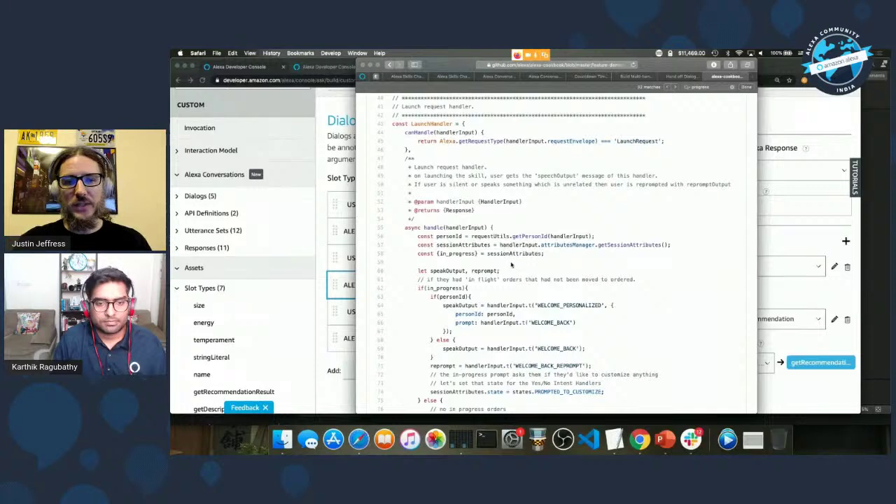
Examine how LaunchHandler uses the in_progress session attribute to handle orders that were not finished
{"action": "scroll", "coordinate": [534, 288], "scroll_direction": "down", "scroll_amount": 3}
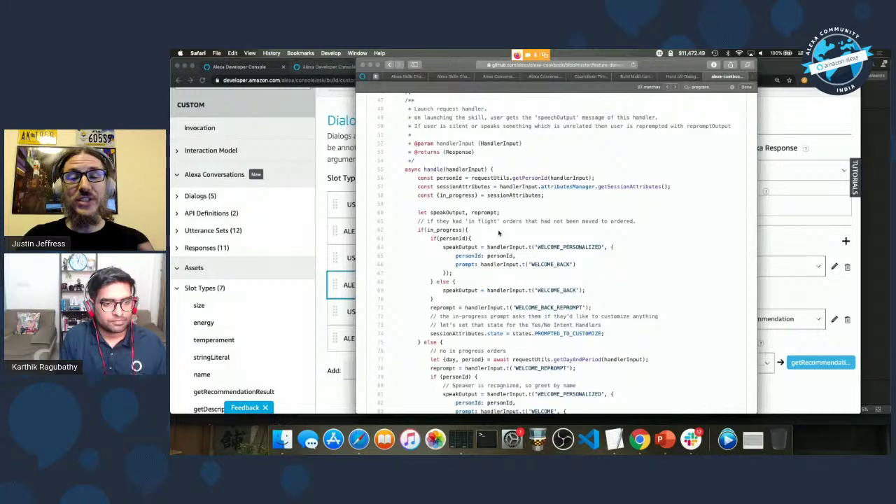
{"action": "scroll", "coordinate": [498, 234], "scroll_direction": "up", "scroll_amount": 3}
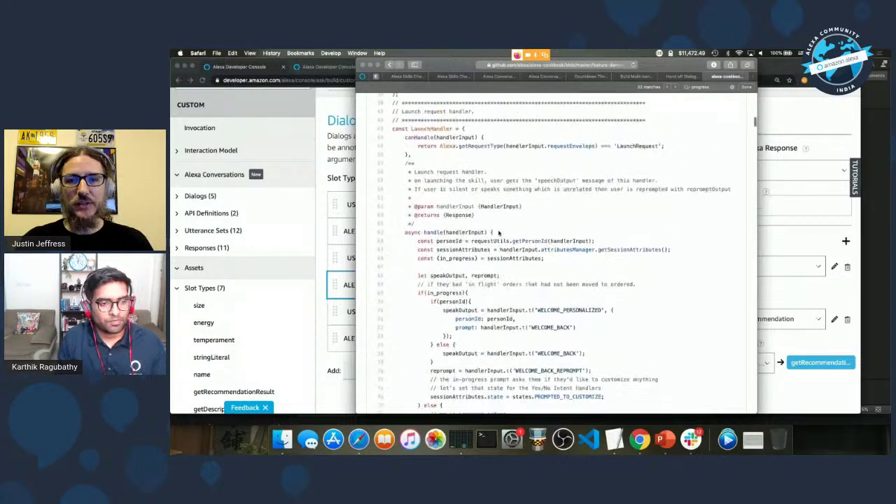
{"action": "scroll", "coordinate": [499, 232], "scroll_direction": "down", "scroll_amount": 2}
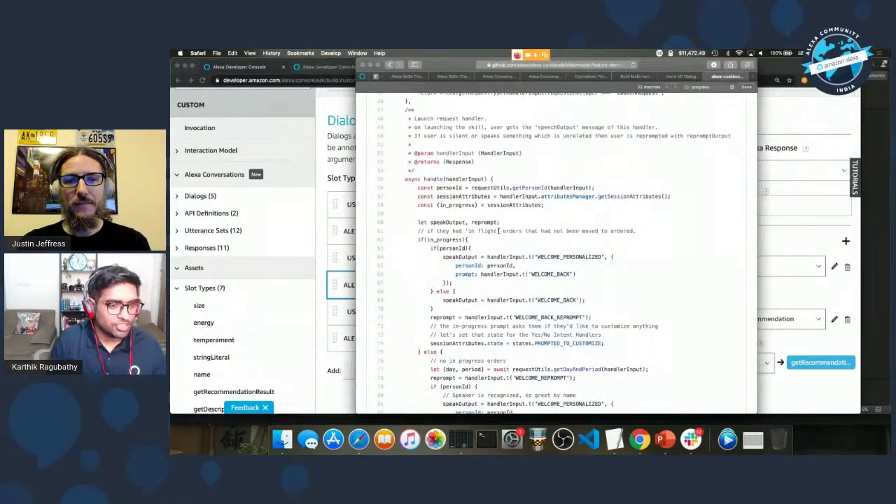
{"action": "scroll", "coordinate": [498, 230], "scroll_direction": "up", "scroll_amount": 3}
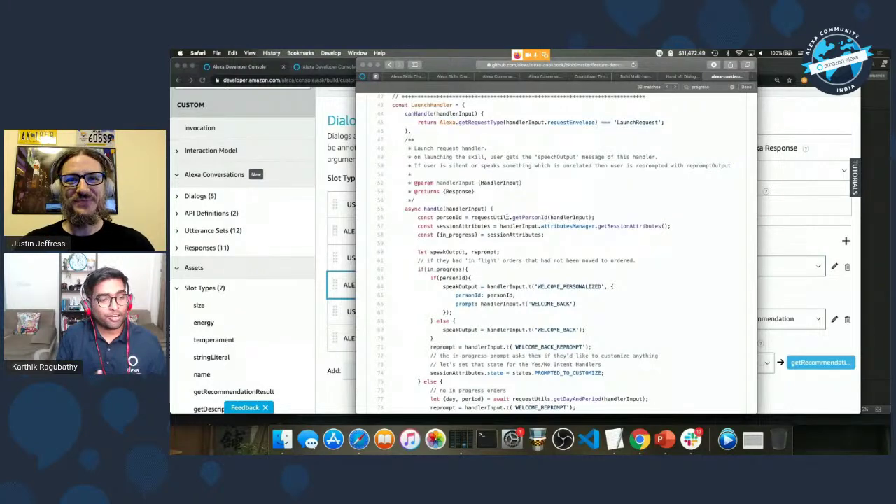
Switch back to Chrome and open the notifySuccess_getDescription response of the Pet Match skill
{"action": "left_click", "coordinate": [339, 148]}
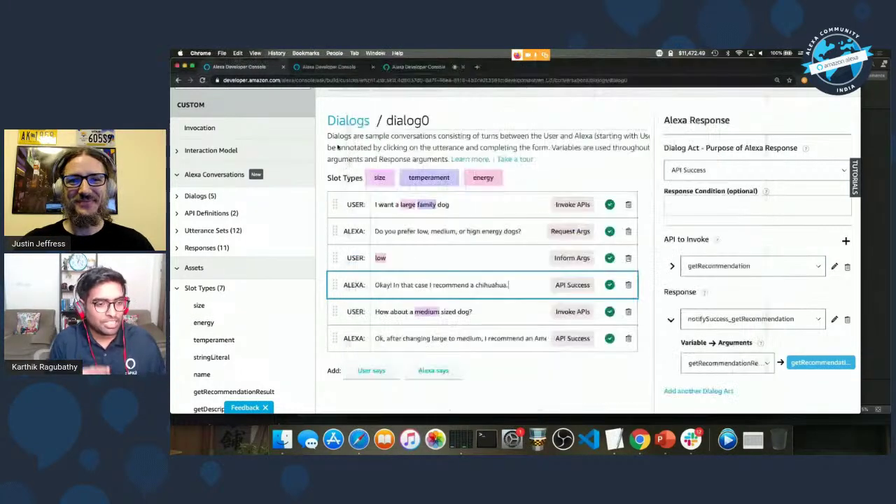
{"action": "scroll", "coordinate": [523, 161], "scroll_direction": "up", "scroll_amount": 2}
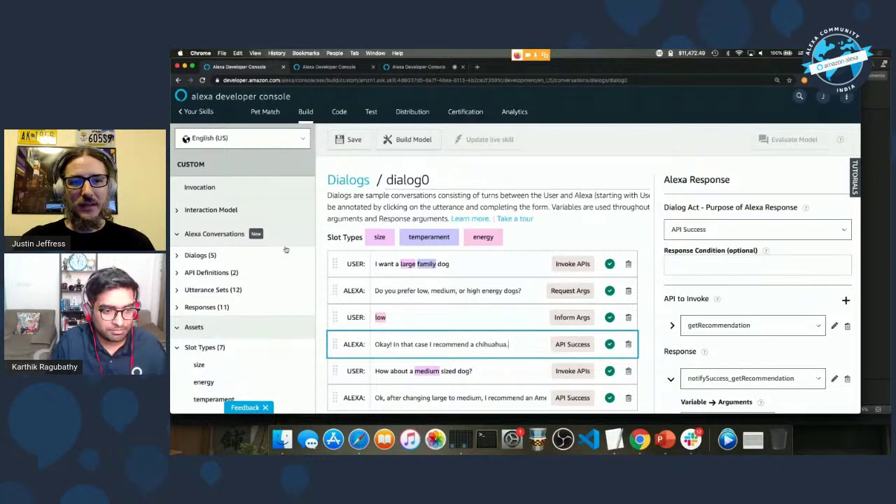
{"action": "scroll", "coordinate": [298, 296], "scroll_direction": "down", "scroll_amount": 3}
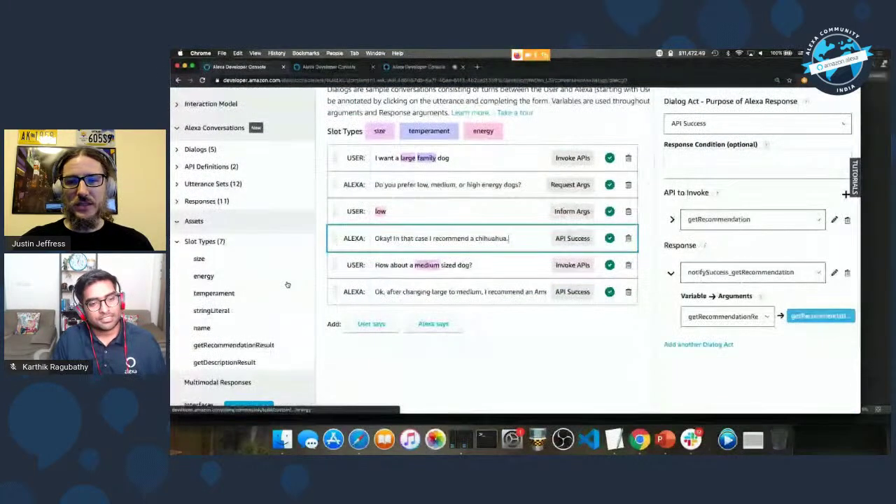
{"action": "scroll", "coordinate": [278, 254], "scroll_direction": "down", "scroll_amount": 1}
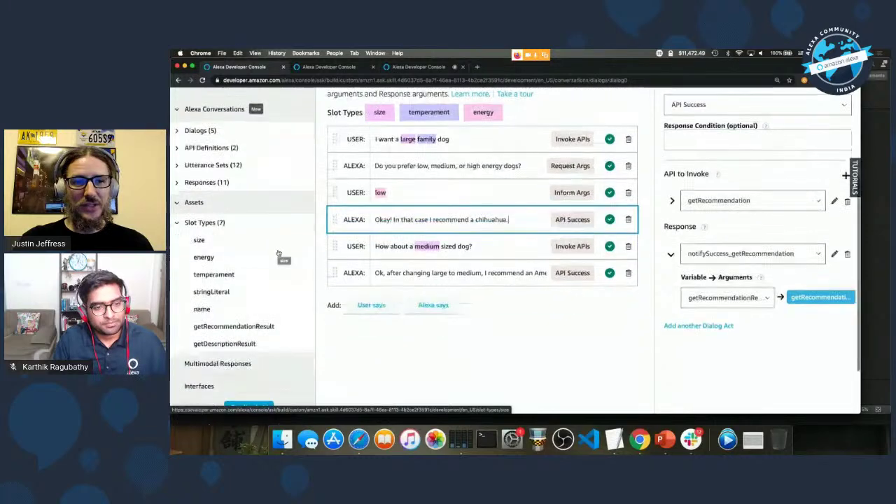
{"action": "scroll", "coordinate": [278, 254], "scroll_direction": "down", "scroll_amount": 2}
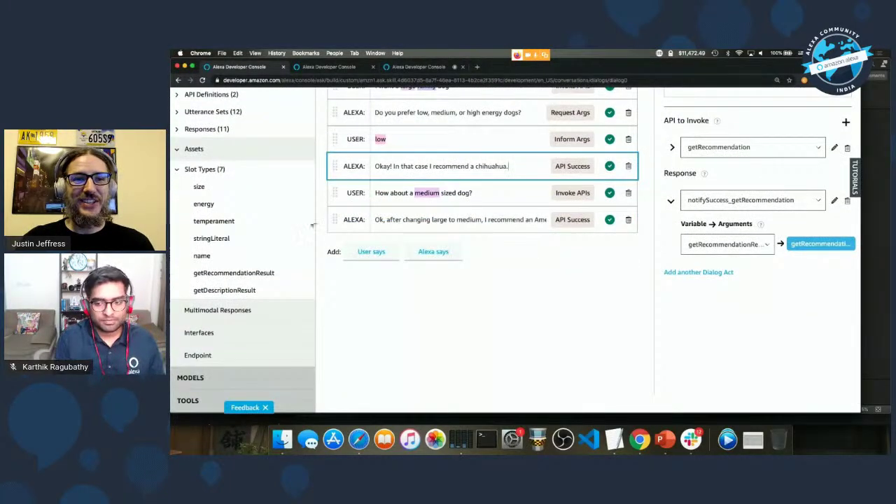
{"action": "scroll", "coordinate": [210, 259], "scroll_direction": "up", "scroll_amount": 5}
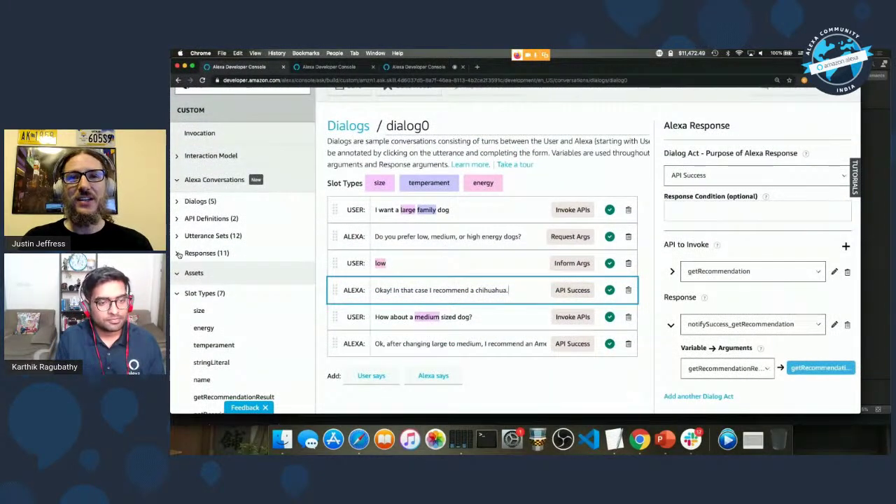
{"action": "left_click", "coordinate": [178, 237]}
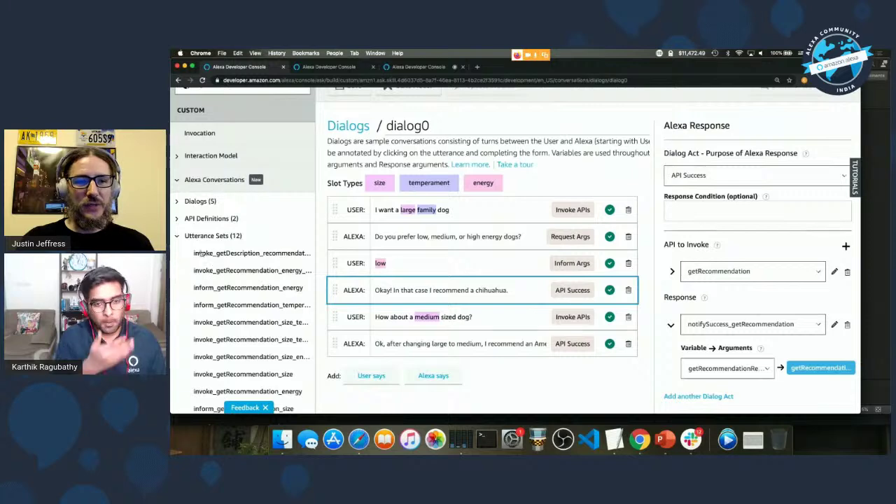
{"action": "left_click", "coordinate": [178, 239]}
{"action": "left_click", "coordinate": [178, 253]}
{"action": "scroll", "coordinate": [248, 283], "scroll_direction": "down", "scroll_amount": 3}
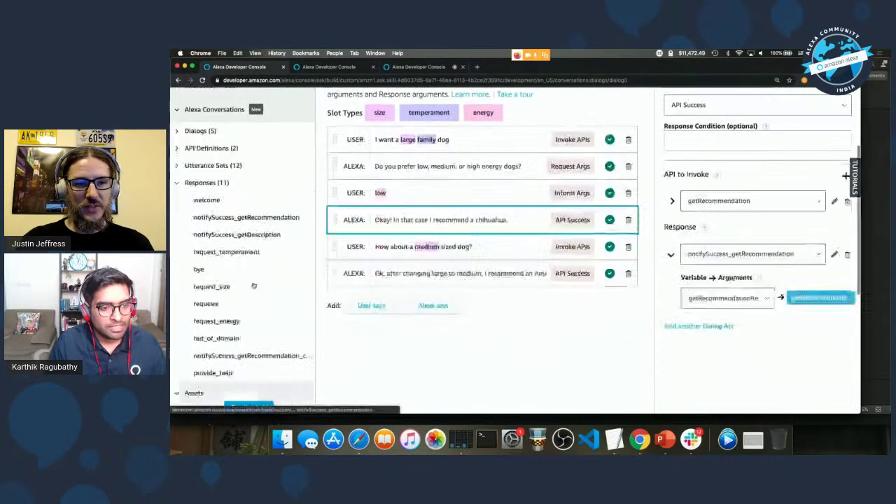
{"action": "left_click", "coordinate": [213, 231]}
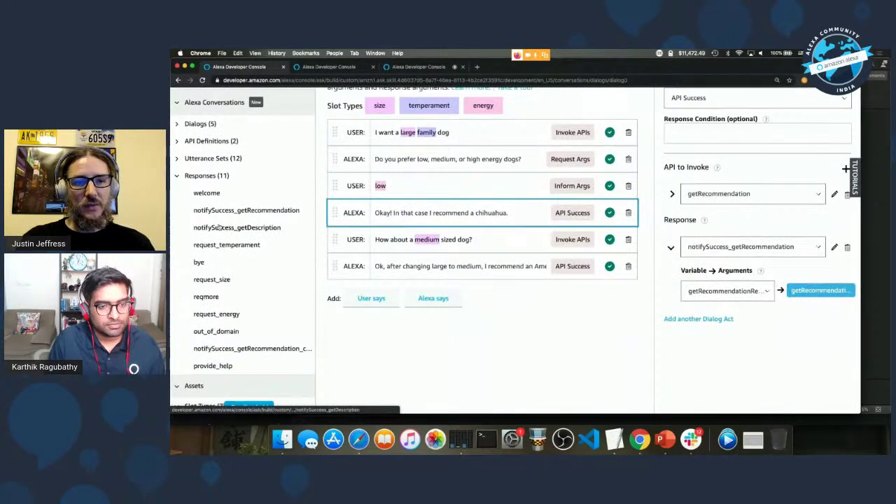
Examine the notifySuccess_getDescription response's audio prompt, its description argument and the available visual response options
{"action": "scroll", "coordinate": [417, 210], "scroll_direction": "up", "scroll_amount": 3}
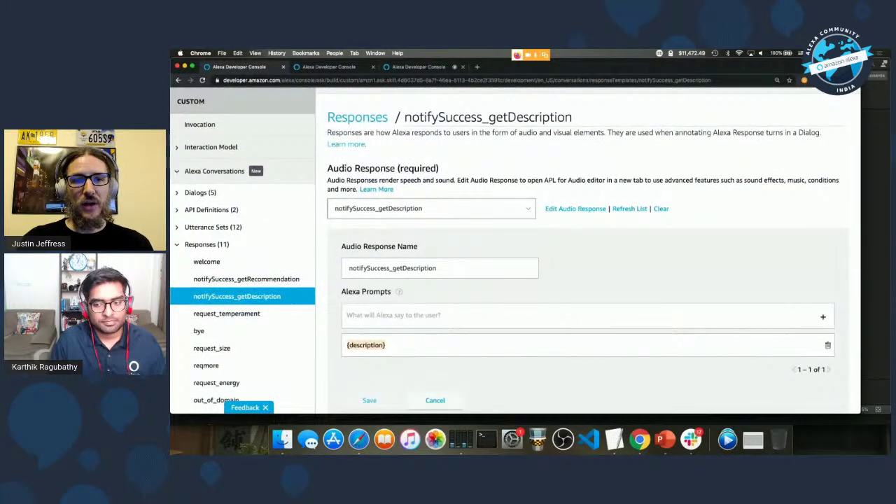
{"action": "scroll", "coordinate": [409, 196], "scroll_direction": "down", "scroll_amount": 2}
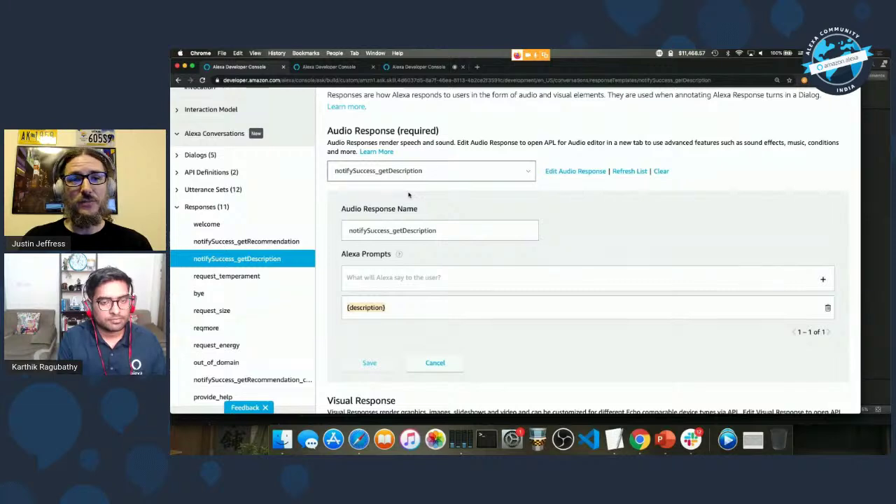
{"action": "scroll", "coordinate": [409, 196], "scroll_direction": "down", "scroll_amount": 10}
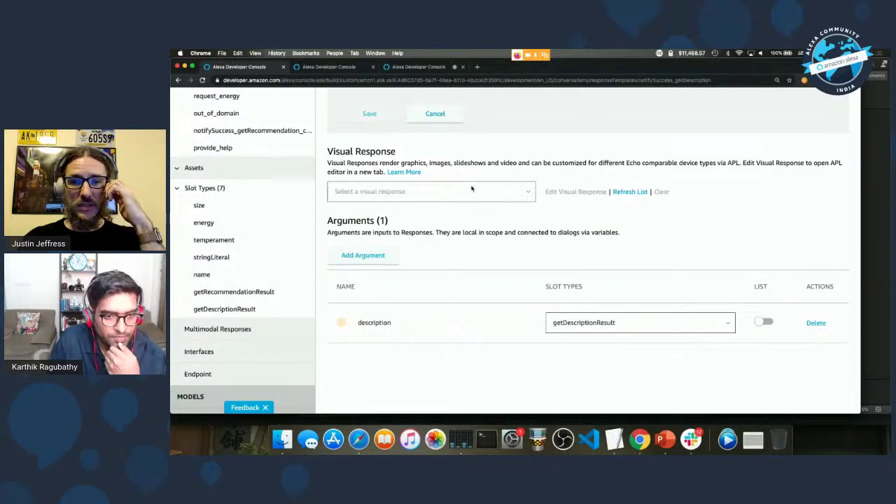
{"action": "left_click", "coordinate": [393, 195]}
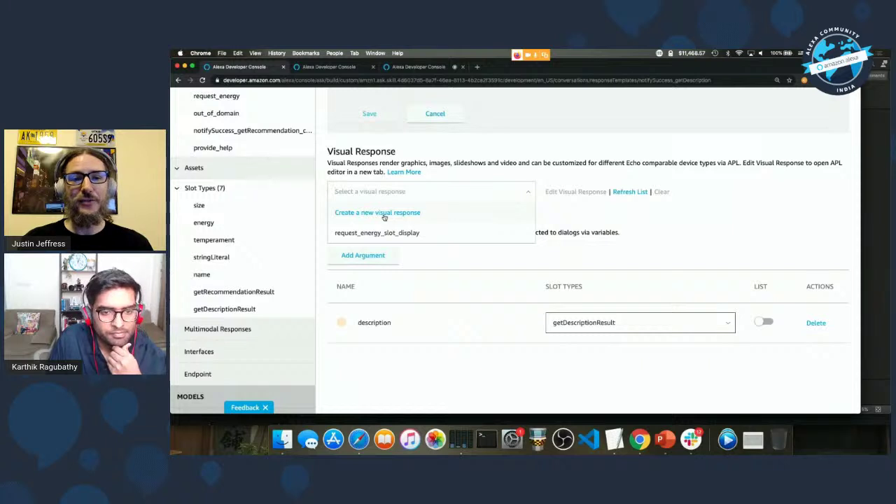
{"action": "left_click", "coordinate": [466, 170]}
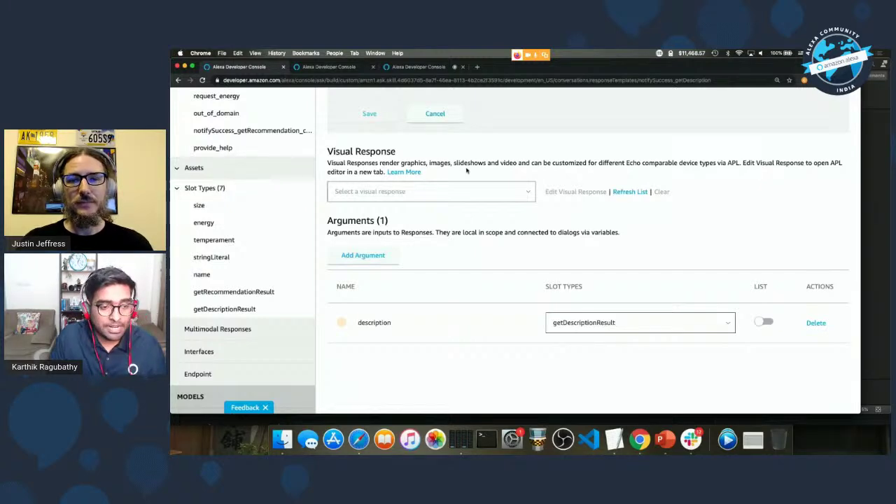
{"action": "scroll", "coordinate": [466, 170], "scroll_direction": "up", "scroll_amount": 5}
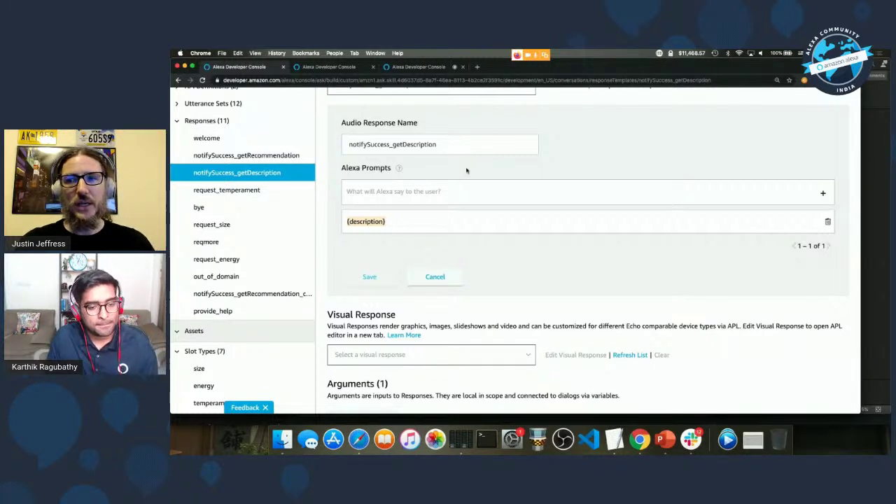
{"action": "scroll", "coordinate": [466, 170], "scroll_direction": "up", "scroll_amount": 2}
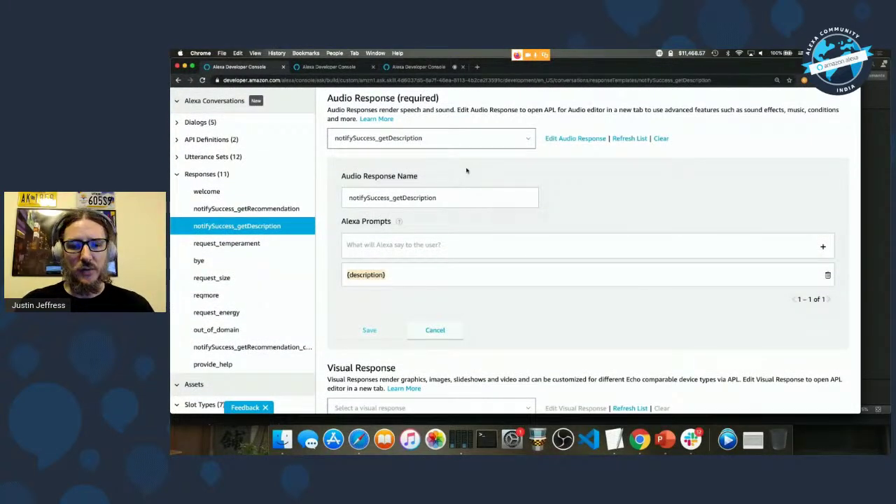
Switch to Safari and open the Alexa Conversations registration page with the live video series introduction
{"action": "left_click", "coordinate": [364, 428]}
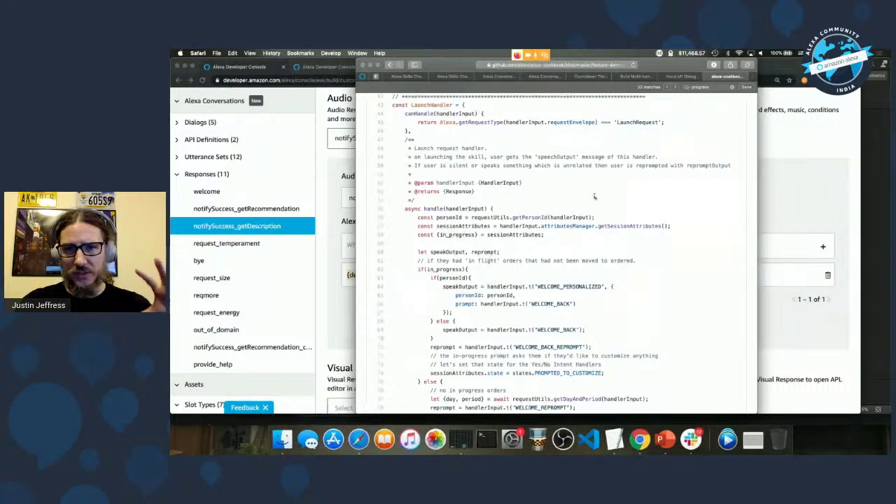
{"action": "left_click", "coordinate": [678, 77]}
{"action": "left_click", "coordinate": [634, 76]}
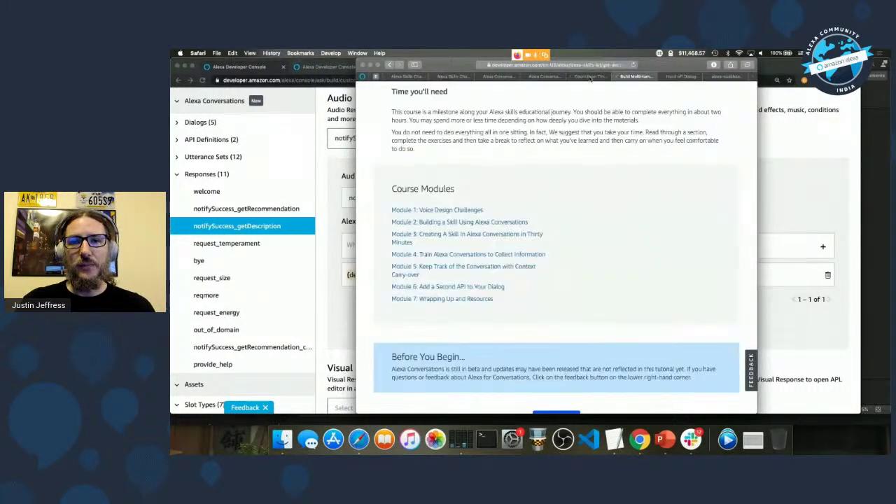
{"action": "left_click", "coordinate": [586, 76]}
{"action": "left_click", "coordinate": [546, 76]}
{"action": "scroll", "coordinate": [531, 235], "scroll_direction": "up", "scroll_amount": 10}
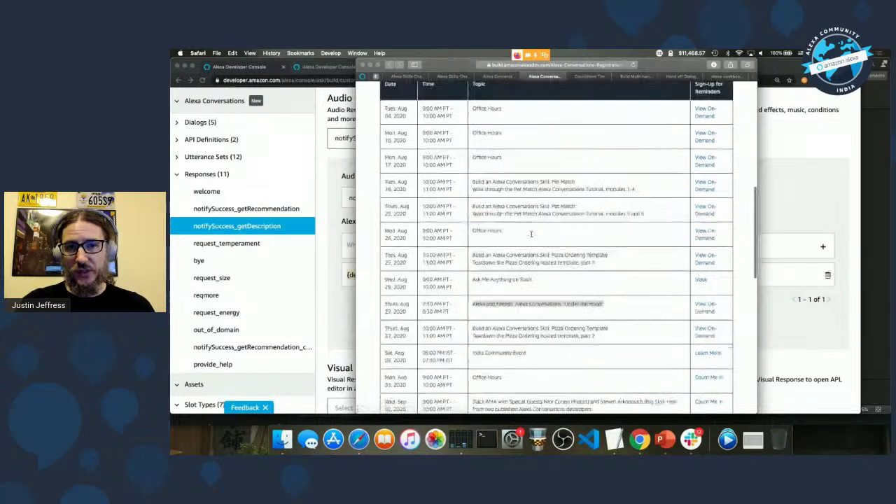
{"action": "scroll", "coordinate": [531, 235], "scroll_direction": "up", "scroll_amount": 5}
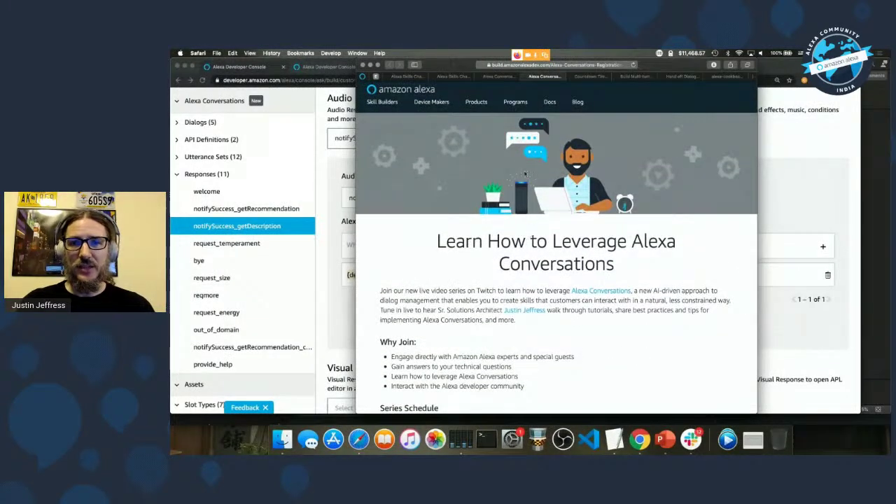
Examine the Series Schedule for the Pet Match tutorial, Pizza Ordering template and "Under the Hood" sessions
{"action": "scroll", "coordinate": [523, 161], "scroll_direction": "down", "scroll_amount": 7}
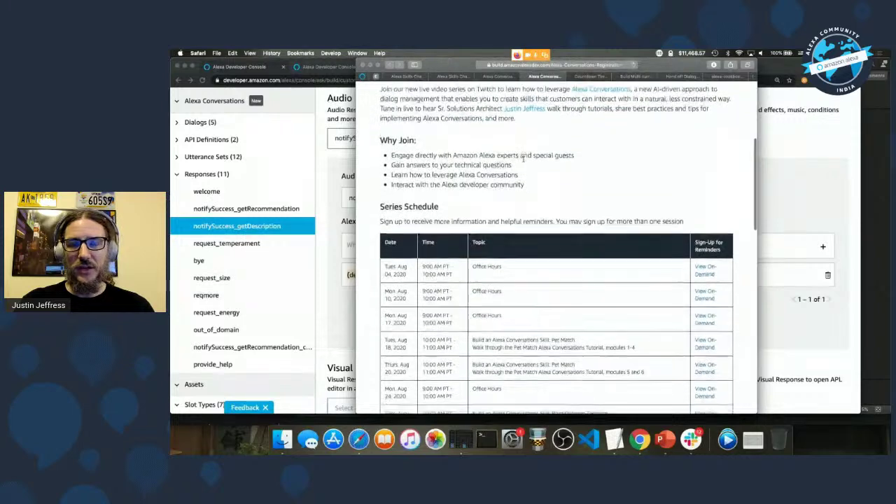
{"action": "scroll", "coordinate": [524, 161], "scroll_direction": "down", "scroll_amount": 3}
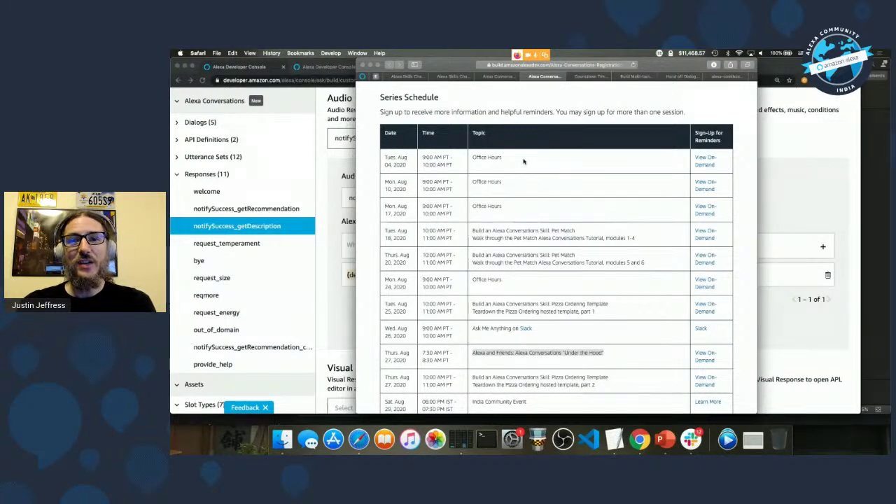
{"action": "scroll", "coordinate": [568, 189], "scroll_direction": "down", "scroll_amount": 4}
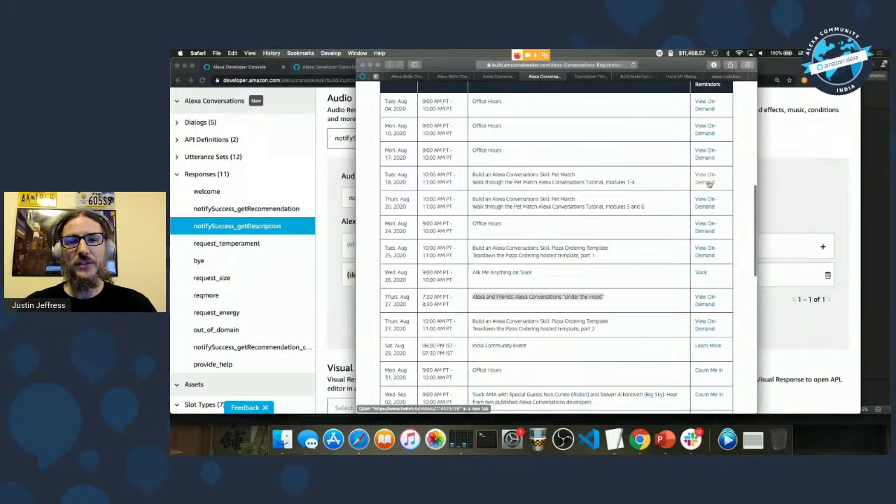
{"action": "scroll", "coordinate": [595, 176], "scroll_direction": "down", "scroll_amount": 2}
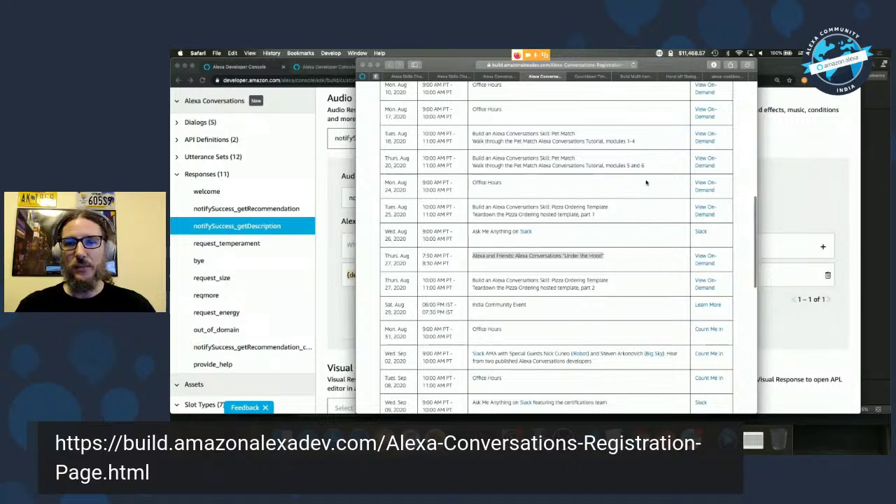
{"action": "scroll", "coordinate": [645, 156], "scroll_direction": "down", "scroll_amount": 3}
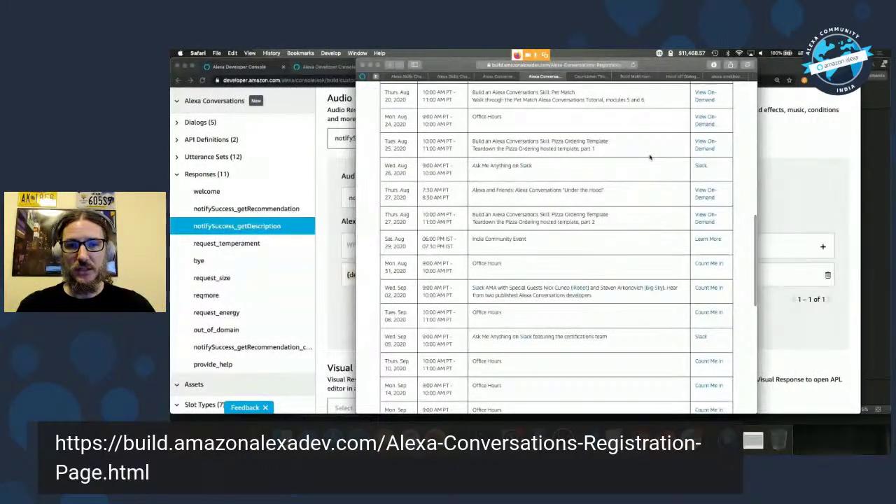
{"action": "scroll", "coordinate": [650, 157], "scroll_direction": "up", "scroll_amount": 1}
{"action": "left_click_drag", "start_coordinate": [616, 168], "coordinate": [469, 152]}
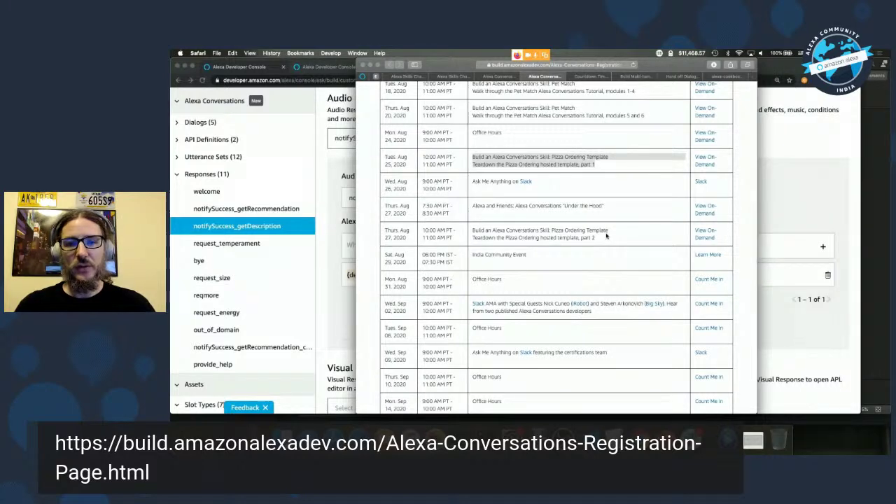
{"action": "scroll", "coordinate": [606, 236], "scroll_direction": "up", "scroll_amount": 2}
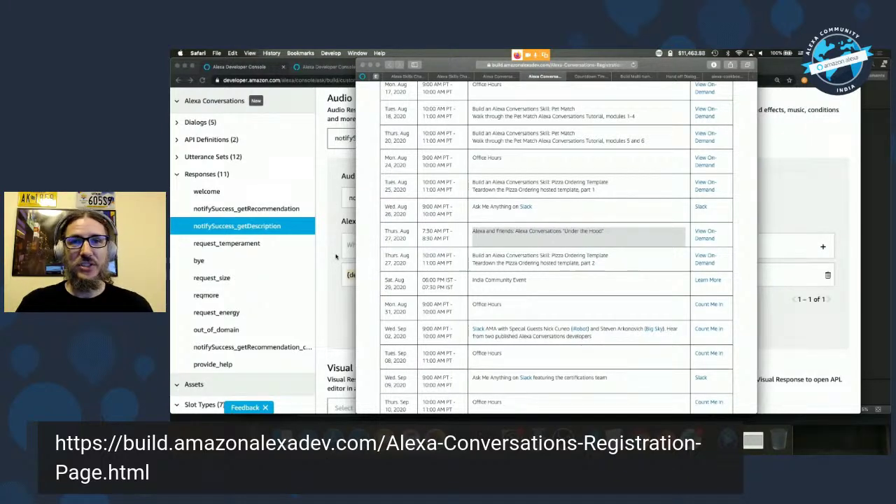
Switch back to Chrome and review the audio prompt of the notifySuccess_getRecommendation response
{"action": "left_click", "coordinate": [336, 257]}
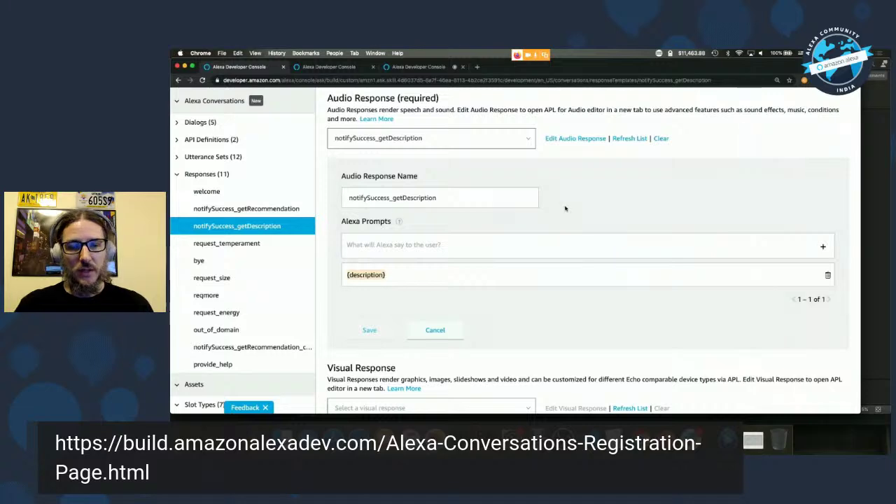
{"action": "scroll", "coordinate": [564, 208], "scroll_direction": "down", "scroll_amount": 5}
{"action": "scroll", "coordinate": [565, 208], "scroll_direction": "up", "scroll_amount": 5}
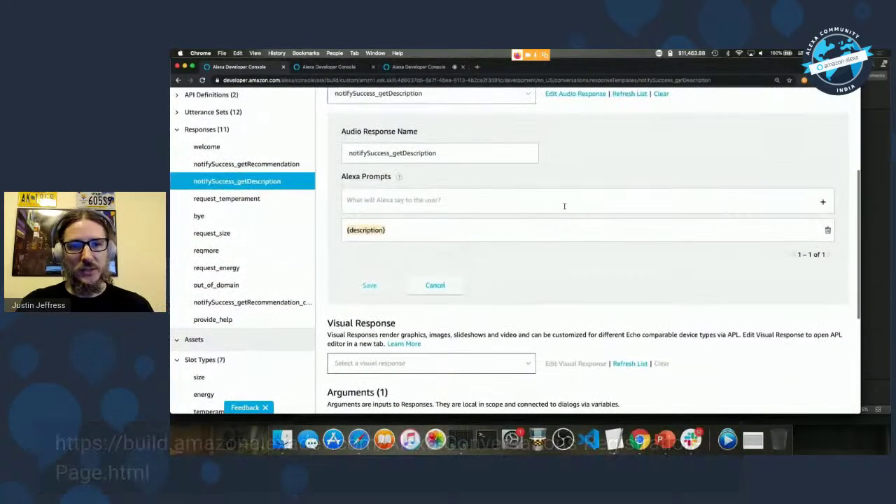
{"action": "scroll", "coordinate": [497, 220], "scroll_direction": "up", "scroll_amount": 1}
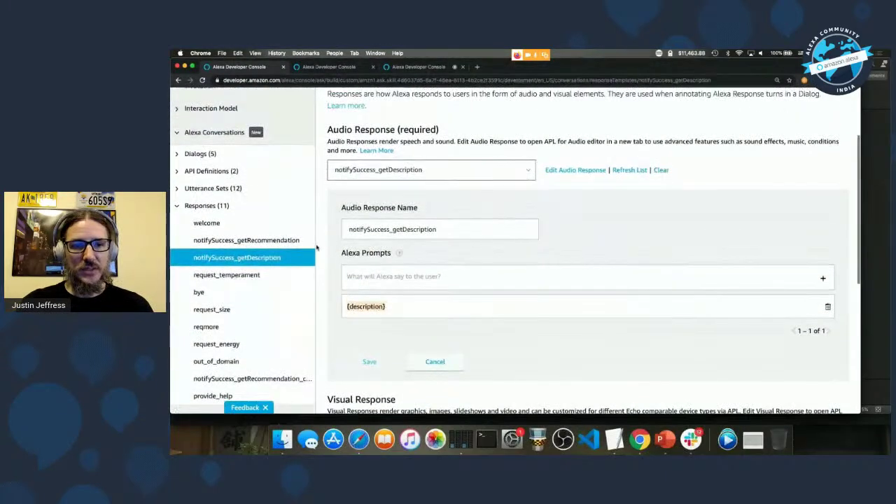
{"action": "left_click", "coordinate": [257, 241]}
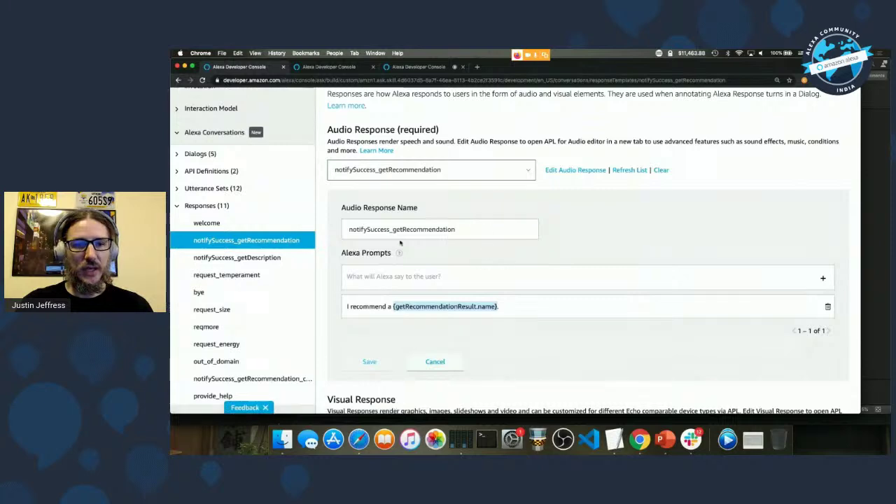
{"action": "scroll", "coordinate": [400, 239], "scroll_direction": "down", "scroll_amount": 1}
{"action": "scroll", "coordinate": [399, 239], "scroll_direction": "up", "scroll_amount": 1}
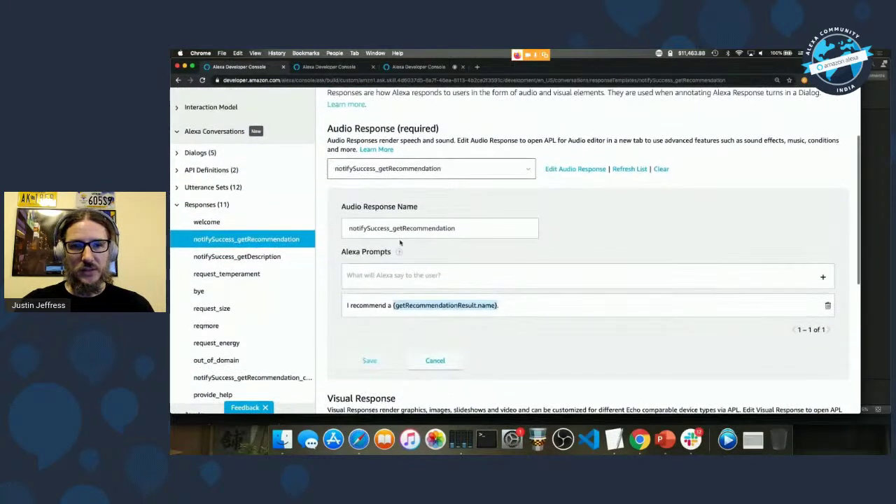
Open the welcome response and review its AlexaConversationsWelcome audio response and Alexa prompts
{"action": "left_click", "coordinate": [214, 222]}
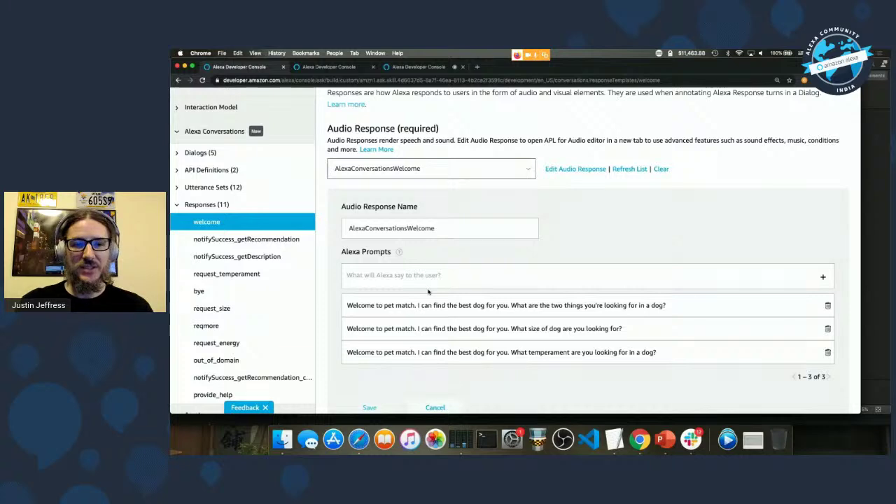
{"action": "scroll", "coordinate": [529, 257], "scroll_direction": "up", "scroll_amount": 3}
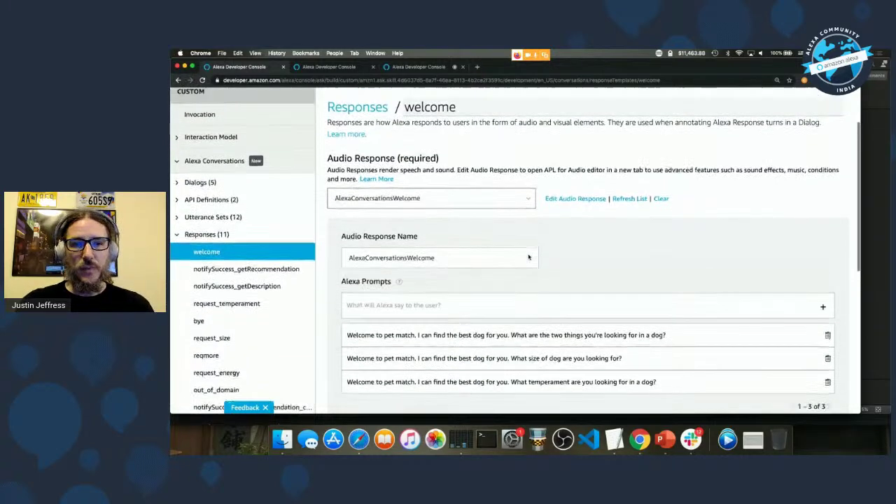
{"action": "scroll", "coordinate": [529, 257], "scroll_direction": "down", "scroll_amount": 2}
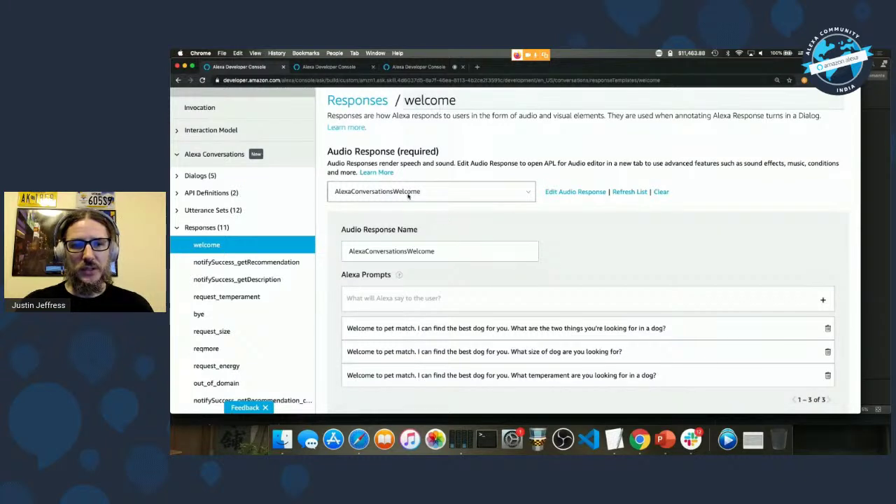
{"action": "scroll", "coordinate": [389, 198], "scroll_direction": "down", "scroll_amount": 1}
{"action": "scroll", "coordinate": [389, 198], "scroll_direction": "down", "scroll_amount": 2}
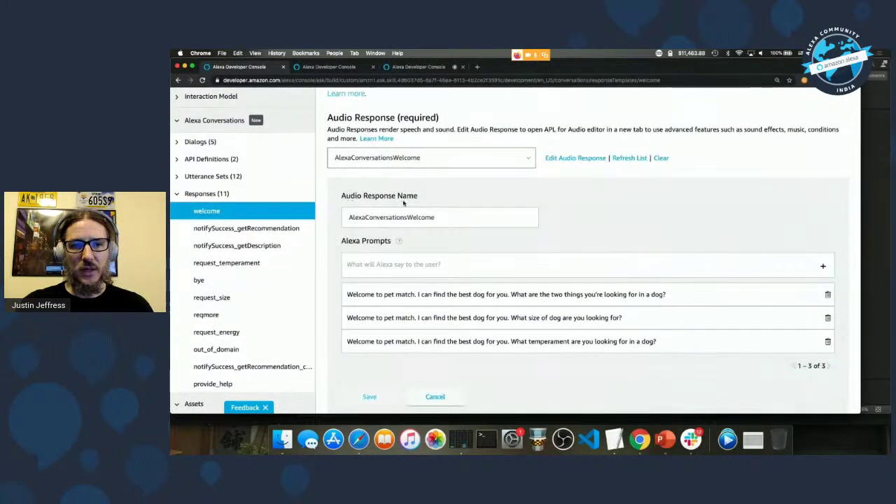
{"action": "scroll", "coordinate": [409, 238], "scroll_direction": "down", "scroll_amount": 3}
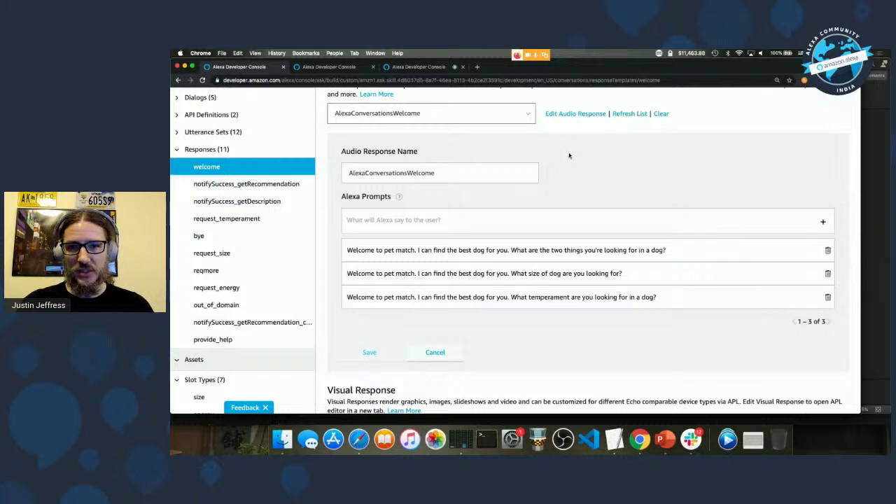
Open AlexaConversationsWelcome in the APL for Audio editor and examine its APLA type, Selector component, randomItem strategy and Speech items
{"action": "left_click", "coordinate": [572, 114]}
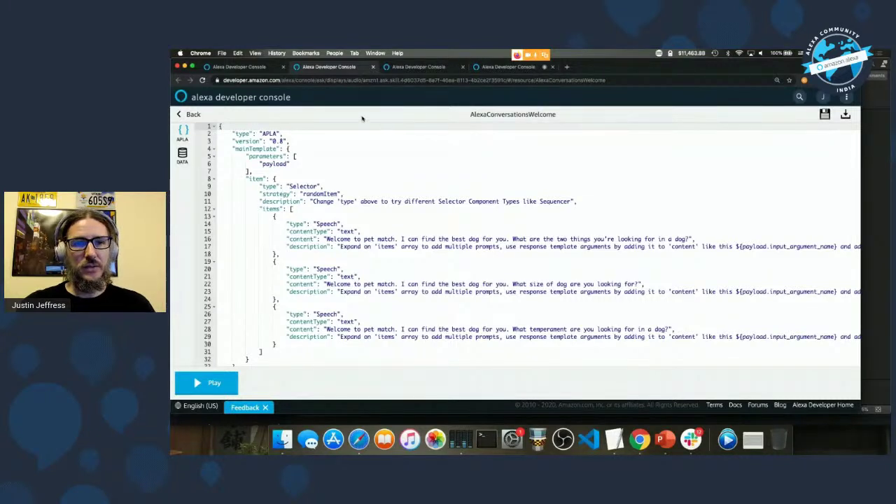
{"action": "double_click", "coordinate": [269, 133]}
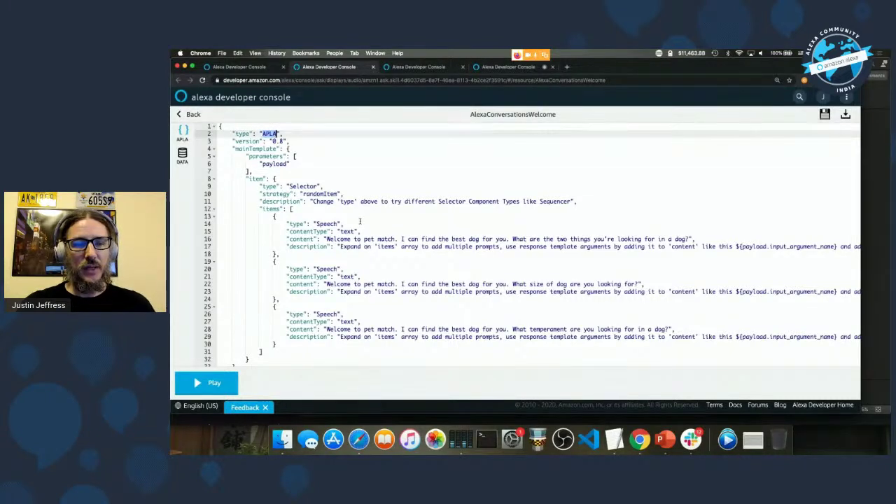
{"action": "left_click", "coordinate": [283, 193]}
{"action": "scroll", "coordinate": [283, 189], "scroll_direction": "down", "scroll_amount": 1}
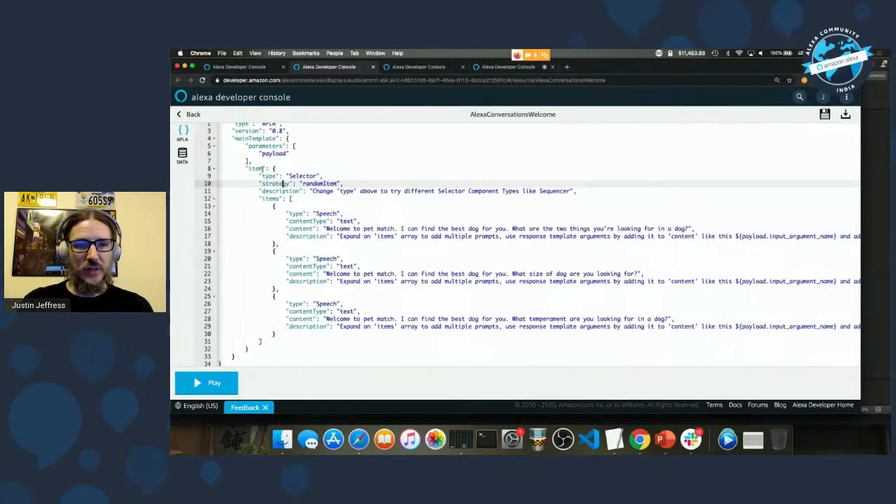
{"action": "double_click", "coordinate": [301, 175]}
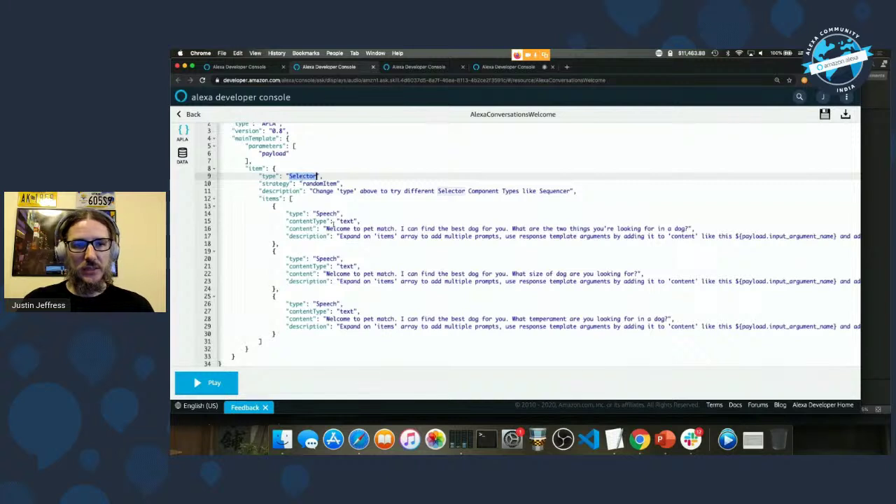
{"action": "double_click", "coordinate": [336, 183]}
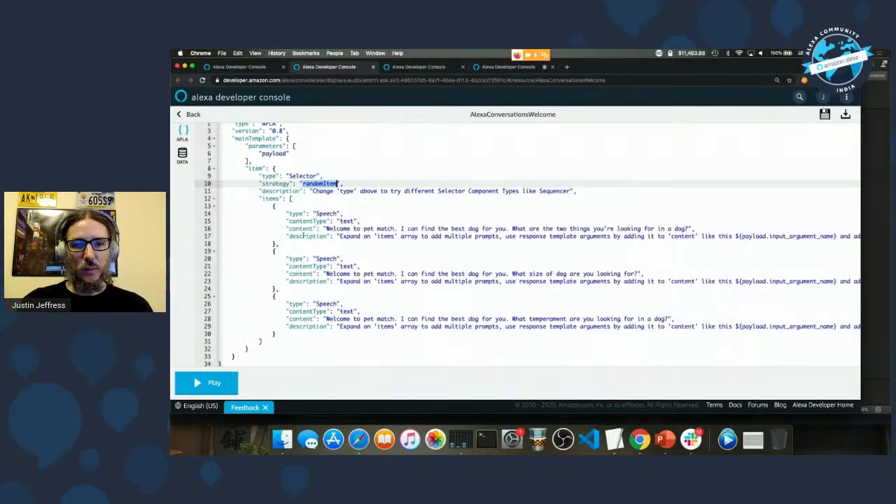
{"action": "left_click_drag", "start_coordinate": [276, 334], "coordinate": [229, 206]}
{"action": "left_click", "coordinate": [275, 250]}
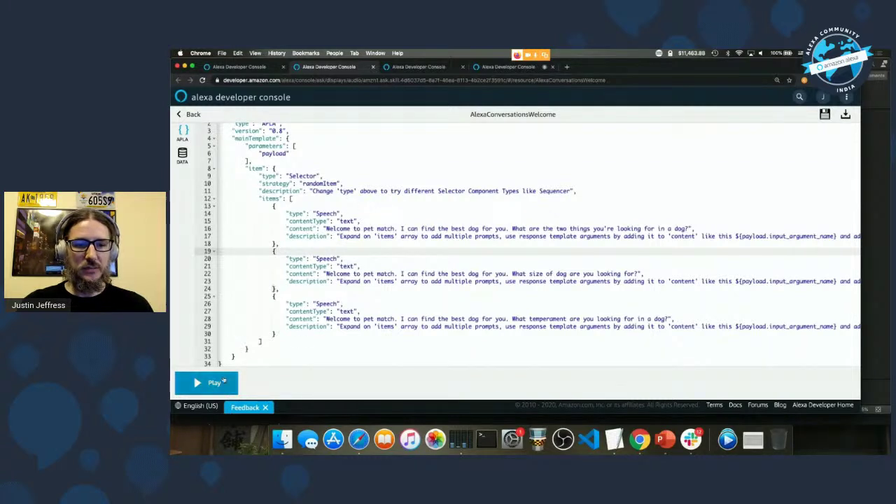
Raise the volume and preview the AlexaConversationsWelcome audio twice to hear the random prompt selection
{"action": "key", "text": "XF86AudioRaiseVolume"}
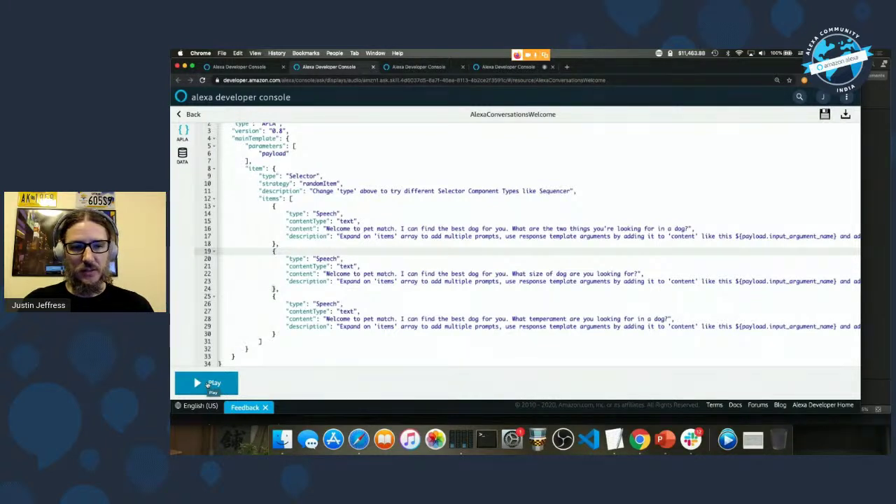
{"action": "left_click", "coordinate": [208, 385]}
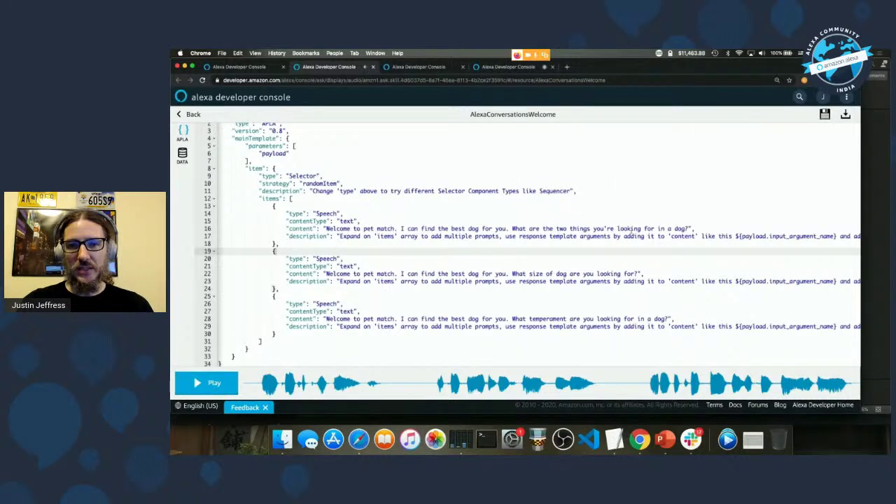
{"action": "left_click", "coordinate": [215, 384]}
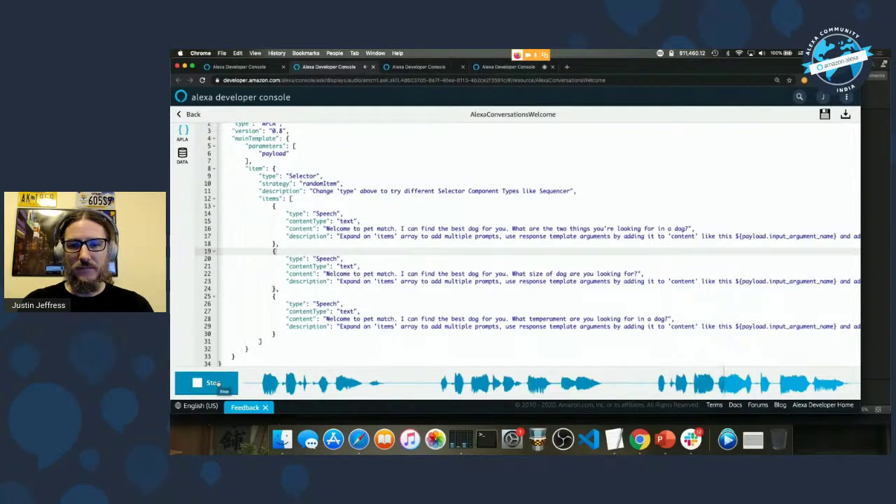
Highlight the temperament prompt's content line in the APLA code, and go back to the welcome response
{"action": "double_click", "coordinate": [531, 318]}
{"action": "left_click", "coordinate": [532, 319]}
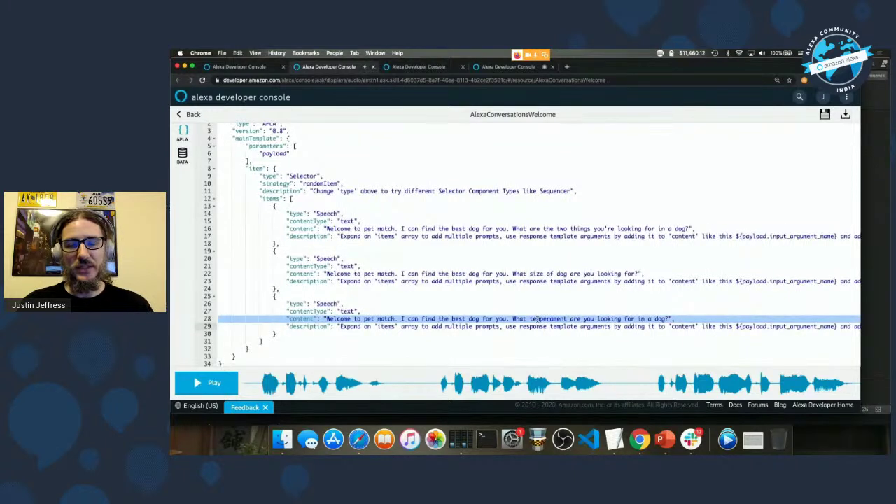
{"action": "key", "text": "super+Left"}
{"action": "key", "text": "super+Left"}
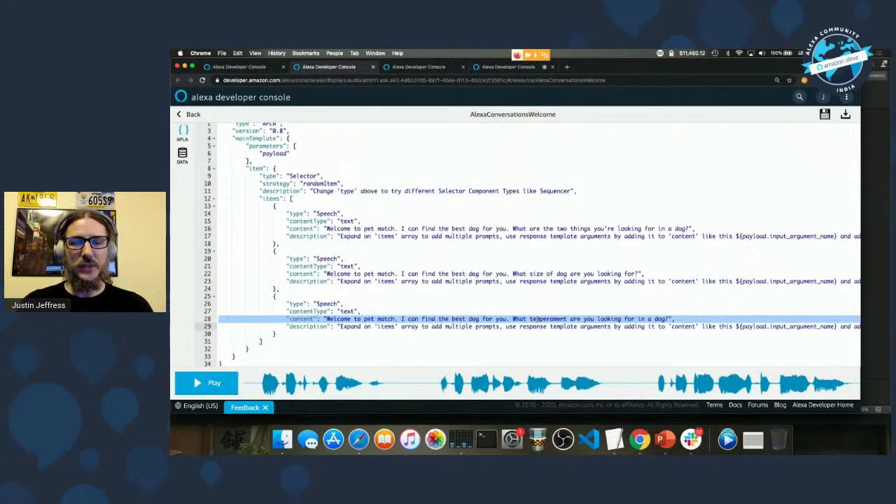
{"action": "key", "text": "shift+Down"}
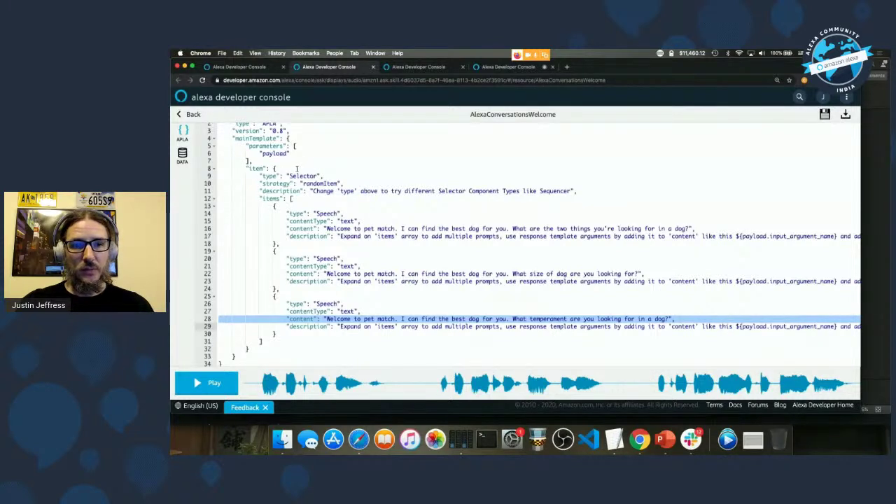
{"action": "scroll", "coordinate": [296, 160], "scroll_direction": "up", "scroll_amount": 1}
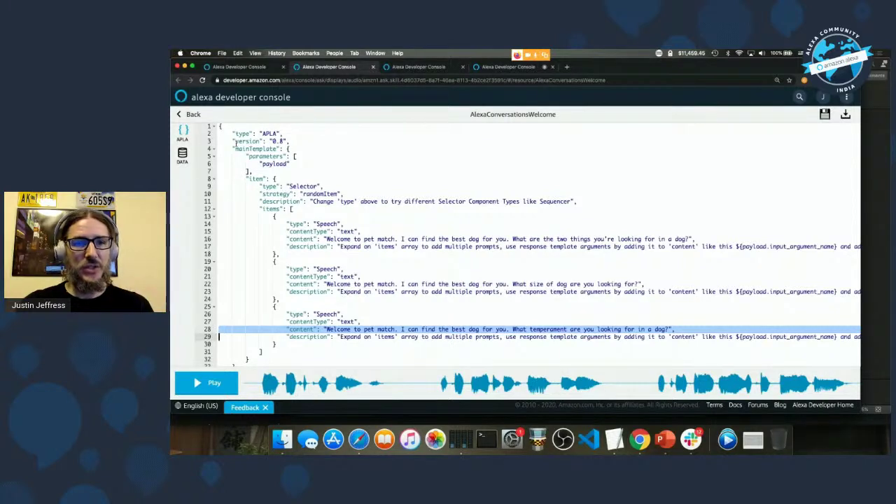
{"action": "left_click", "coordinate": [187, 114]}
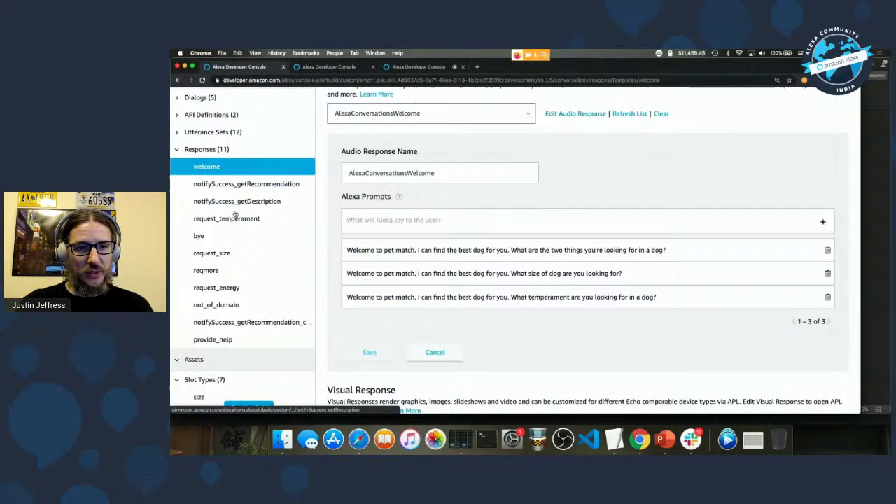
Open the notifySuccess_getRecommendation_context_carry_over response and review its Alexa prompt with the oldSize, newSize and recommendationResult.name arguments
{"action": "left_click", "coordinate": [220, 323]}
{"action": "scroll", "coordinate": [399, 223], "scroll_direction": "up", "scroll_amount": 2}
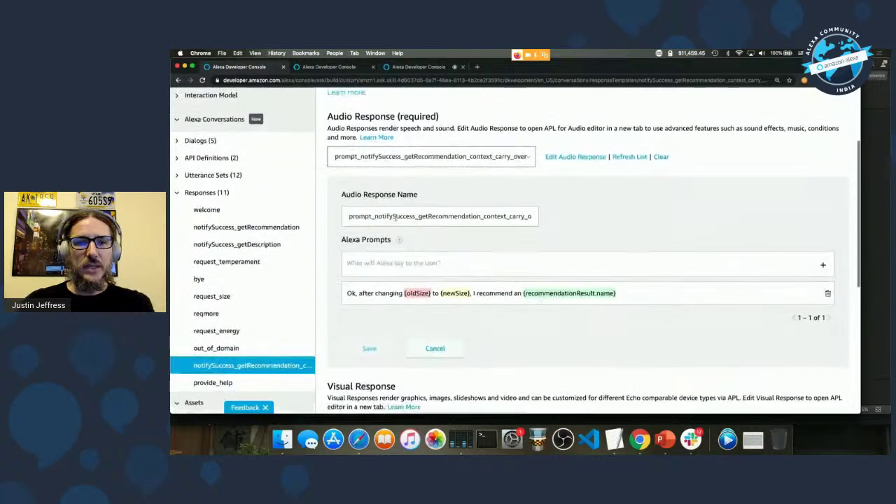
{"action": "scroll", "coordinate": [400, 223], "scroll_direction": "down", "scroll_amount": 2}
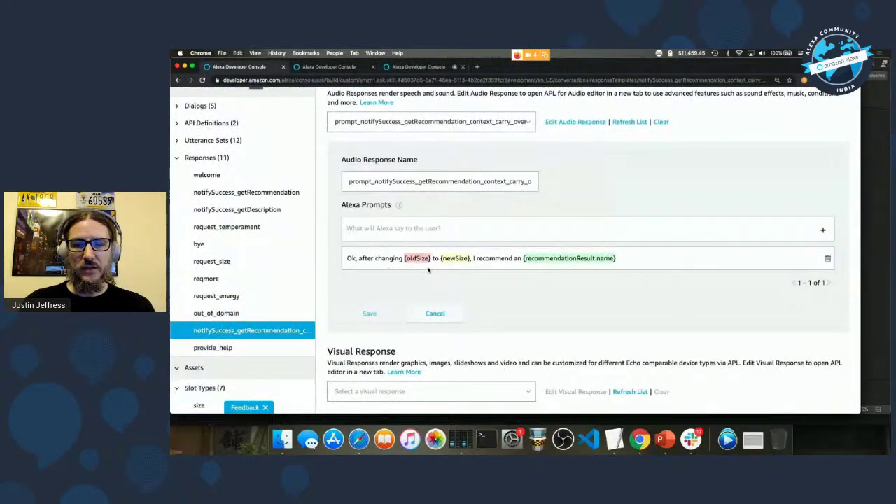
{"action": "scroll", "coordinate": [425, 268], "scroll_direction": "down", "scroll_amount": 1}
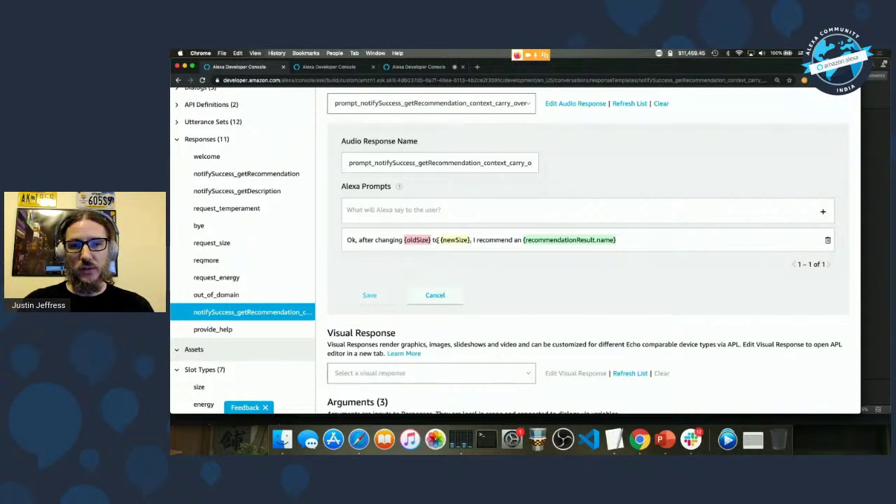
{"action": "scroll", "coordinate": [454, 245], "scroll_direction": "up", "scroll_amount": 1}
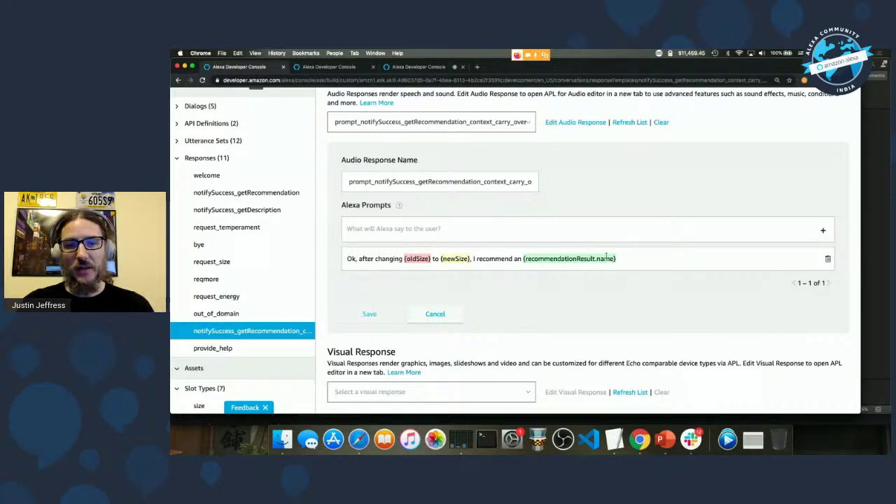
{"action": "scroll", "coordinate": [577, 292], "scroll_direction": "up", "scroll_amount": 2}
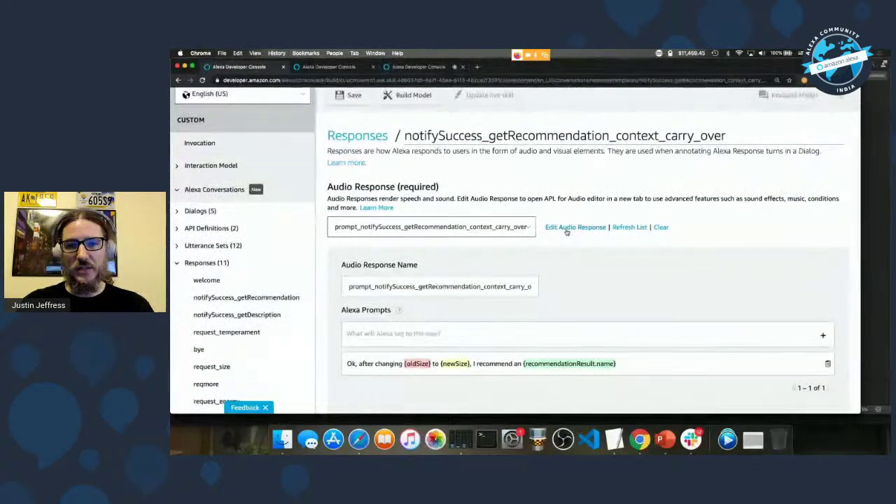
Open the response's audio in the APL for Audio editor and examine its randomItem strategy, Speech item and payload-based content line
{"action": "left_click", "coordinate": [567, 229]}
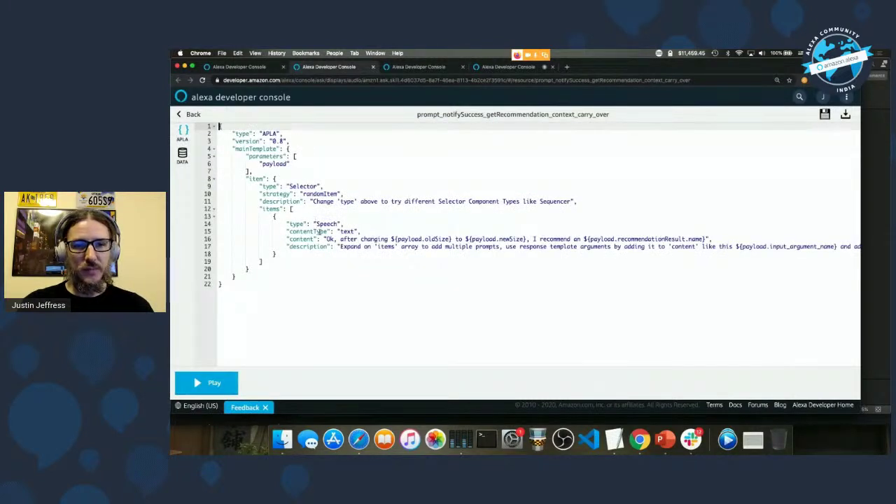
{"action": "double_click", "coordinate": [305, 194]}
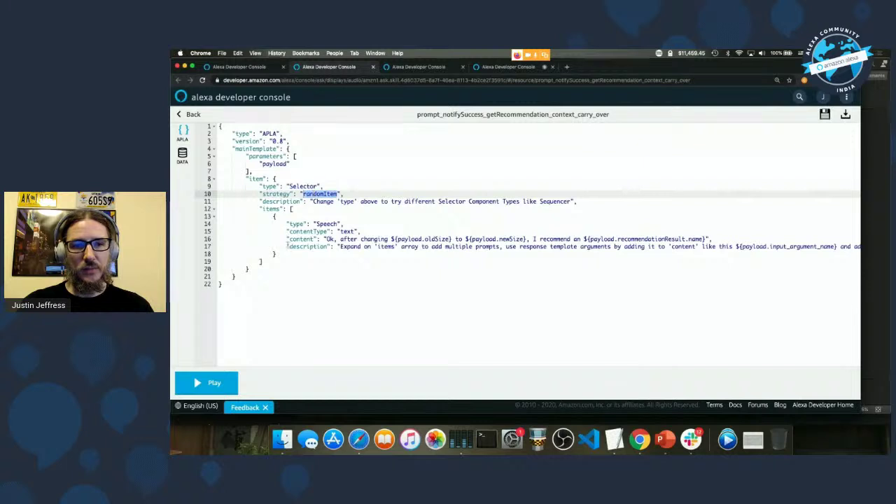
{"action": "left_click", "coordinate": [275, 254]}
{"action": "left_click_drag", "start_coordinate": [281, 254], "coordinate": [217, 216]}
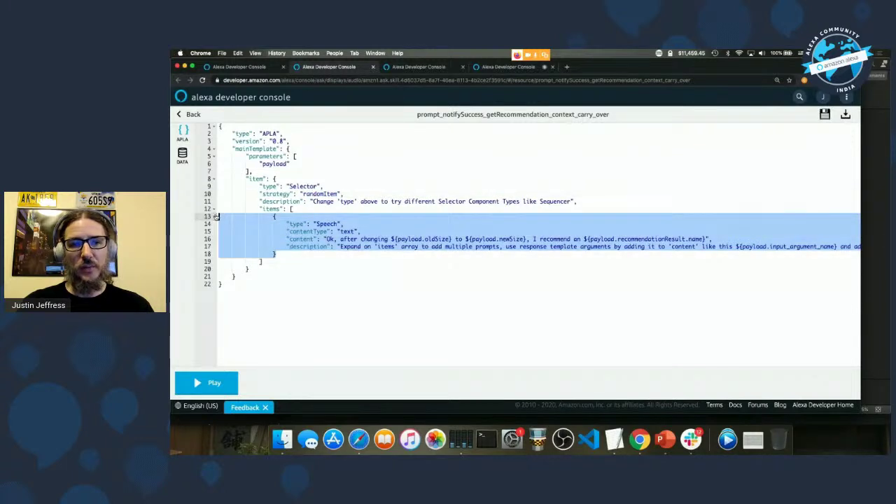
{"action": "left_click", "coordinate": [329, 209]}
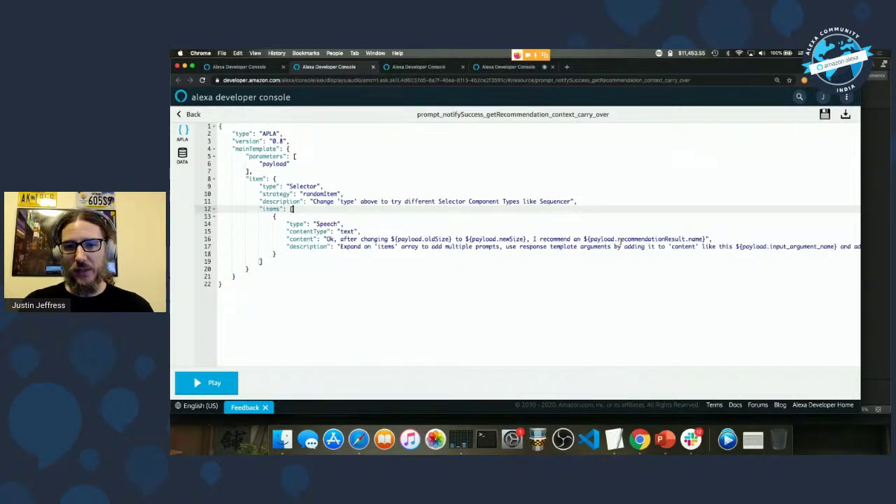
{"action": "left_click", "coordinate": [712, 240]}
{"action": "left_click_drag", "start_coordinate": [712, 239], "coordinate": [320, 240]}
{"action": "left_click", "coordinate": [323, 239]}
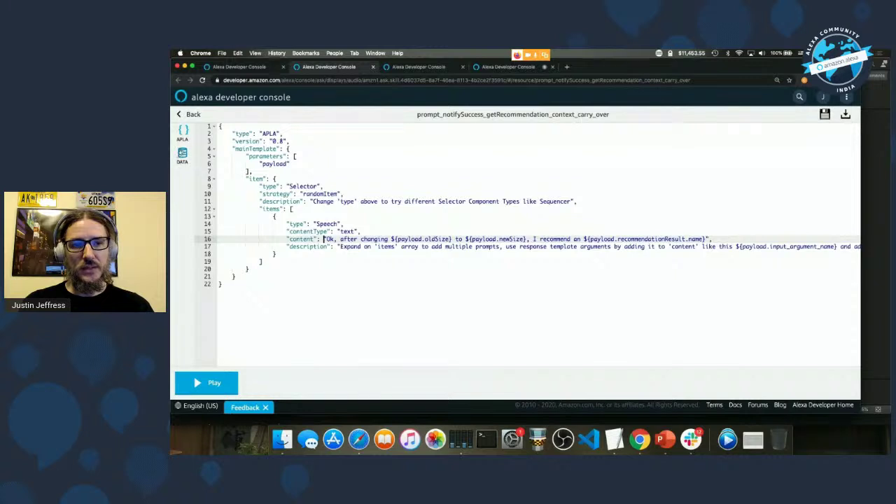
Add sample data for the audio preview with oldSize set to "large" and newSize set to "small"
{"action": "left_click", "coordinate": [182, 155]}
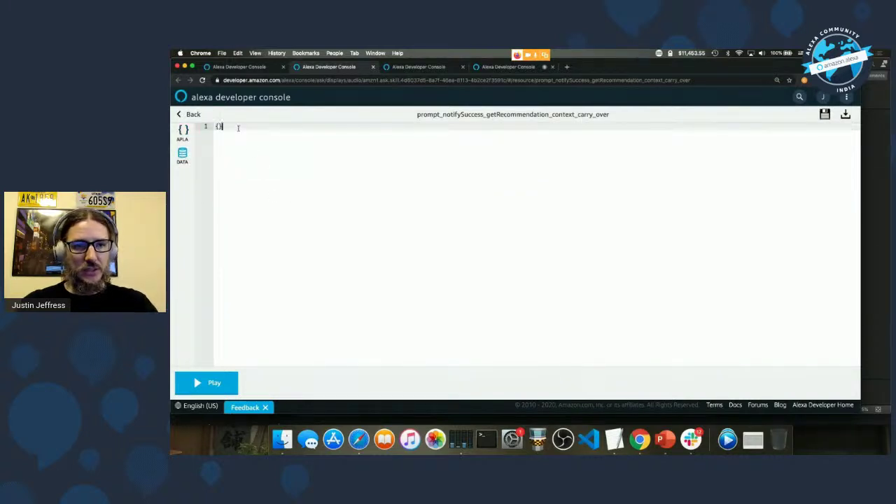
{"action": "key", "text": "Return"}
{"action": "type", "text": "\"oldSize"}
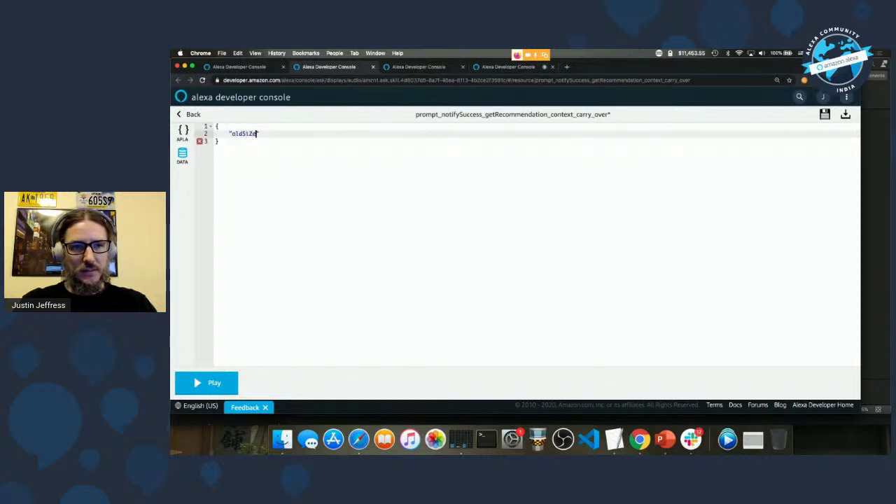
{"action": "type", "text": "\": \""}
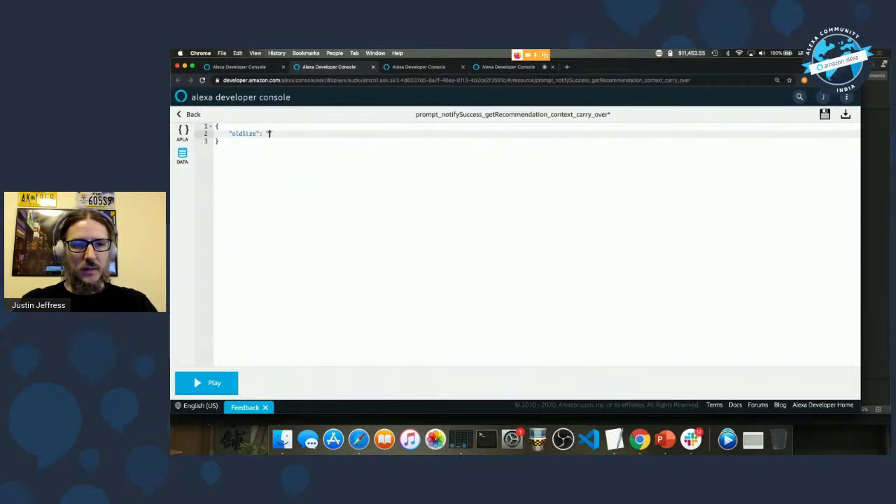
{"action": "type", "text": "large"}
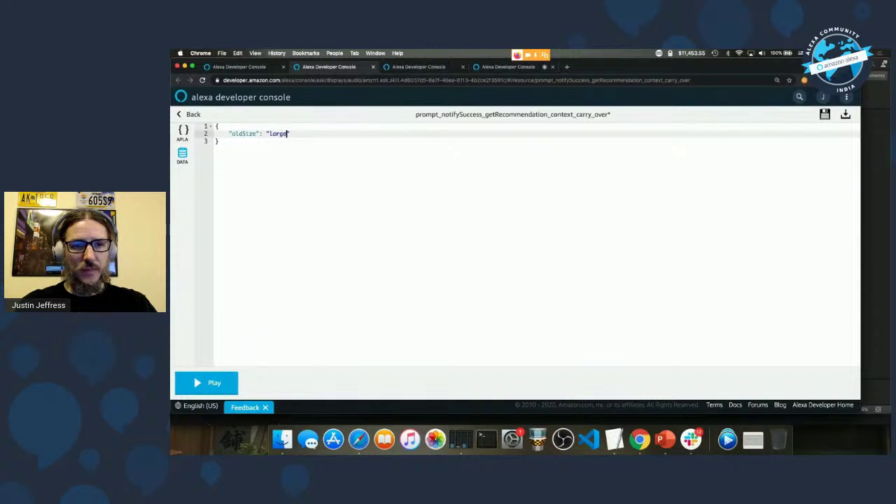
{"action": "type", "text": "\","}
{"action": "key", "text": "Return"}
{"action": "type", "text": "\"newSize\": \"s"}
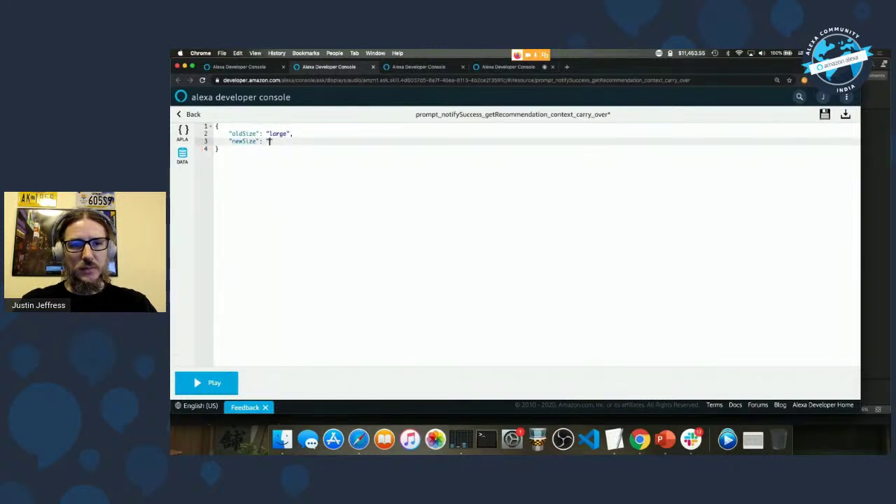
{"action": "type", "text": "mall\","}
Add a recommendationResult object to the sample data, copying its key from the APLA content, with name set to "chihuahua"
{"action": "key", "text": "Return"}
{"action": "type", "text": "\"re"}
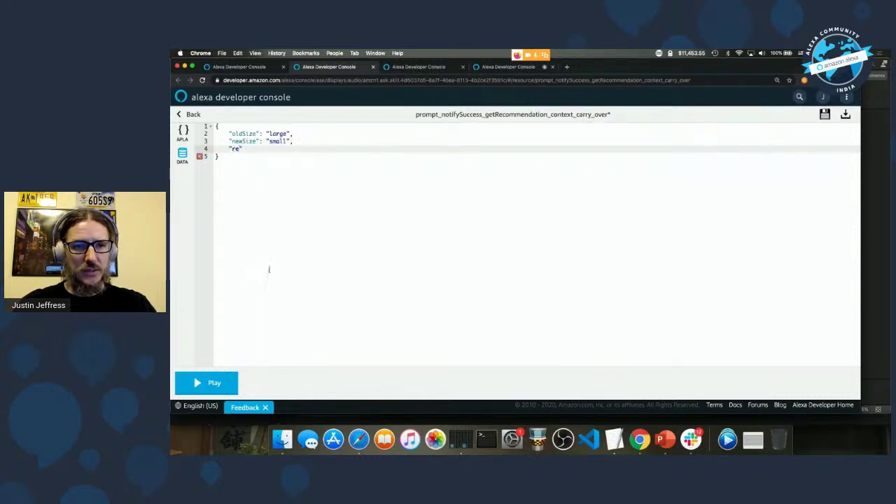
{"action": "left_click", "coordinate": [184, 132]}
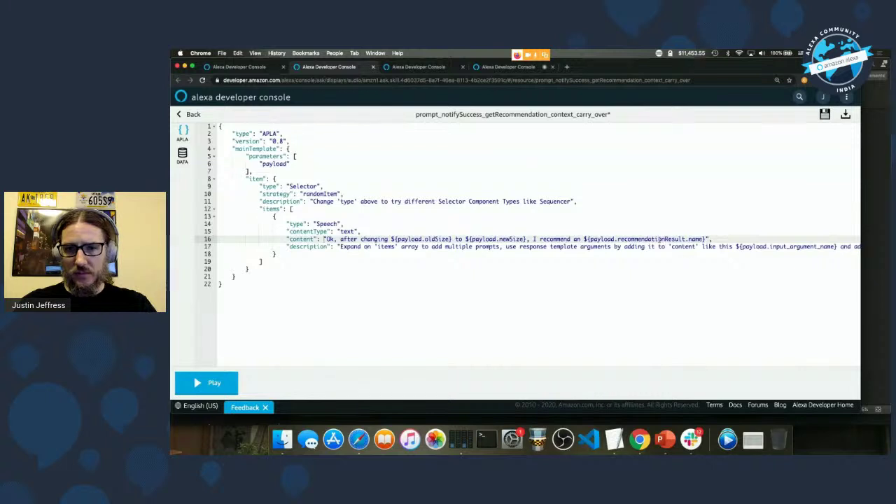
{"action": "double_click", "coordinate": [658, 239]}
{"action": "key", "text": "super+c"}
{"action": "left_click", "coordinate": [182, 155]}
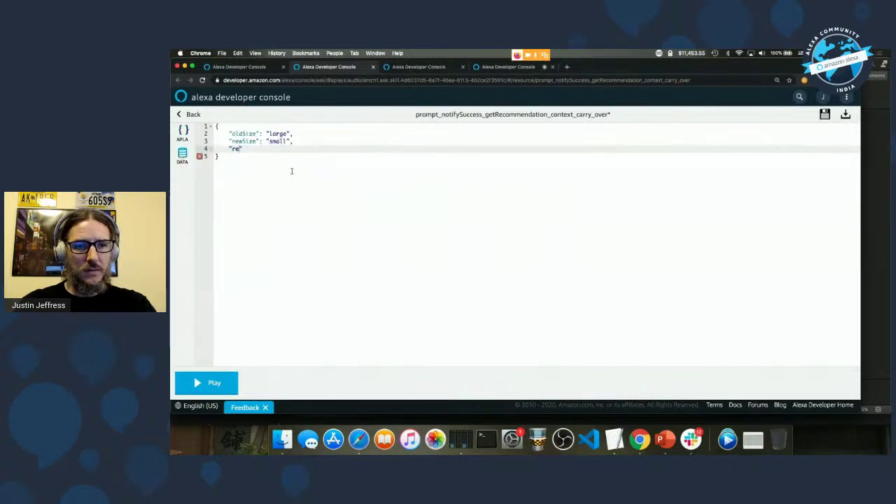
{"action": "key", "text": "BackSpace"}
{"action": "key", "text": "BackSpace"}
{"action": "key", "text": "super+v"}
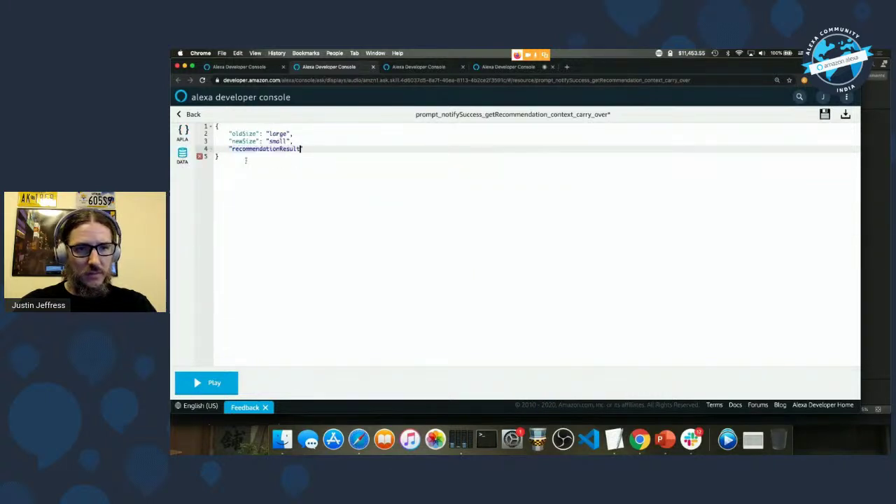
{"action": "type", "text": ": {"}
{"action": "key", "text": "Return"}
{"action": "type", "text": "\"ne"}
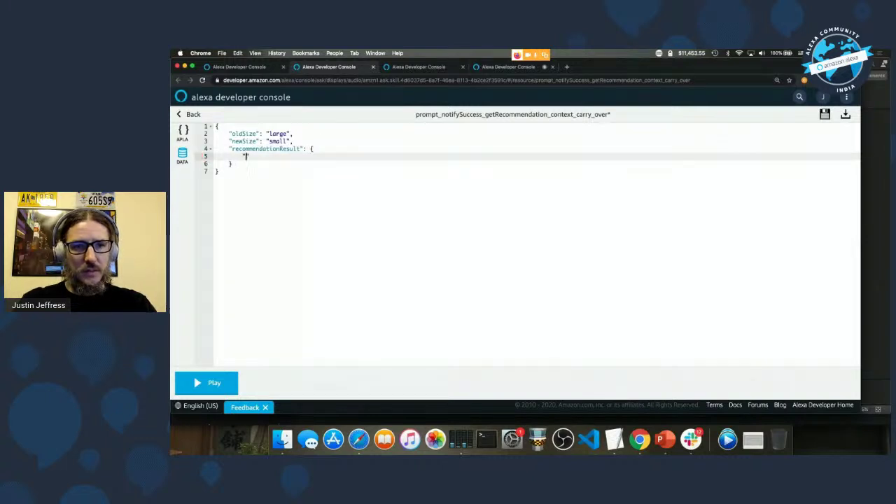
{"action": "type", "text": "me\": \"chihuahua"}
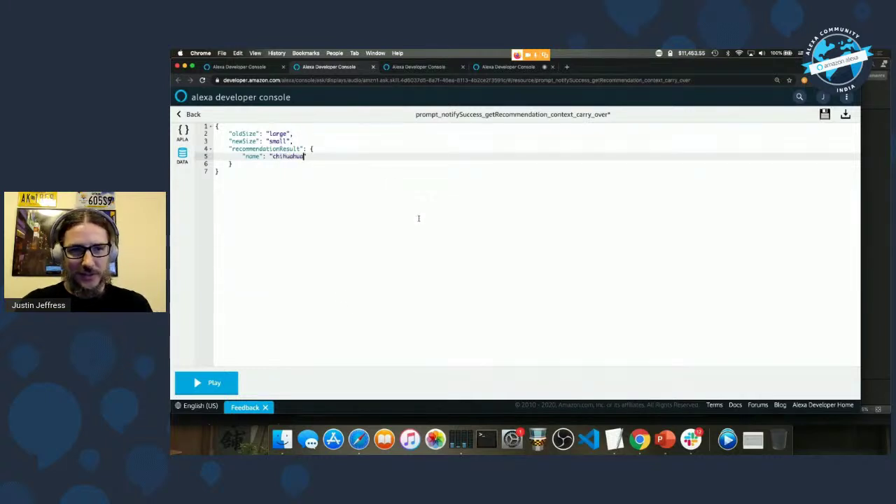
Return to the APLA code and preview the audio response with the sample data, rechecking the data between plays
{"action": "left_click", "coordinate": [183, 133]}
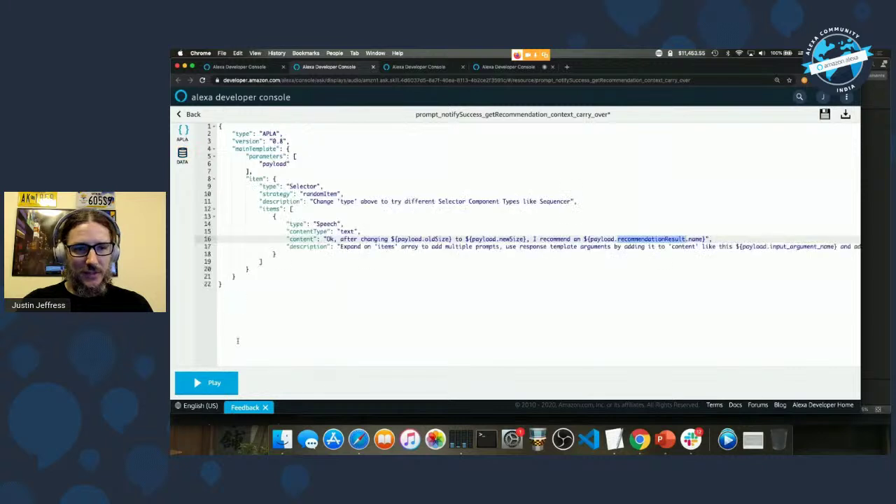
{"action": "left_click", "coordinate": [203, 384]}
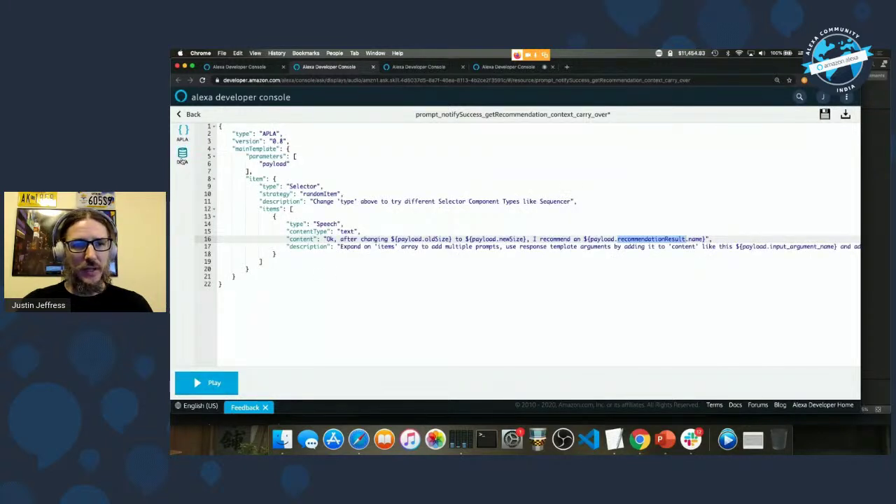
{"action": "left_click", "coordinate": [182, 156]}
{"action": "left_click", "coordinate": [187, 130]}
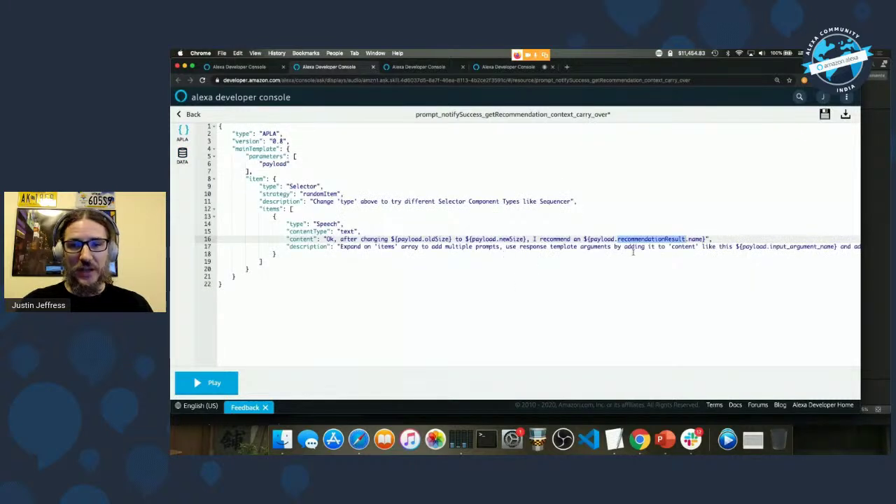
{"action": "left_click", "coordinate": [208, 385]}
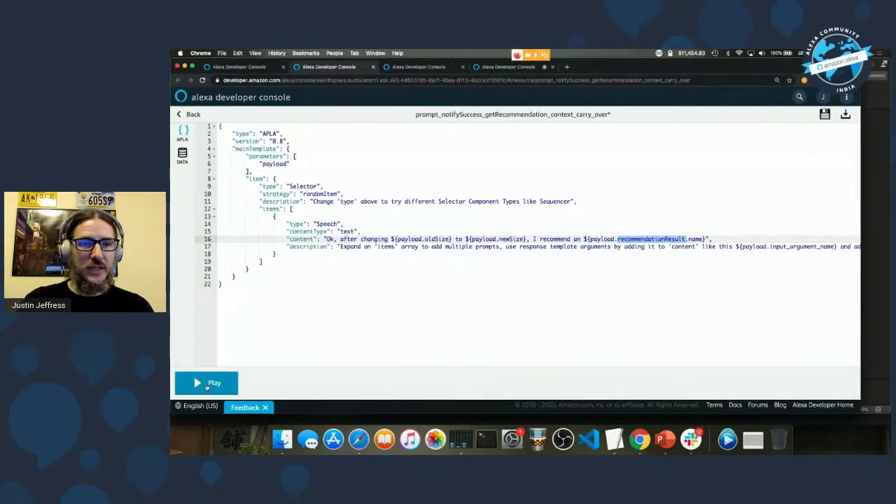
{"action": "left_click", "coordinate": [206, 385]}
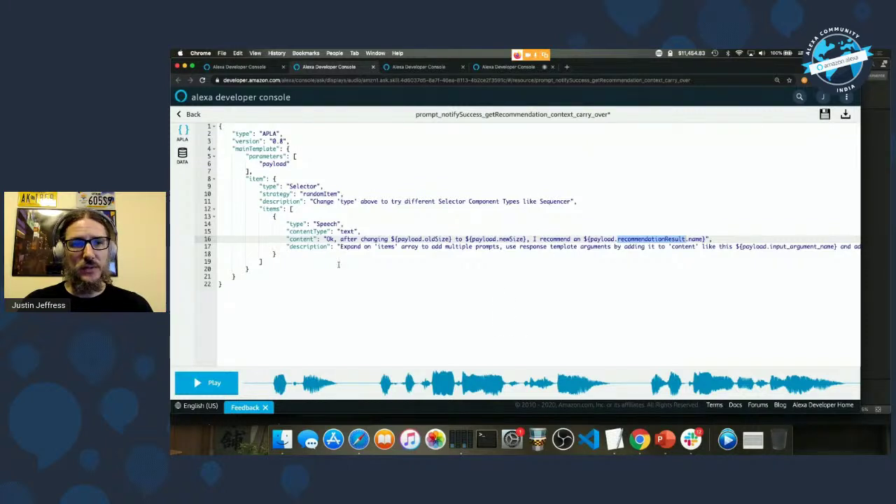
Close the APL for Audio editor for the context carry-over prompt, discarding the unsaved changes
{"action": "left_click", "coordinate": [251, 69]}
{"action": "left_click", "coordinate": [372, 67]}
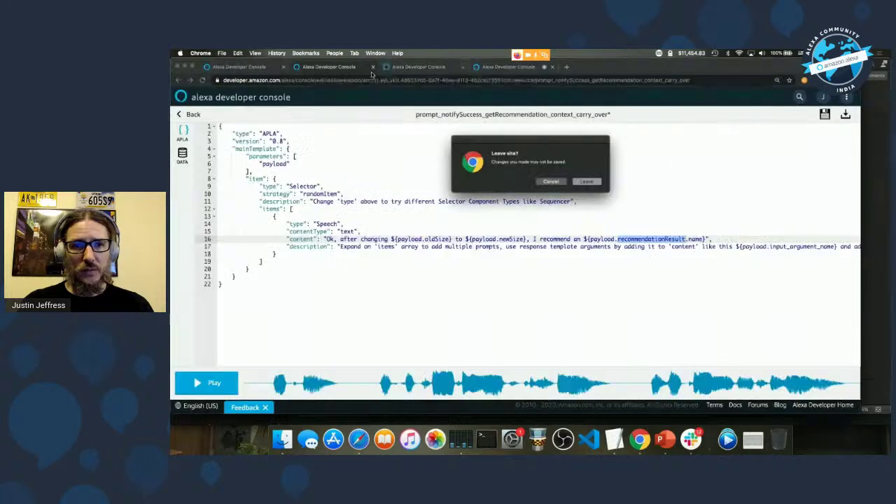
{"action": "left_click", "coordinate": [587, 182]}
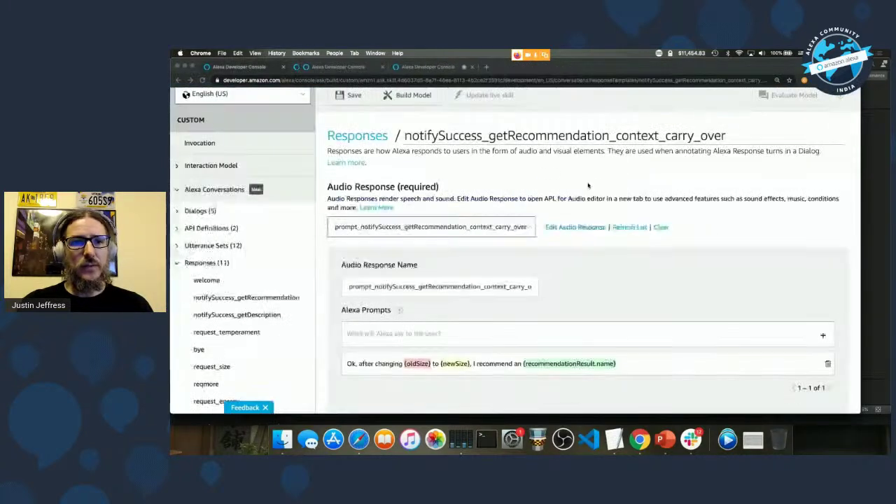
Start a new visual response for the notifySuccess_getRecommendation_context_carry_over response
{"action": "scroll", "coordinate": [455, 334], "scroll_direction": "down", "scroll_amount": 3}
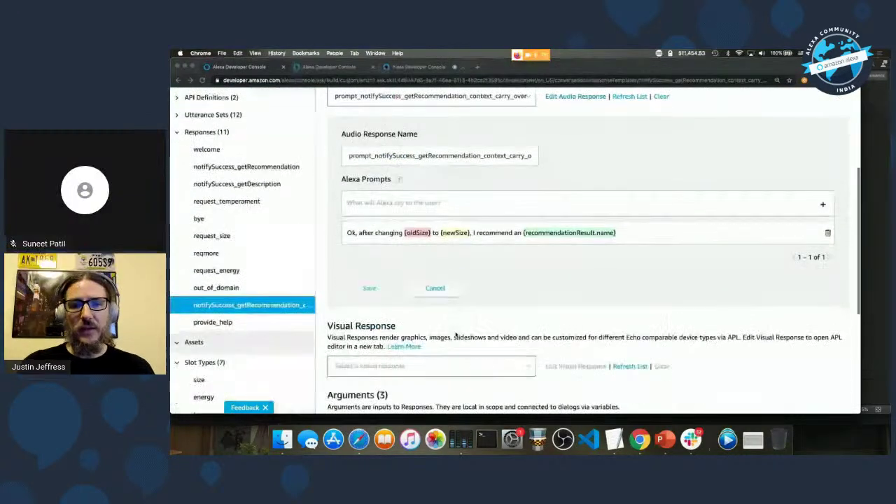
{"action": "scroll", "coordinate": [455, 335], "scroll_direction": "up", "scroll_amount": 2}
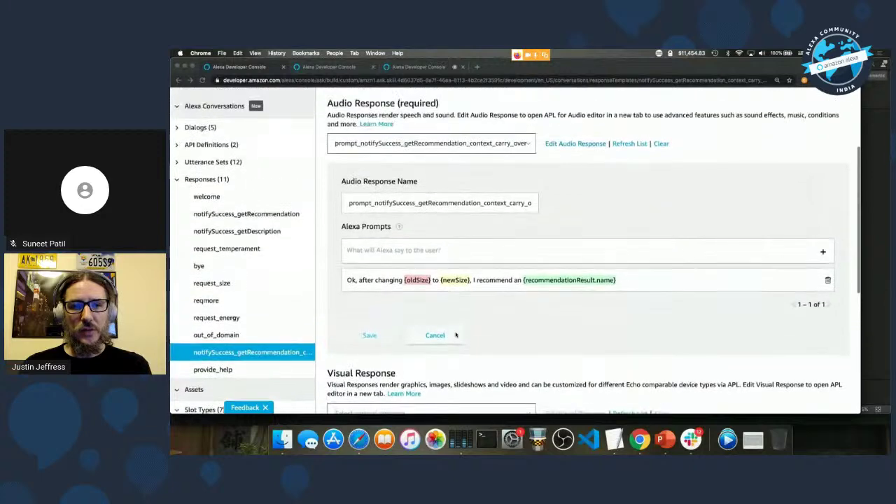
{"action": "scroll", "coordinate": [455, 335], "scroll_direction": "down", "scroll_amount": 3}
{"action": "scroll", "coordinate": [471, 258], "scroll_direction": "down", "scroll_amount": 5}
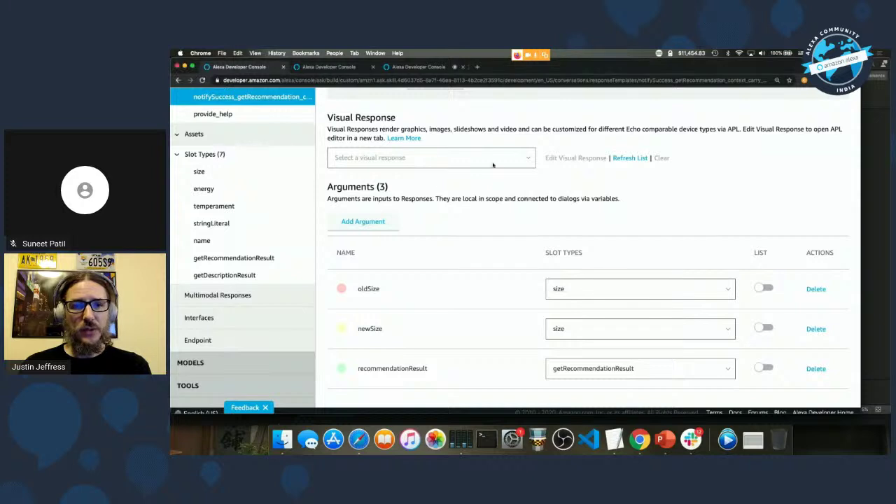
{"action": "left_click", "coordinate": [434, 160]}
{"action": "left_click", "coordinate": [400, 180]}
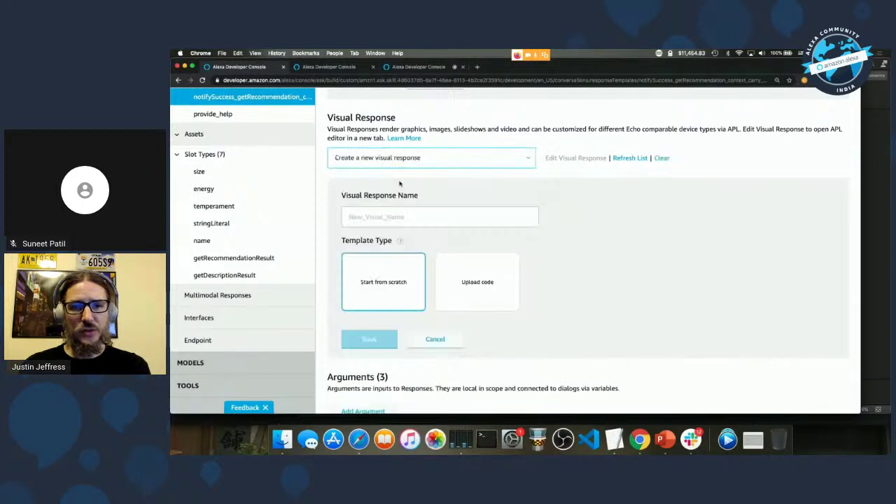
Name the new visual response notifySuccess_getRecommendation_ContextCarryOver_VIsual
{"action": "left_click", "coordinate": [400, 220]}
{"action": "scroll", "coordinate": [400, 220], "scroll_direction": "up", "scroll_amount": 5}
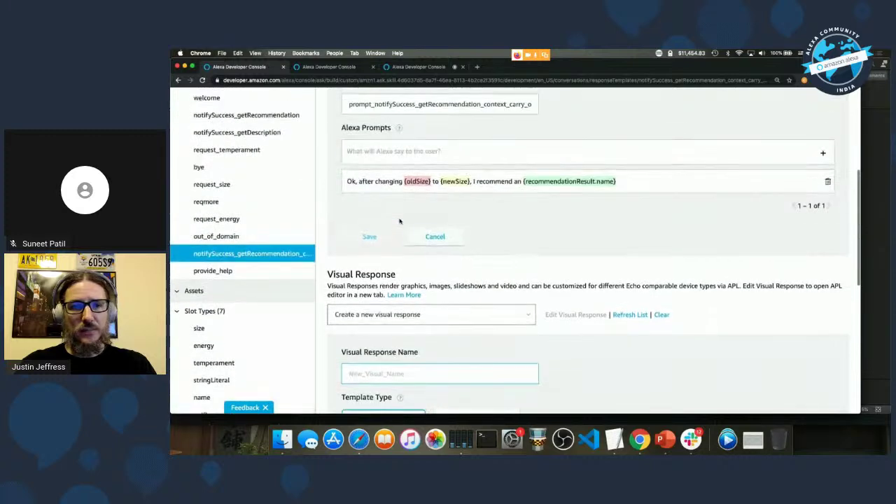
{"action": "scroll", "coordinate": [400, 222], "scroll_direction": "down", "scroll_amount": 6}
{"action": "scroll", "coordinate": [400, 222], "scroll_direction": "up", "scroll_amount": 1}
{"action": "type", "text": "no"}
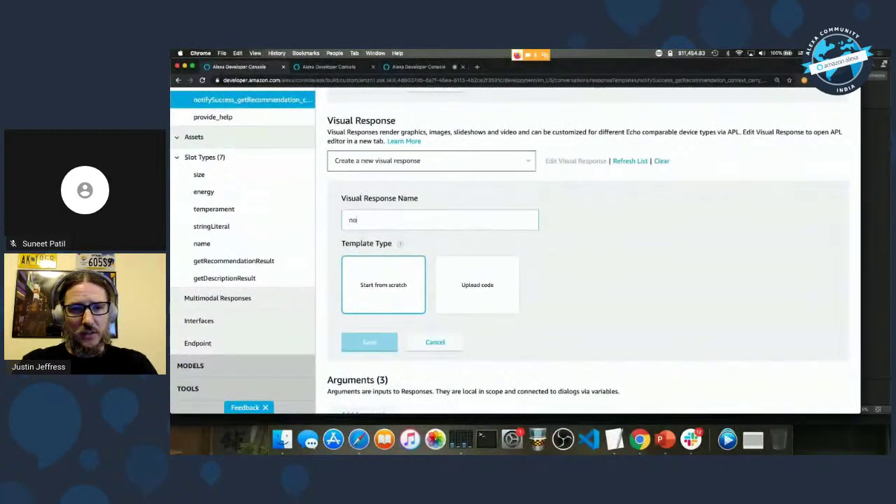
{"action": "type", "text": "tifySuccess_"}
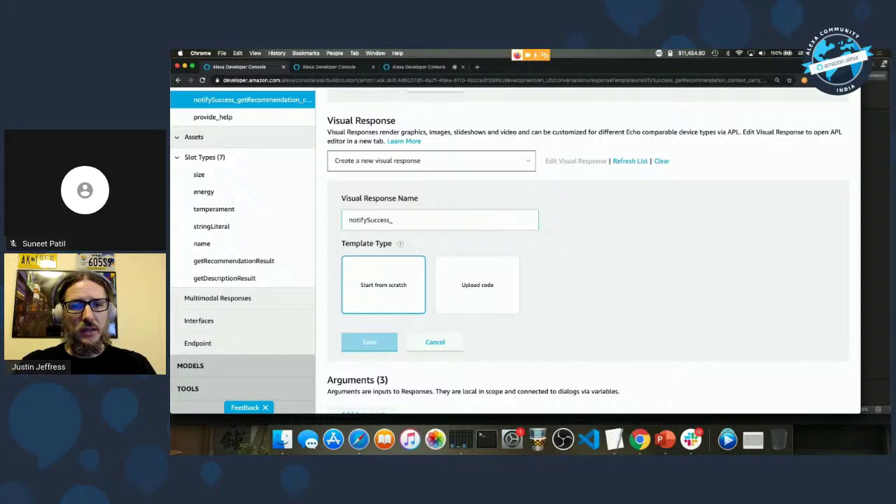
{"action": "scroll", "coordinate": [588, 252], "scroll_direction": "up", "scroll_amount": 10}
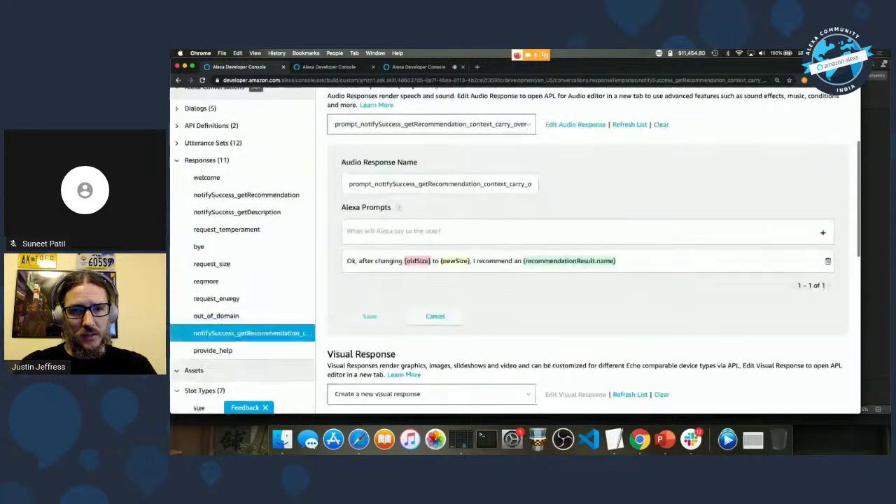
{"action": "scroll", "coordinate": [588, 245], "scroll_direction": "down", "scroll_amount": 1}
{"action": "type", "text": "getRedommendation-"}
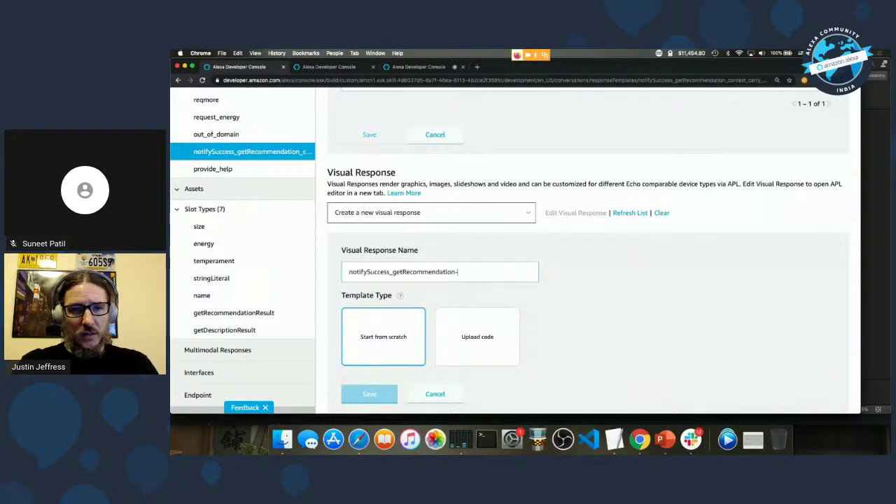
{"action": "key", "text": "BackSpace"}
{"action": "type", "text": "_ContextCarryOver_"}
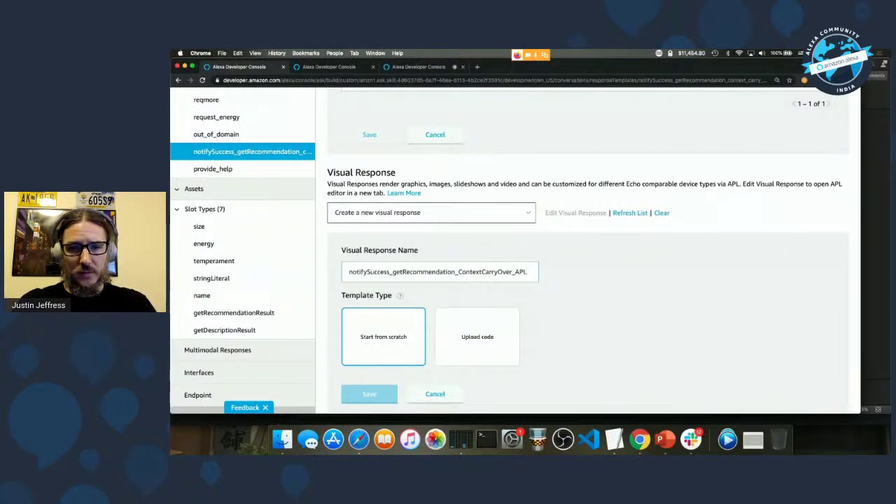
{"action": "type", "text": "Visual"}
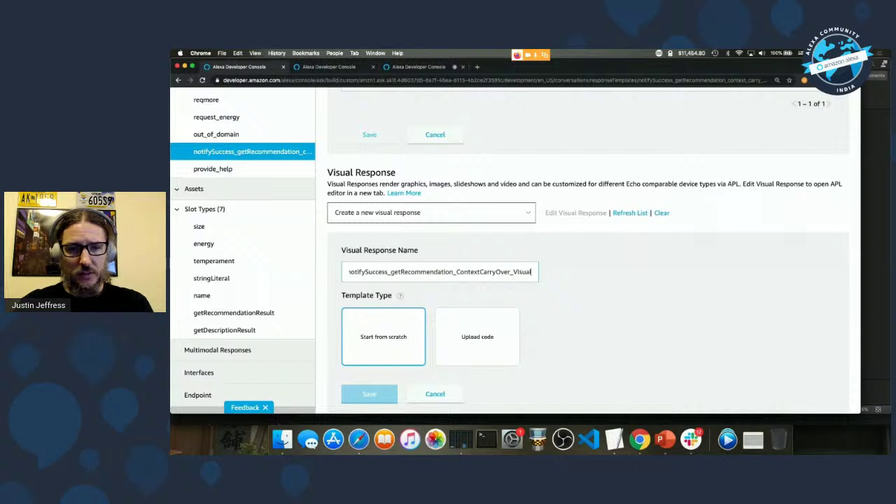
Save the new visual response with the template type set to start from scratch
{"action": "left_click", "coordinate": [400, 325]}
{"action": "scroll", "coordinate": [367, 325], "scroll_direction": "down", "scroll_amount": 3}
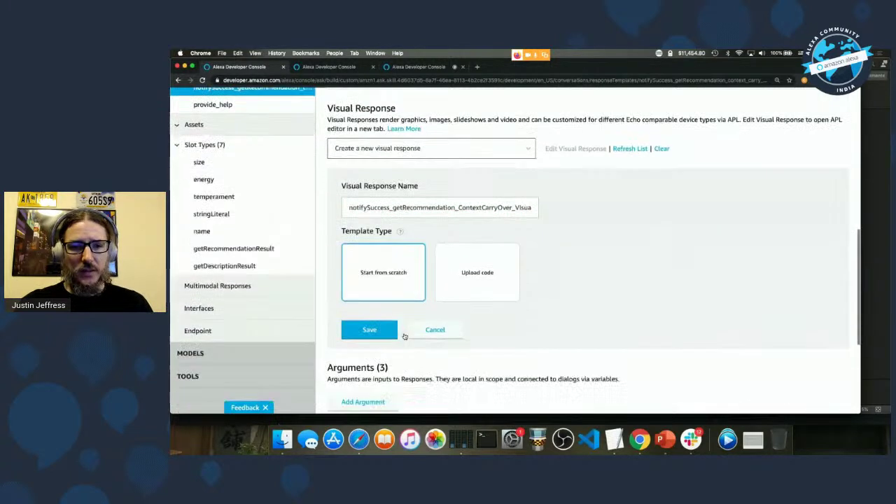
{"action": "left_click", "coordinate": [364, 320]}
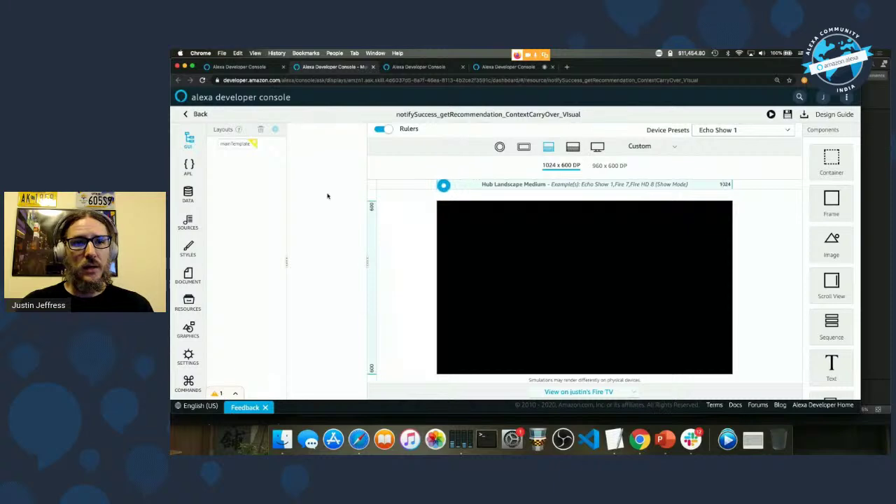
Go back to the skill's dialogs and examine how dialog1's chihuahua recommendation, "What is that?" and description turns are annotated
{"action": "left_click", "coordinate": [248, 70]}
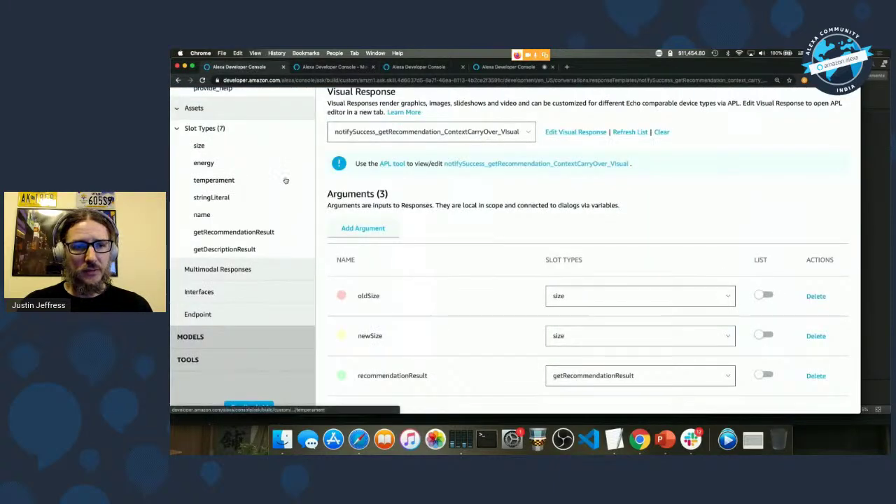
{"action": "scroll", "coordinate": [285, 182], "scroll_direction": "up", "scroll_amount": 10}
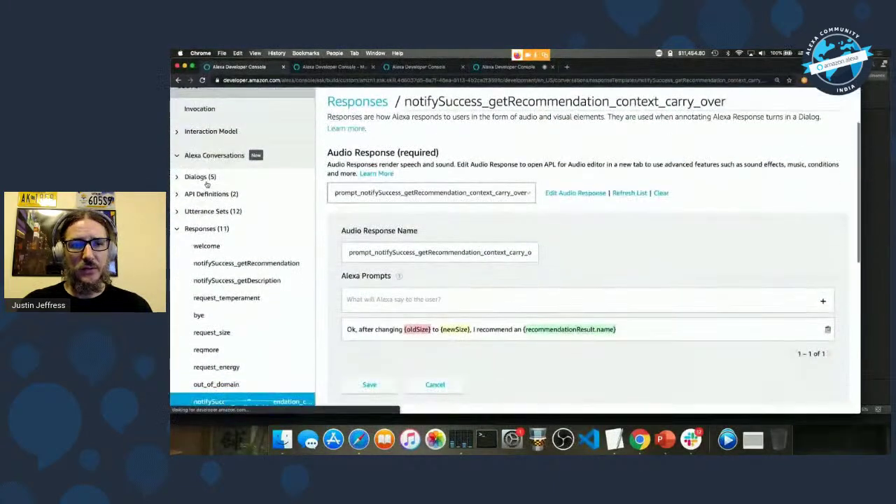
{"action": "left_click", "coordinate": [203, 178]}
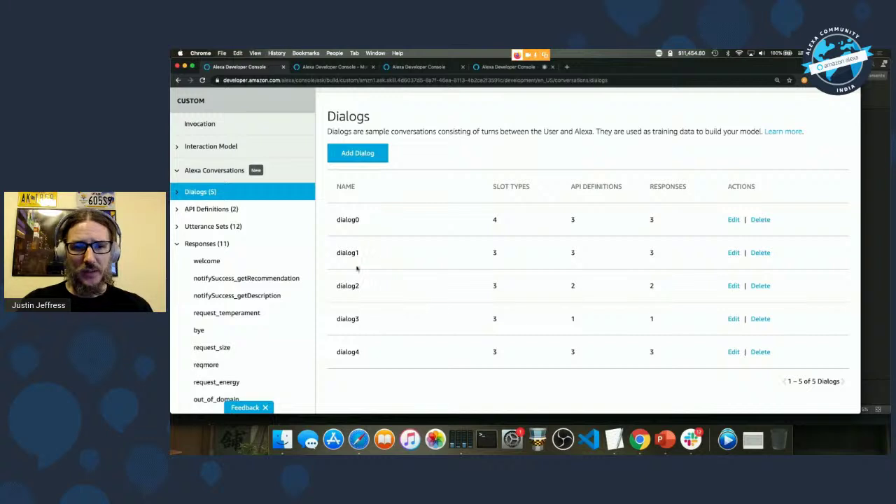
{"action": "left_click", "coordinate": [734, 253]}
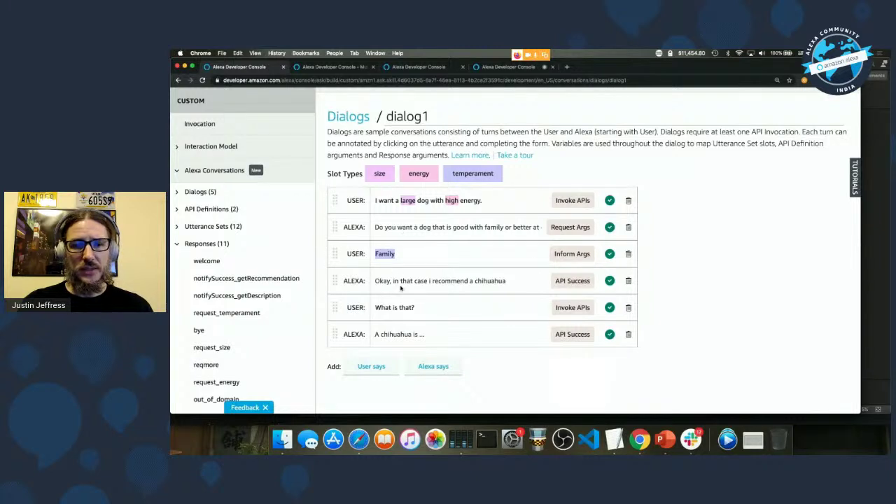
{"action": "left_click", "coordinate": [396, 281]}
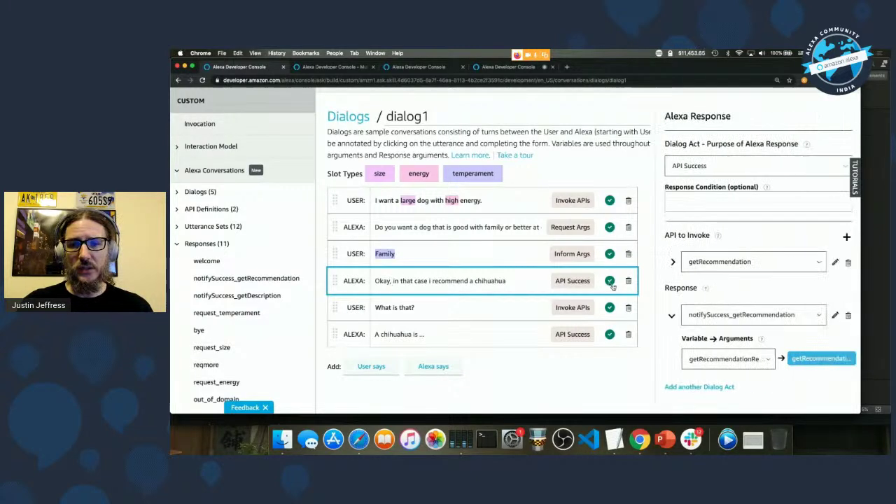
{"action": "left_click", "coordinate": [400, 309]}
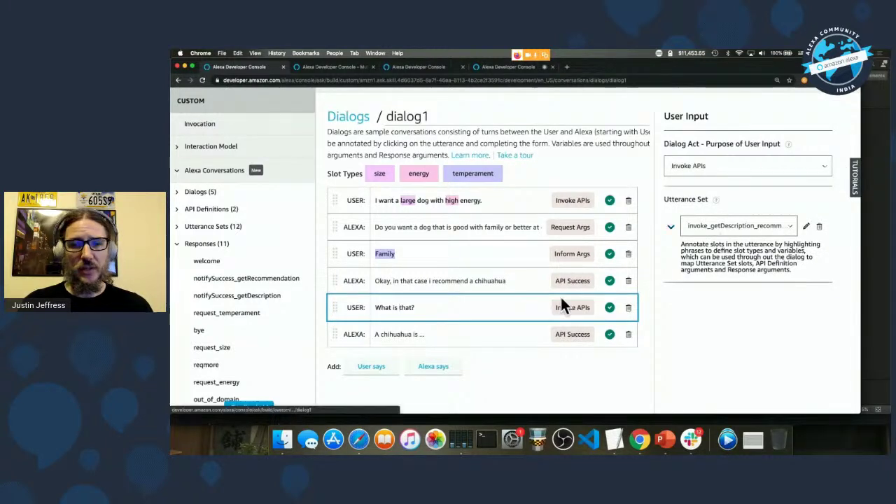
{"action": "left_click", "coordinate": [446, 333]}
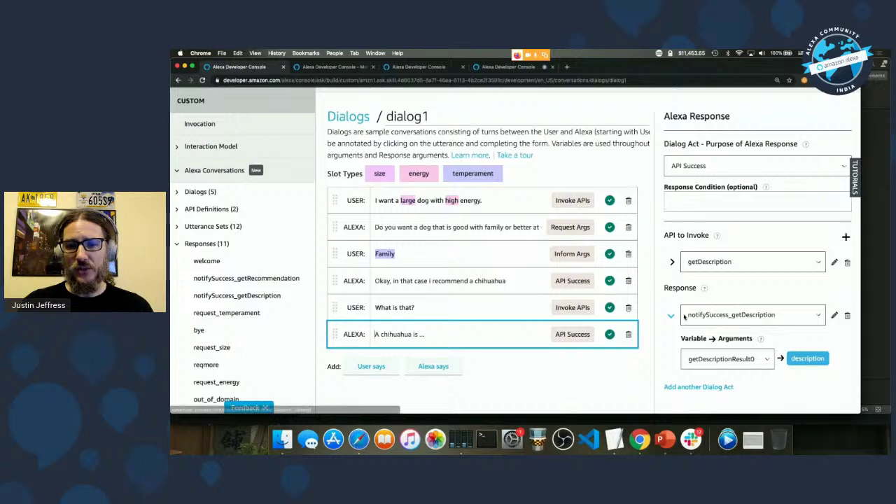
{"action": "scroll", "coordinate": [710, 315], "scroll_direction": "down", "scroll_amount": 2}
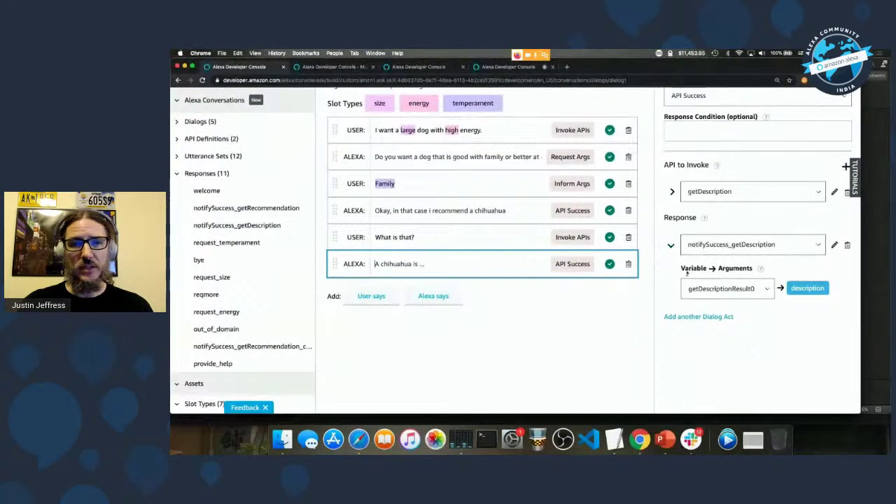
{"action": "scroll", "coordinate": [477, 284], "scroll_direction": "up", "scroll_amount": 2}
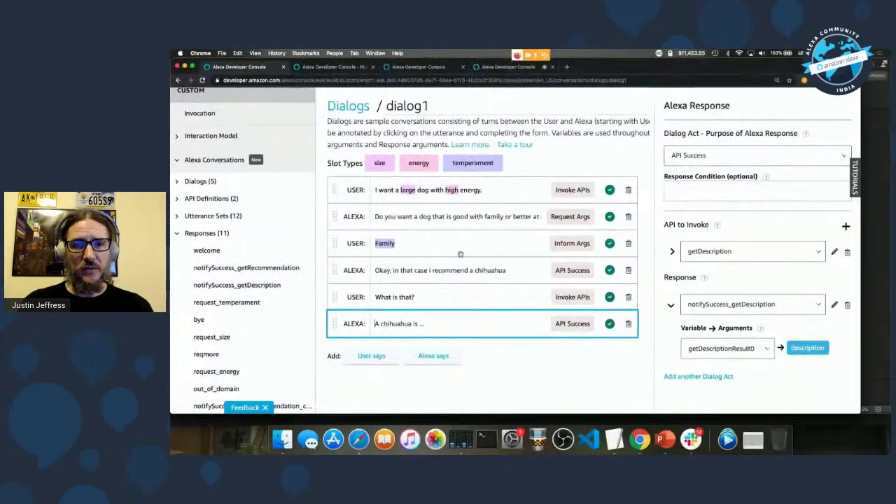
{"action": "scroll", "coordinate": [461, 254], "scroll_direction": "up", "scroll_amount": 1}
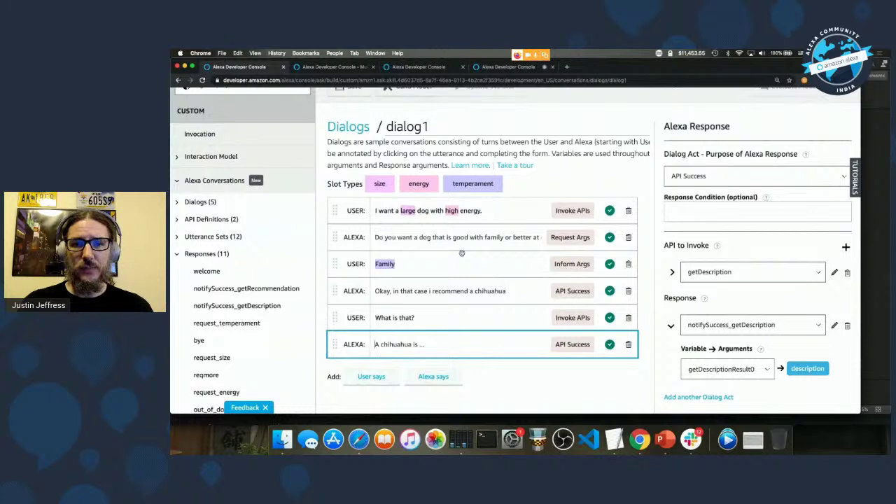
Review the sample turns of dialog2, dialog3 and dialog4, returning to the dialog list after each one
{"action": "left_click", "coordinate": [344, 128]}
{"action": "left_click", "coordinate": [733, 295]}
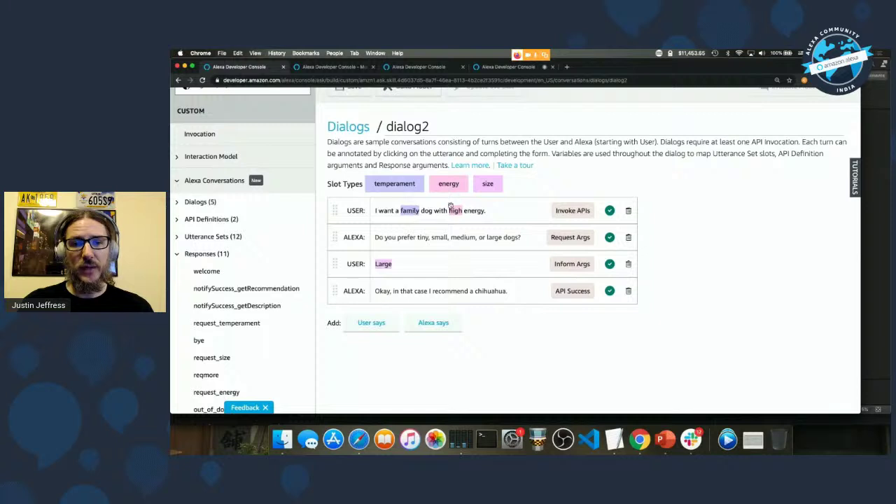
{"action": "left_click", "coordinate": [355, 130]}
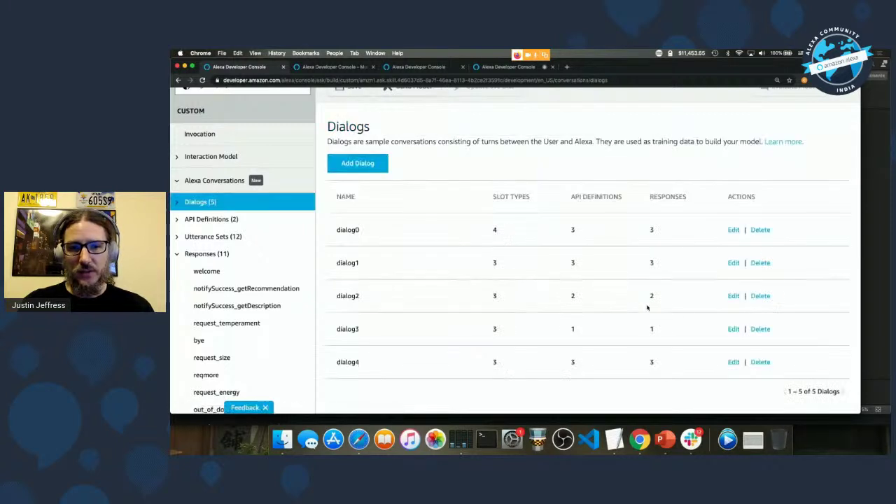
{"action": "left_click", "coordinate": [733, 329]}
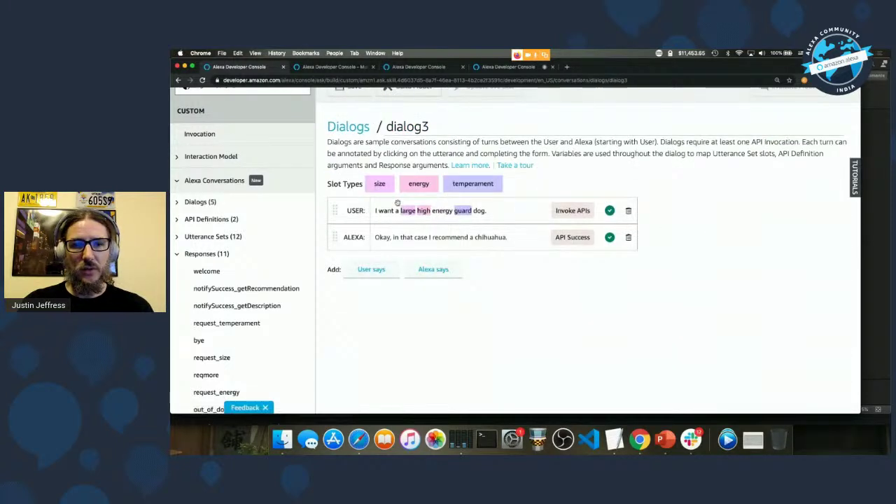
{"action": "left_click", "coordinate": [350, 128]}
{"action": "left_click", "coordinate": [733, 362]}
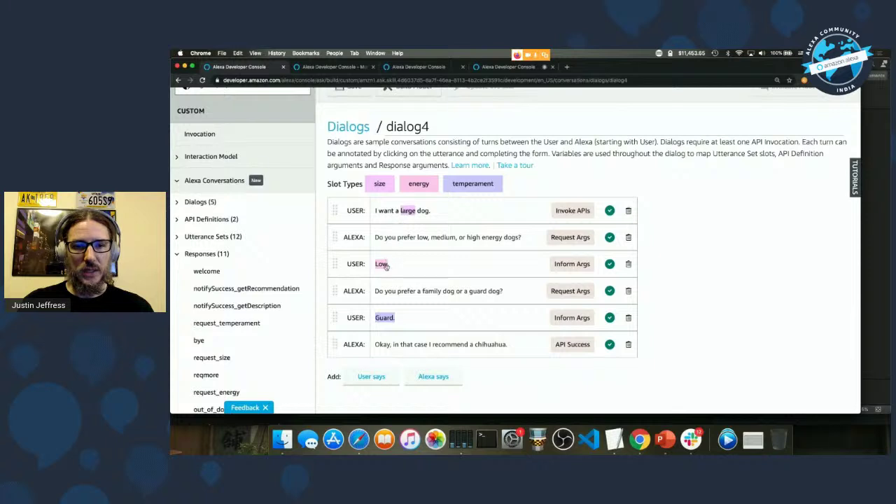
{"action": "left_click", "coordinate": [348, 128]}
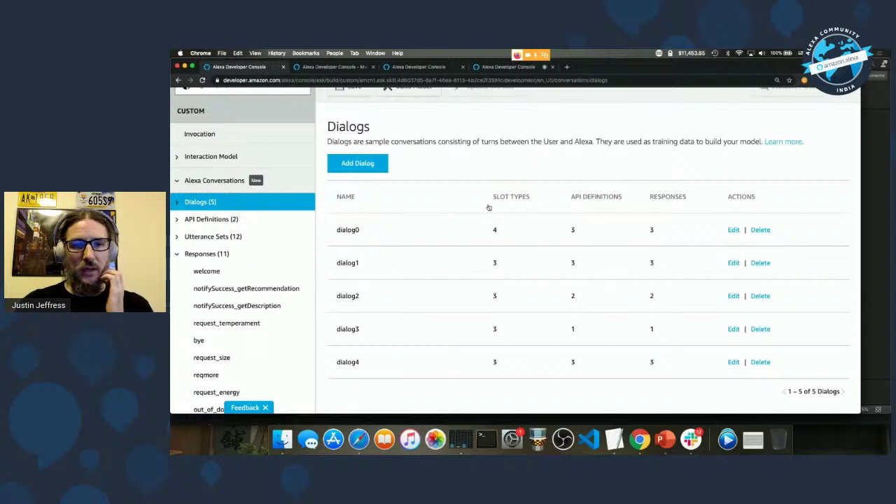
{"action": "scroll", "coordinate": [487, 208], "scroll_direction": "up", "scroll_amount": 2}
{"action": "scroll", "coordinate": [487, 207], "scroll_direction": "down", "scroll_amount": 1}
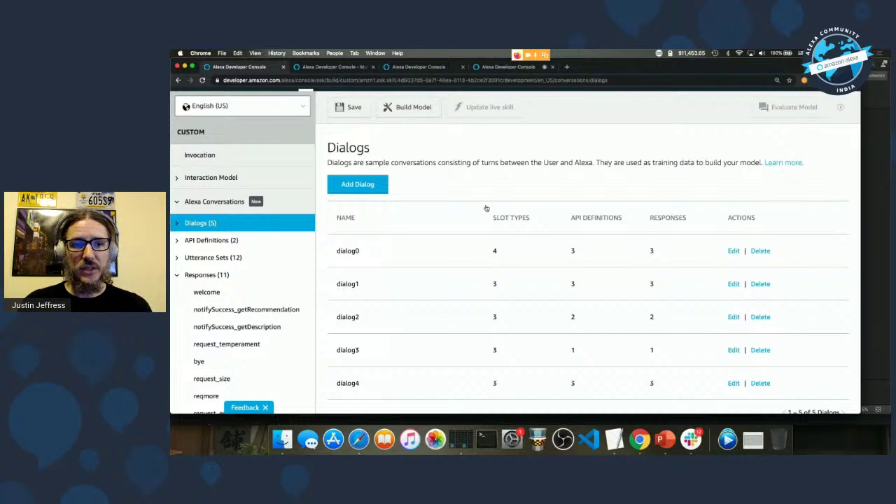
{"action": "scroll", "coordinate": [486, 208], "scroll_direction": "down", "scroll_amount": 1}
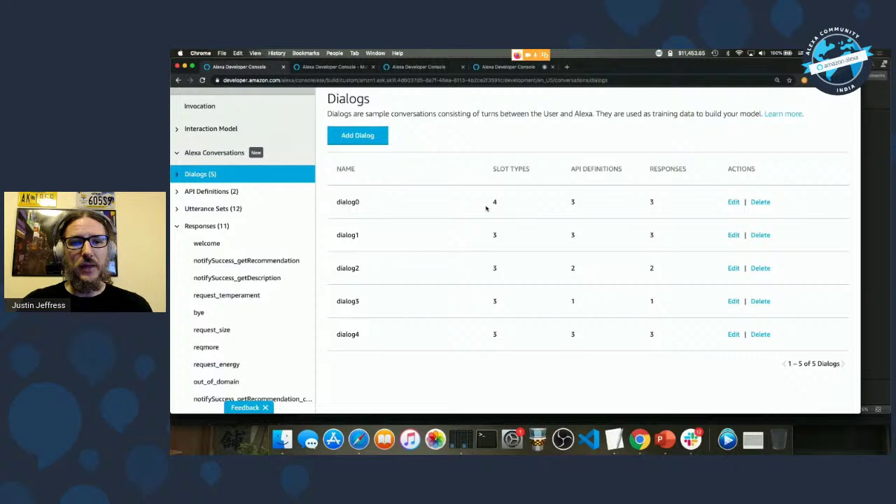
{"action": "scroll", "coordinate": [478, 219], "scroll_direction": "down", "scroll_amount": 1}
{"action": "scroll", "coordinate": [478, 219], "scroll_direction": "up", "scroll_amount": 2}
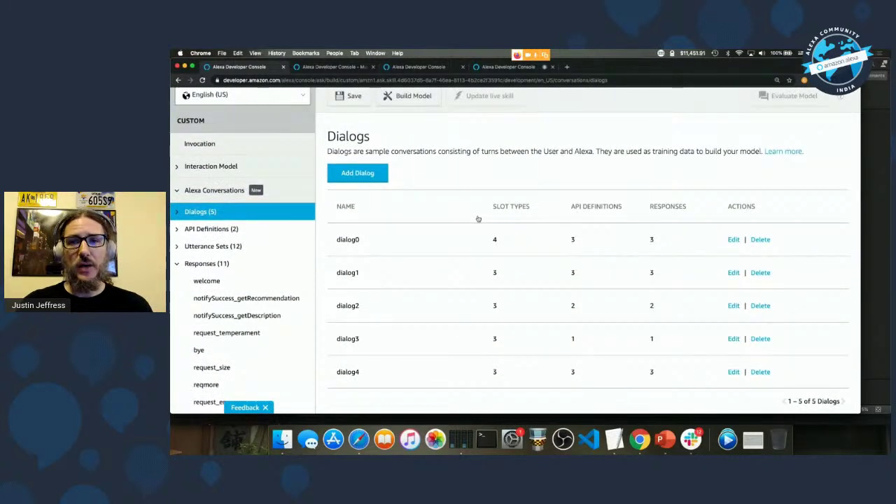
{"action": "scroll", "coordinate": [384, 197], "scroll_direction": "up", "scroll_amount": 1}
{"action": "scroll", "coordinate": [384, 197], "scroll_direction": "up", "scroll_amount": 3}
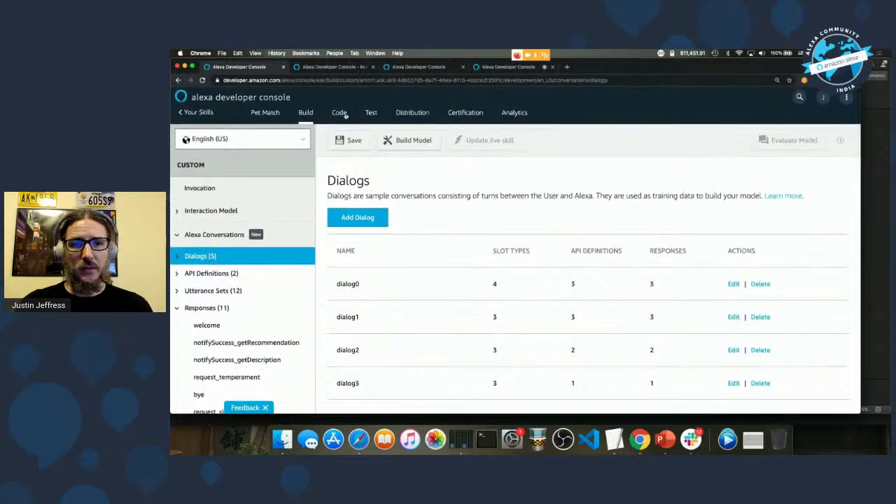
Switch to the skill's Lambda code and examine the GetDescriptionAPIHandler in index.js
{"action": "left_click", "coordinate": [332, 68]}
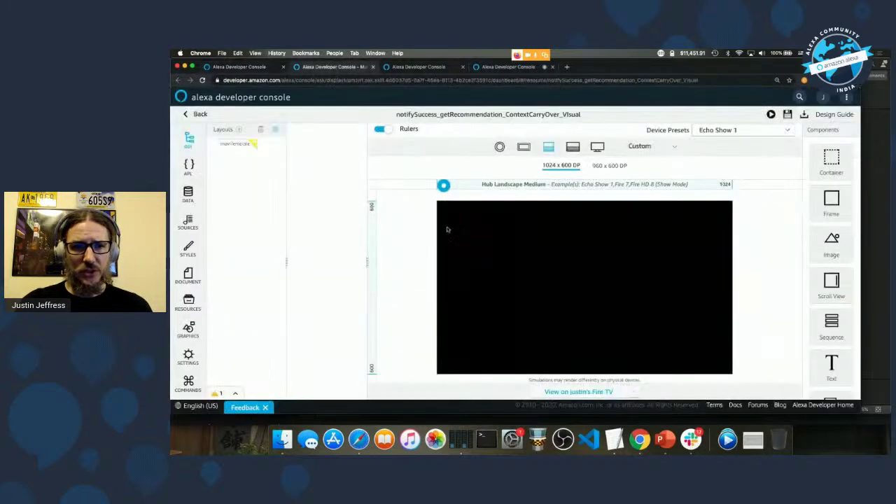
{"action": "left_click", "coordinate": [404, 67]}
{"action": "scroll", "coordinate": [394, 317], "scroll_direction": "down", "scroll_amount": 9}
{"action": "scroll", "coordinate": [385, 280], "scroll_direction": "up", "scroll_amount": 7}
{"action": "scroll", "coordinate": [378, 238], "scroll_direction": "down", "scroll_amount": 3}
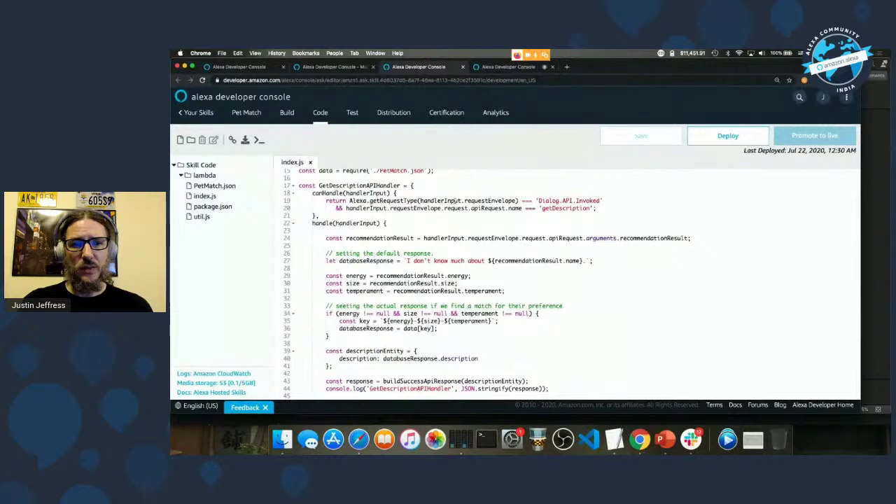
{"action": "scroll", "coordinate": [478, 201], "scroll_direction": "up", "scroll_amount": 2}
{"action": "scroll", "coordinate": [478, 201], "scroll_direction": "down", "scroll_amount": 2}
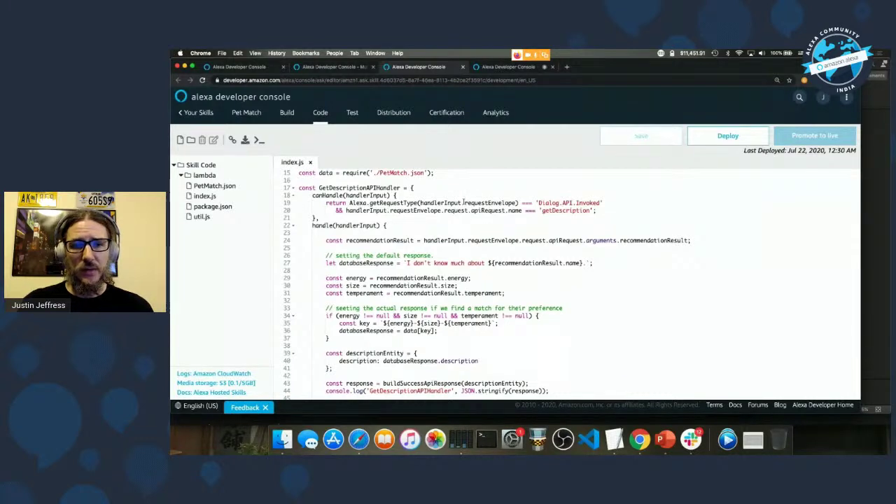
Highlight the Dialog.API.Invoked request type, apiRequest and the request arguments in GetDescriptionAPIHandler to examine how it receives the getDescription call
{"action": "left_click_drag", "start_coordinate": [538, 201], "coordinate": [601, 203]}
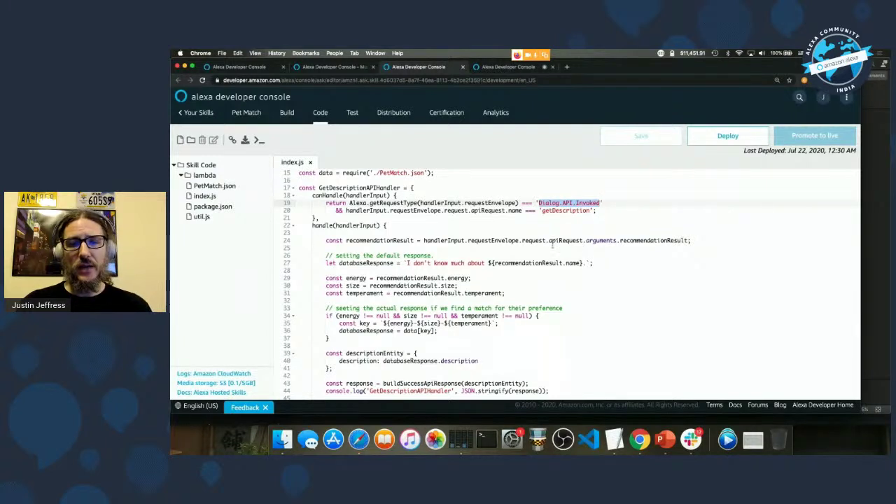
{"action": "double_click", "coordinate": [483, 210]}
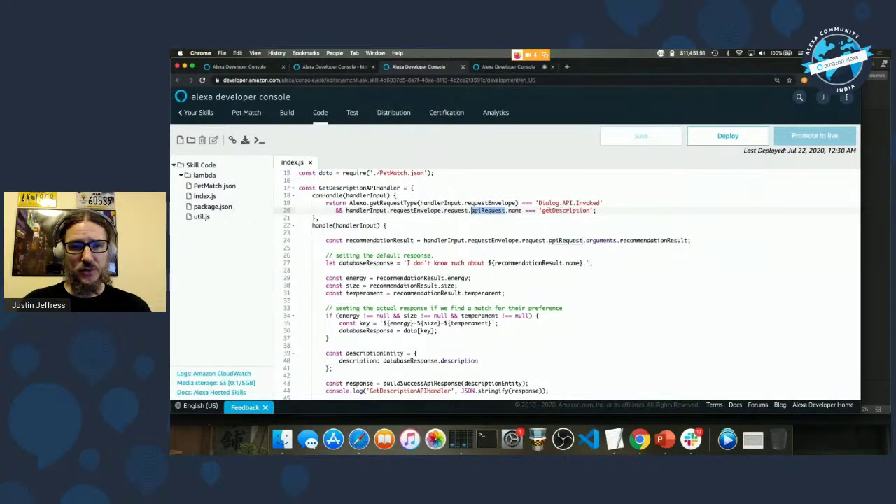
{"action": "scroll", "coordinate": [516, 230], "scroll_direction": "down", "scroll_amount": 4}
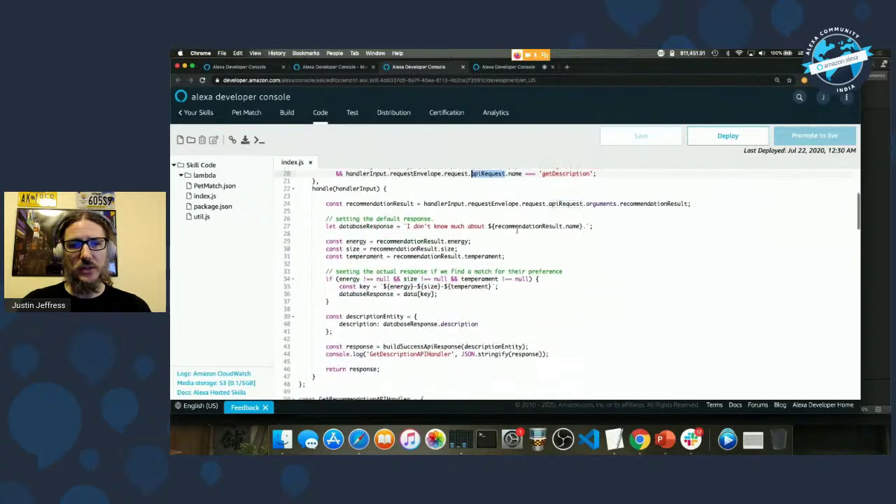
{"action": "scroll", "coordinate": [389, 256], "scroll_direction": "up", "scroll_amount": 4}
{"action": "scroll", "coordinate": [389, 256], "scroll_direction": "down", "scroll_amount": 3}
{"action": "scroll", "coordinate": [407, 252], "scroll_direction": "up", "scroll_amount": 2}
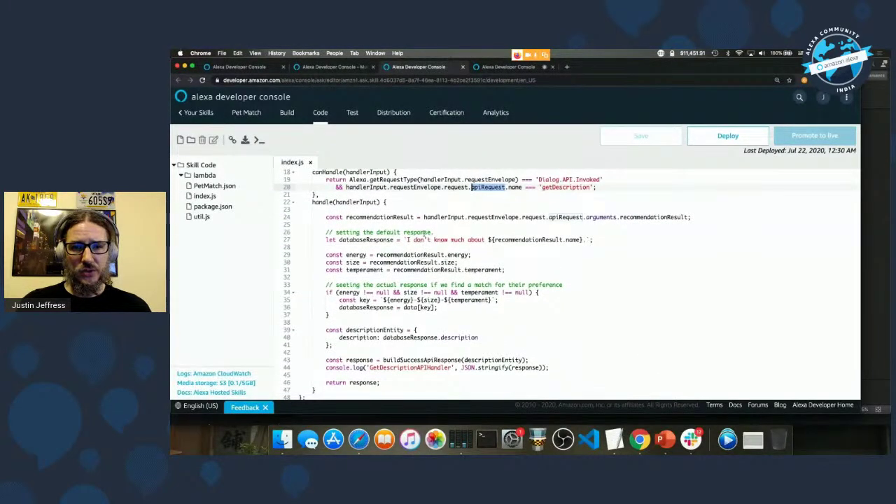
{"action": "double_click", "coordinate": [602, 217]}
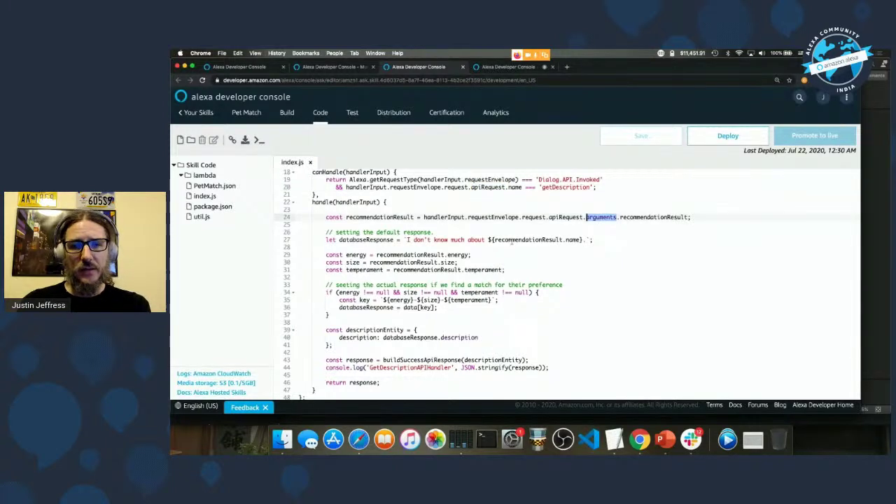
Examine how GetDescriptionAPIHandler looks up the database response and builds descriptionEntity, highlighting the entity's code block
{"action": "scroll", "coordinate": [490, 241], "scroll_direction": "down", "scroll_amount": 3}
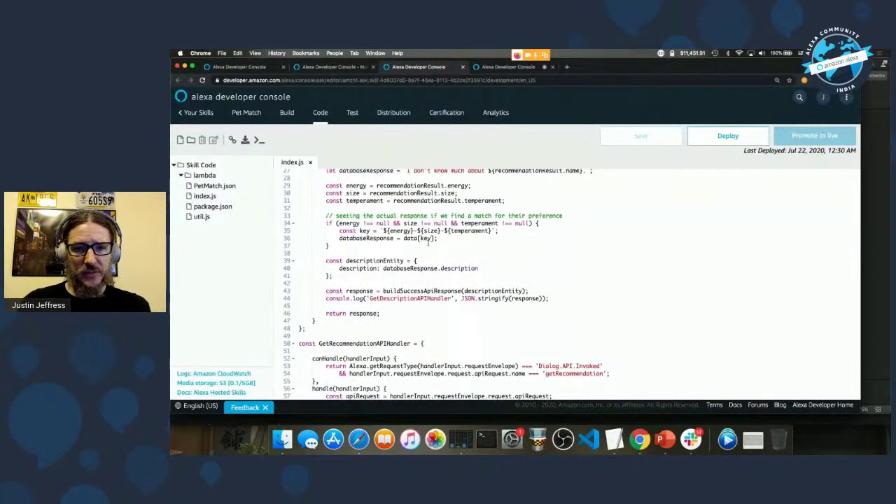
{"action": "scroll", "coordinate": [428, 241], "scroll_direction": "down", "scroll_amount": 3}
{"action": "left_click_drag", "start_coordinate": [325, 216], "coordinate": [408, 193]}
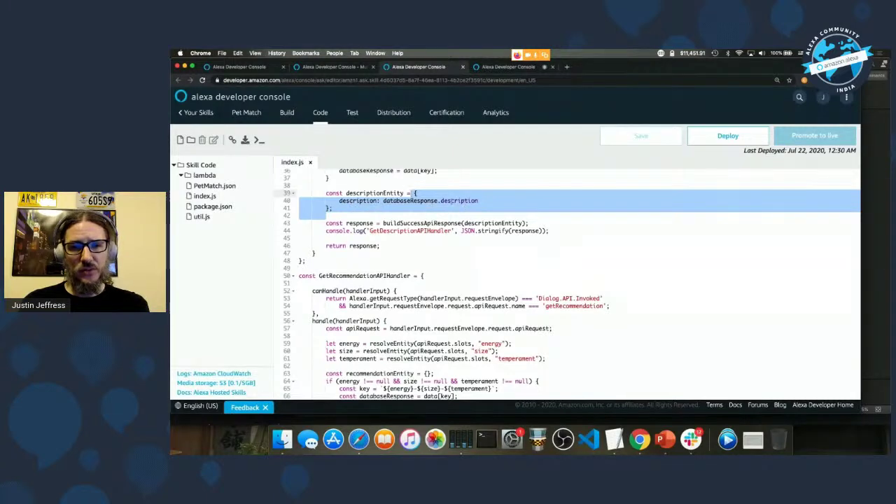
{"action": "left_click", "coordinate": [483, 200]}
{"action": "left_click", "coordinate": [397, 223]}
Find the buildSuccessApiResponse helper near the end of index.js and highlight the apiResponse key it returns
{"action": "scroll", "coordinate": [393, 241], "scroll_direction": "down", "scroll_amount": 15}
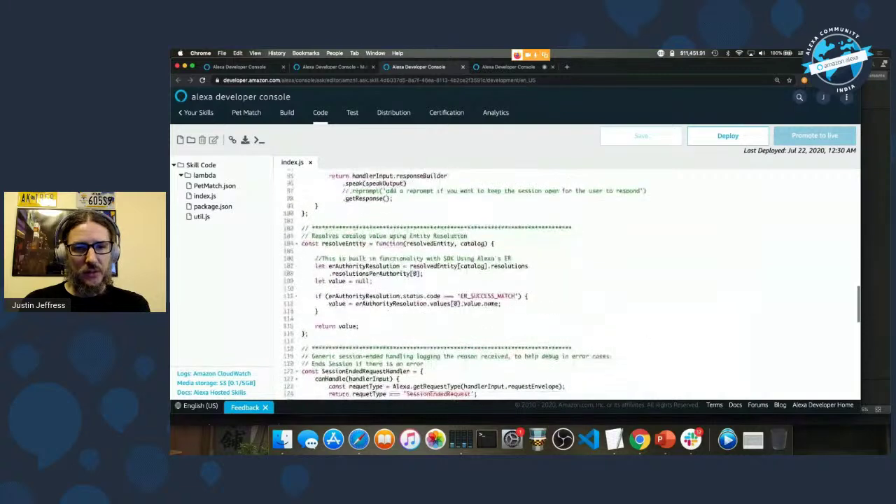
{"action": "scroll", "coordinate": [393, 241], "scroll_direction": "down", "scroll_amount": 6}
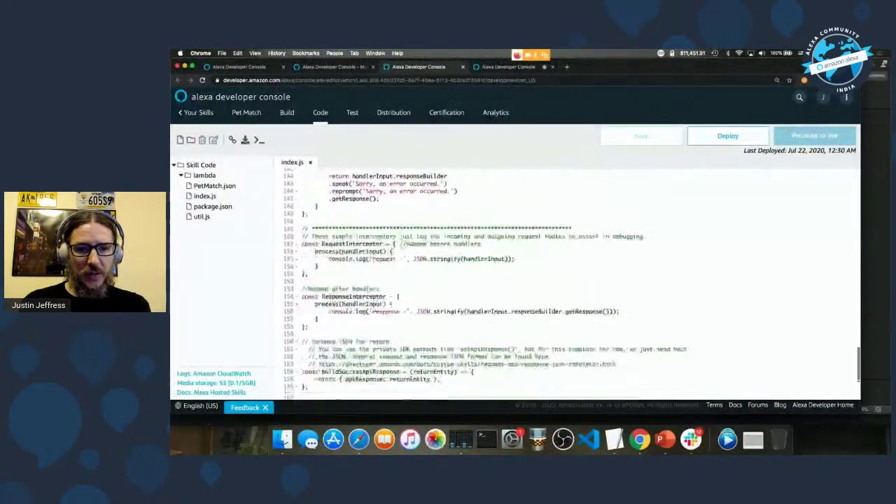
{"action": "scroll", "coordinate": [394, 241], "scroll_direction": "down", "scroll_amount": 1}
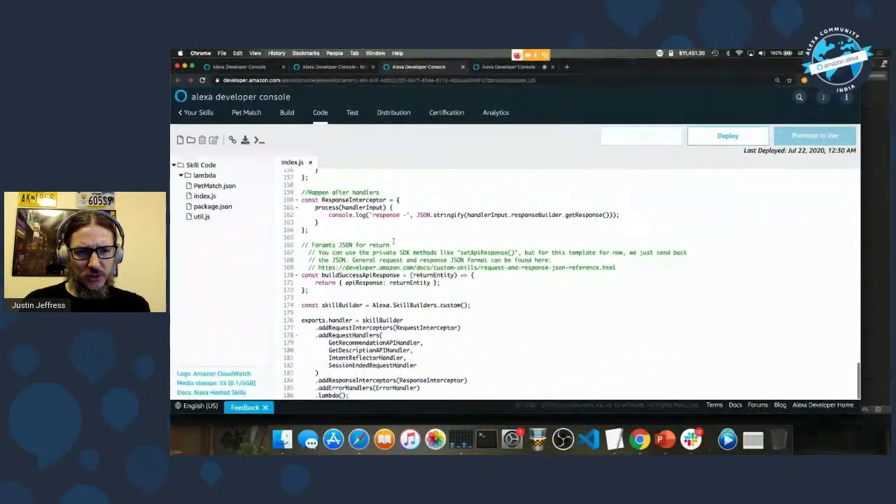
{"action": "double_click", "coordinate": [362, 282]}
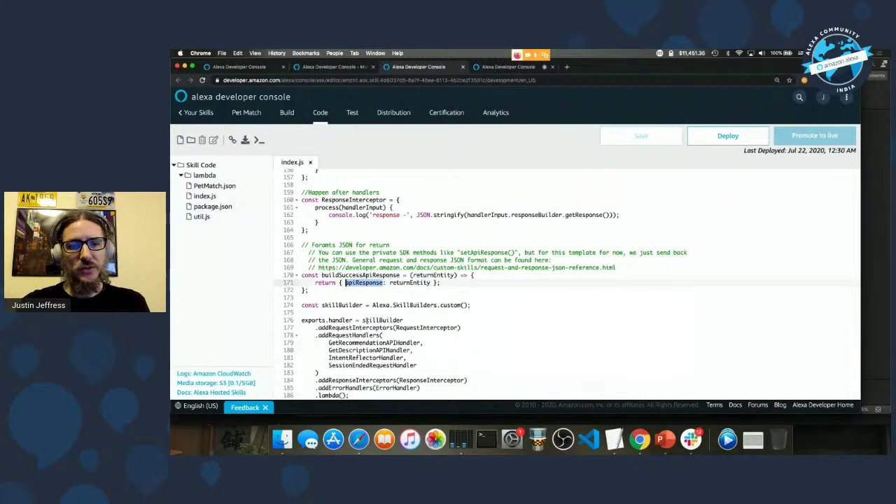
Go back up through index.js and examine the GetRecommendationAPIHandler code
{"action": "scroll", "coordinate": [428, 242], "scroll_direction": "up", "scroll_amount": 20}
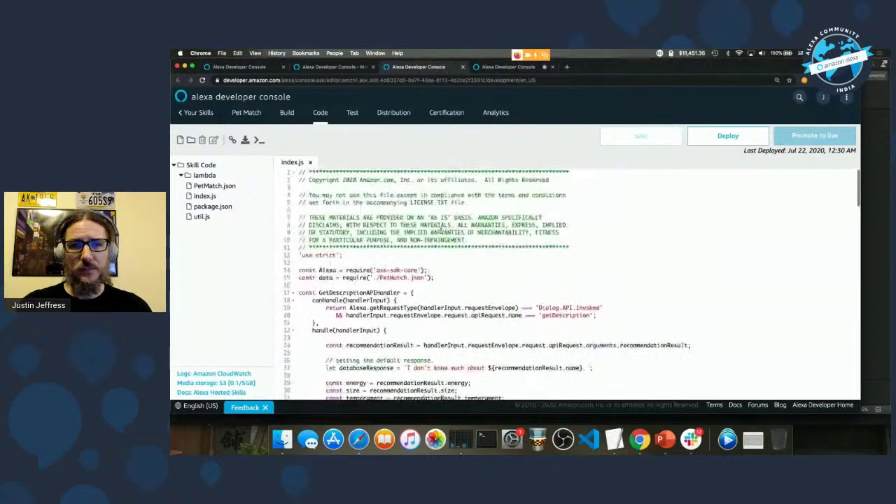
{"action": "scroll", "coordinate": [434, 169], "scroll_direction": "down", "scroll_amount": 5}
{"action": "scroll", "coordinate": [435, 169], "scroll_direction": "down", "scroll_amount": 5}
{"action": "scroll", "coordinate": [433, 168], "scroll_direction": "up", "scroll_amount": 2}
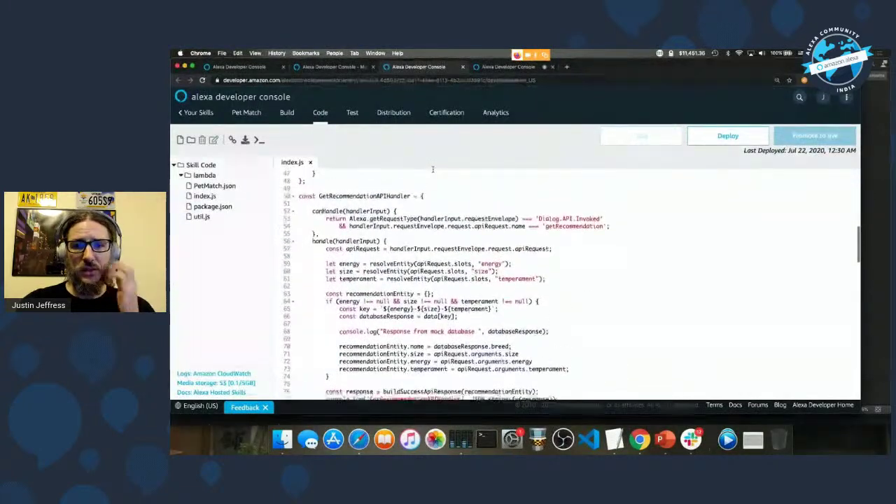